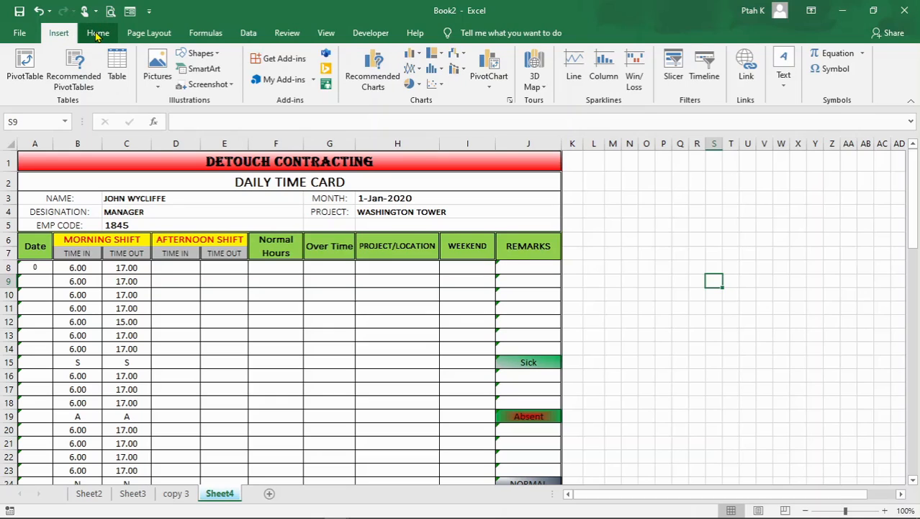
{"action": "left_click", "coordinate": [97, 35]}
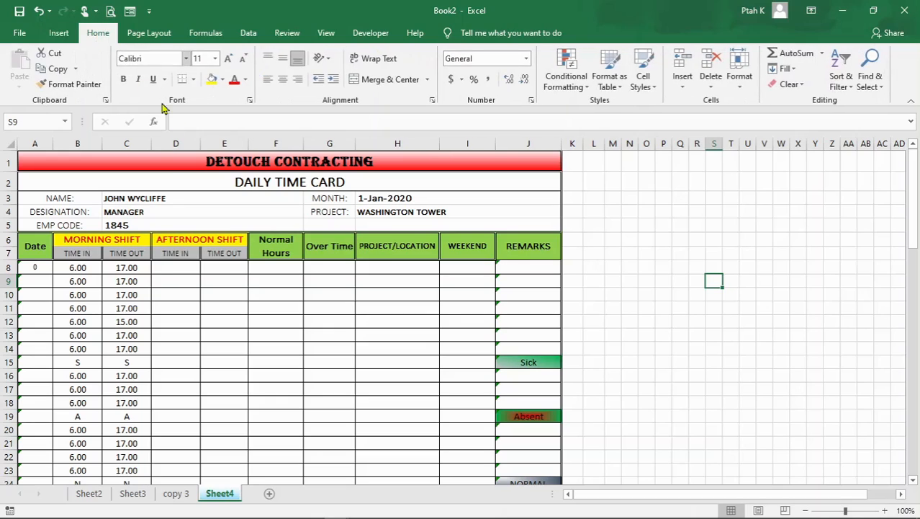
{"action": "left_click", "coordinate": [168, 36]}
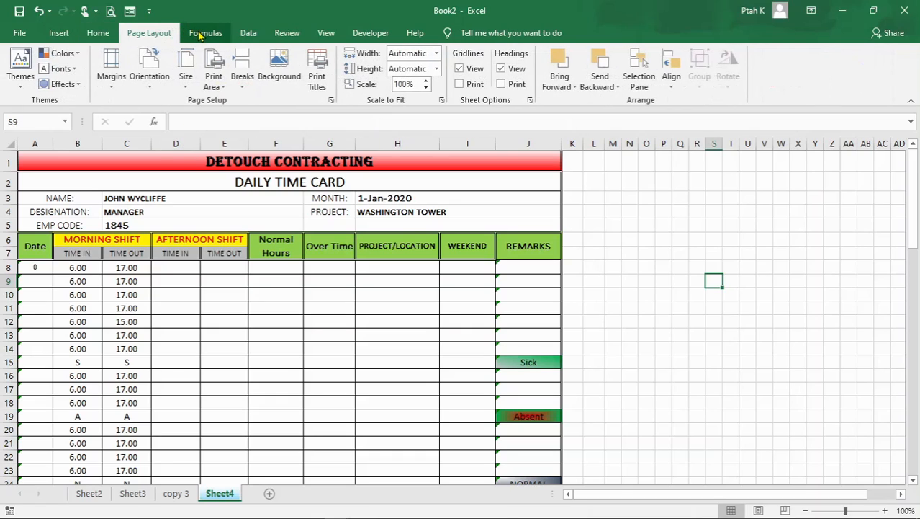
{"action": "left_click", "coordinate": [204, 36]}
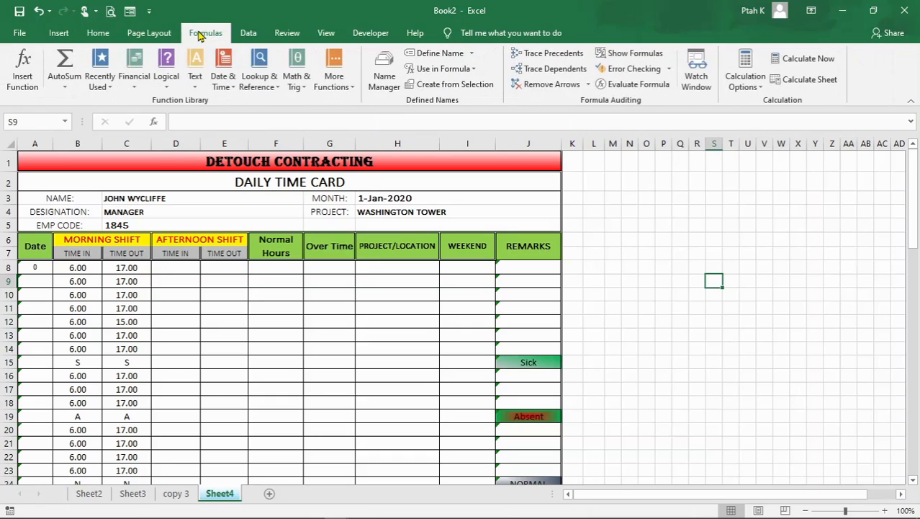
{"action": "left_click", "coordinate": [249, 36]}
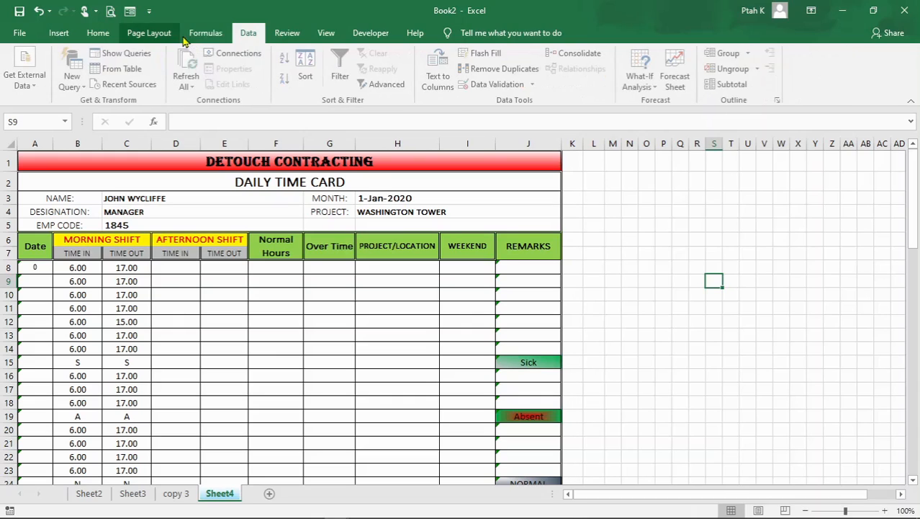
{"action": "left_click", "coordinate": [149, 34]}
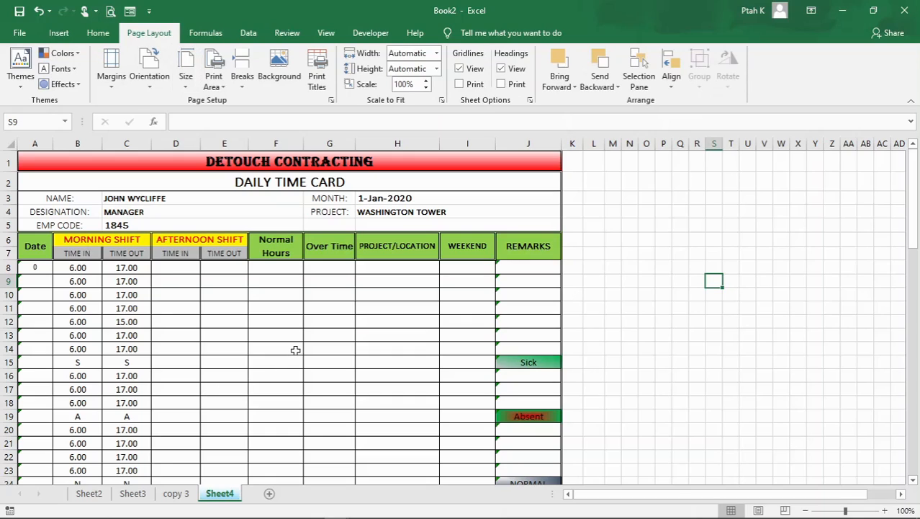
{"action": "scroll", "coordinate": [274, 319], "scroll_direction": "down", "scroll_amount": 5}
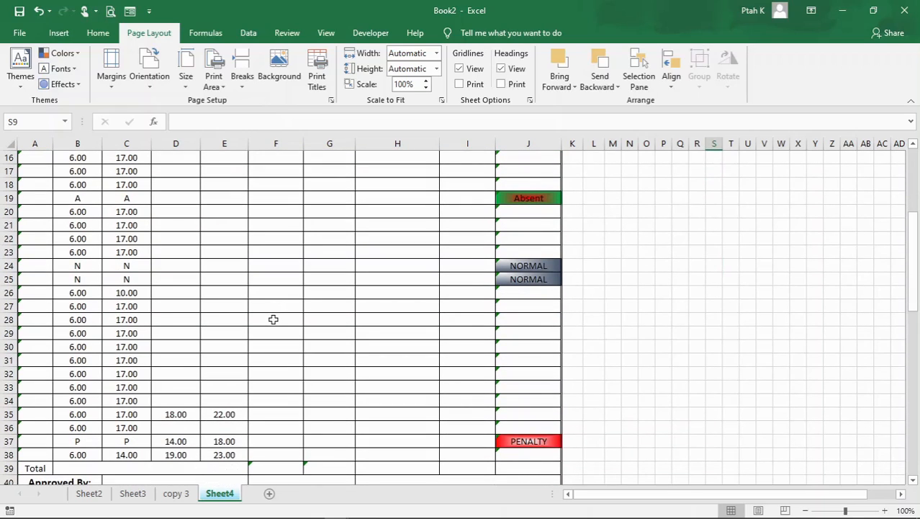
{"action": "scroll", "coordinate": [274, 311], "scroll_direction": "down", "scroll_amount": 7}
{"action": "scroll", "coordinate": [274, 312], "scroll_direction": "up", "scroll_amount": 12}
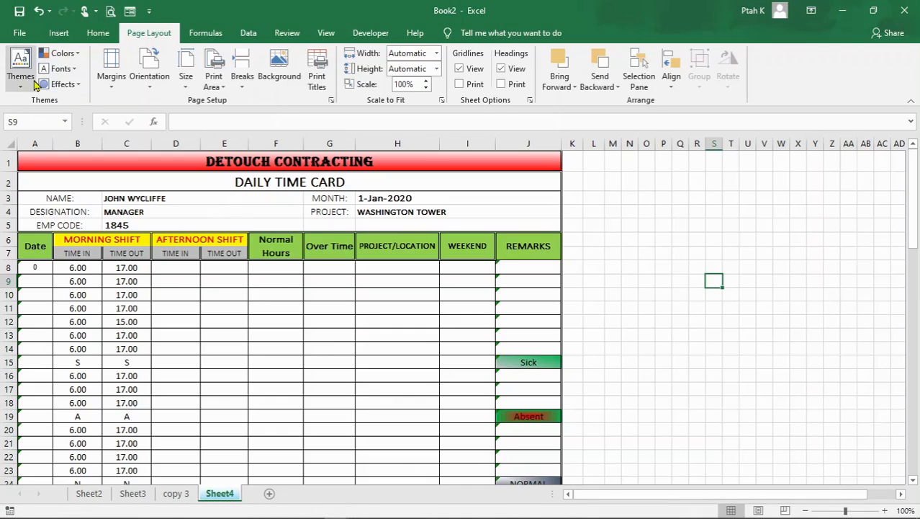
{"action": "left_click", "coordinate": [184, 317]}
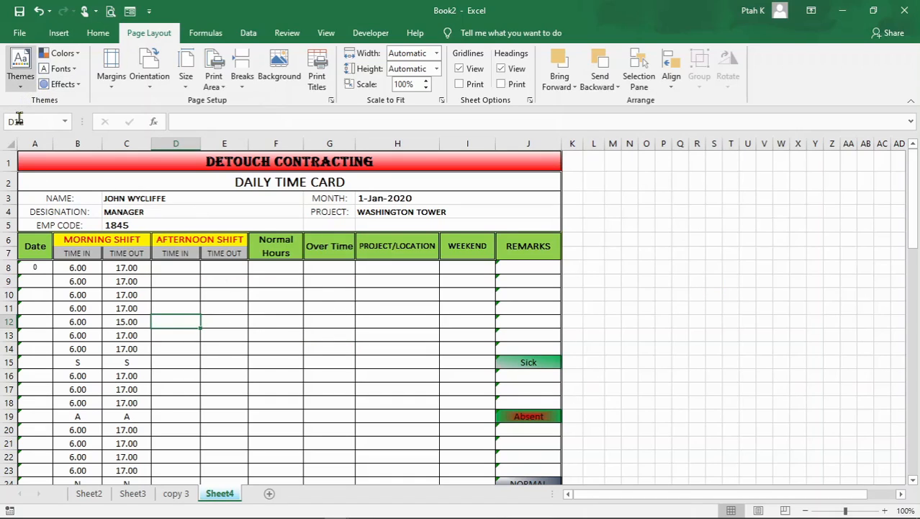
{"action": "left_click", "coordinate": [235, 324]}
{"action": "left_click", "coordinate": [171, 291]}
{"action": "left_click", "coordinate": [282, 350]}
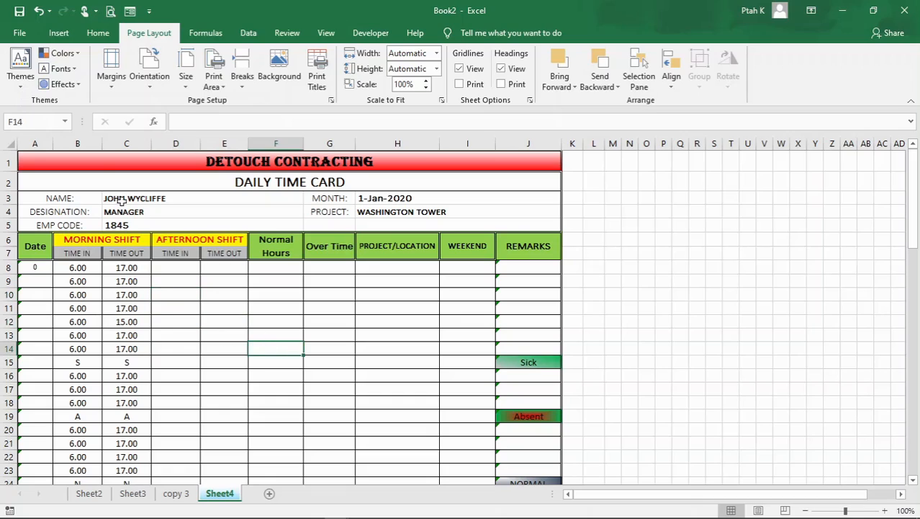
Step: Apply the Facet theme to the workbook
{"action": "left_click", "coordinate": [268, 320]}
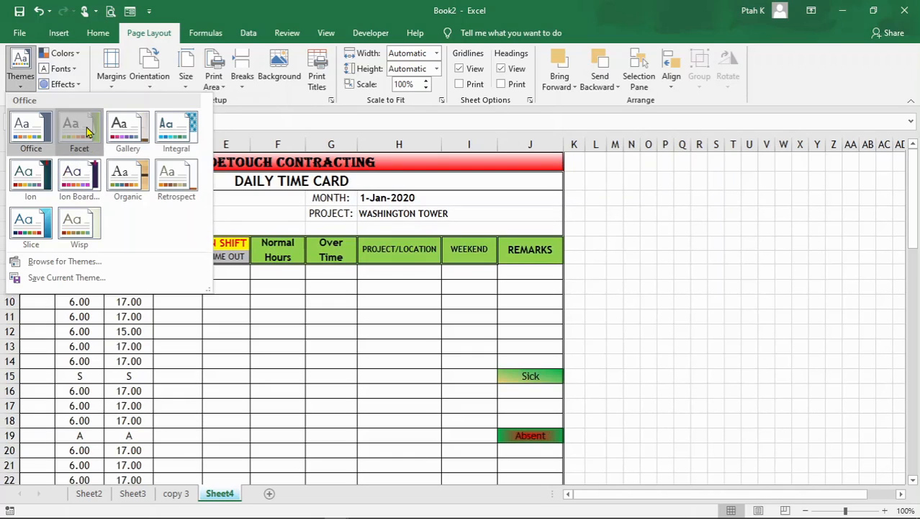
{"action": "left_click", "coordinate": [87, 130]}
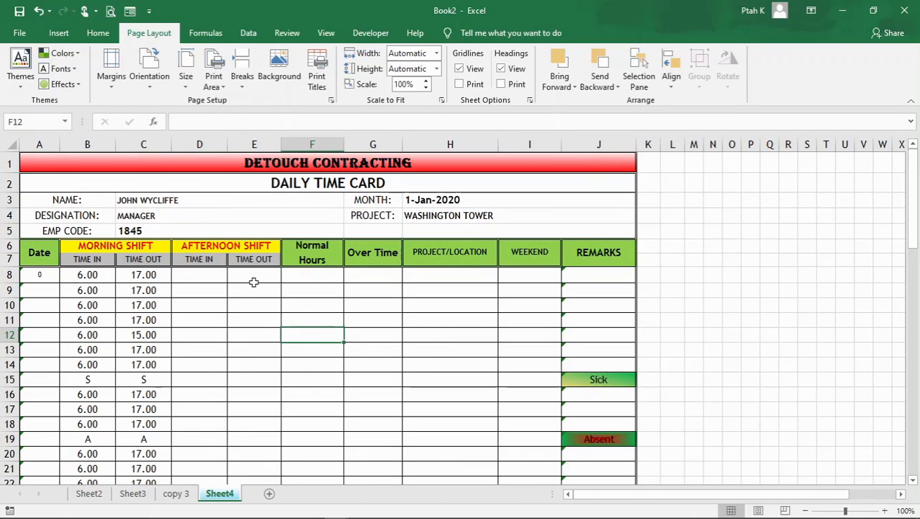
Step: Examine the time card, its monthly and hourly summaries, and the employee detail cells in the Facet theme
{"action": "scroll", "coordinate": [253, 282], "scroll_direction": "down", "scroll_amount": 10}
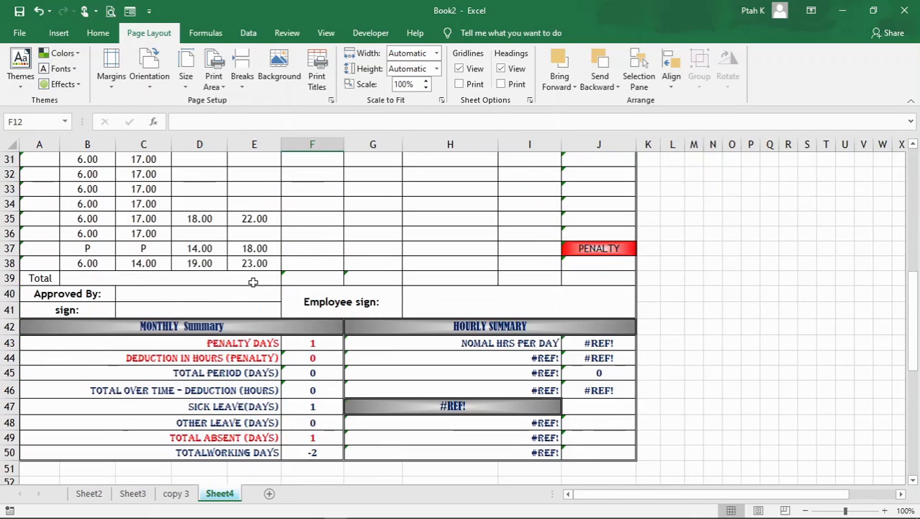
{"action": "scroll", "coordinate": [253, 281], "scroll_direction": "down", "scroll_amount": 2}
{"action": "scroll", "coordinate": [254, 282], "scroll_direction": "up", "scroll_amount": 2}
{"action": "scroll", "coordinate": [259, 282], "scroll_direction": "down", "scroll_amount": 3}
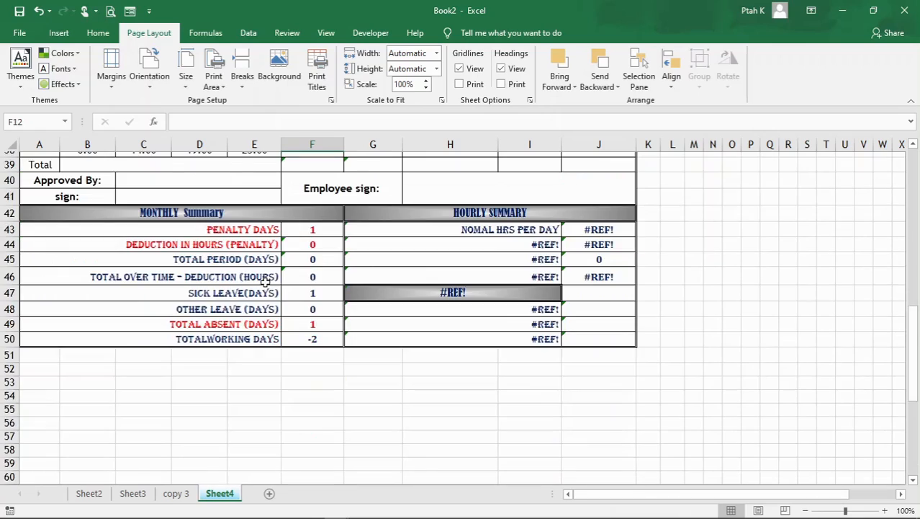
{"action": "scroll", "coordinate": [265, 282], "scroll_direction": "down", "scroll_amount": 4}
{"action": "scroll", "coordinate": [265, 282], "scroll_direction": "up", "scroll_amount": 17}
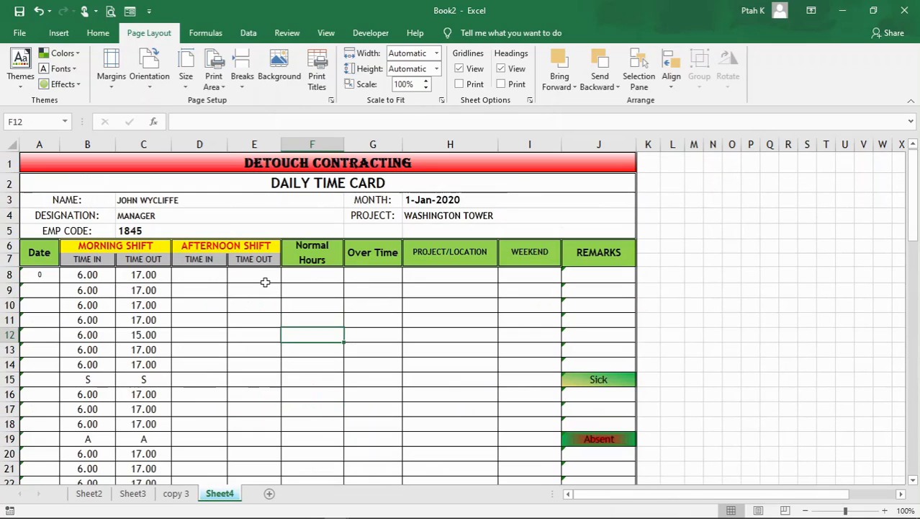
{"action": "left_click", "coordinate": [174, 200]}
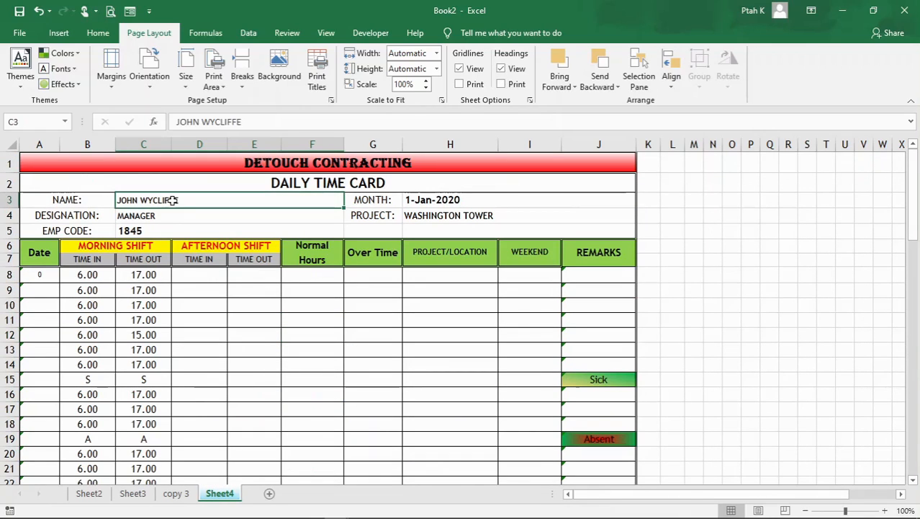
{"action": "left_click", "coordinate": [147, 217]}
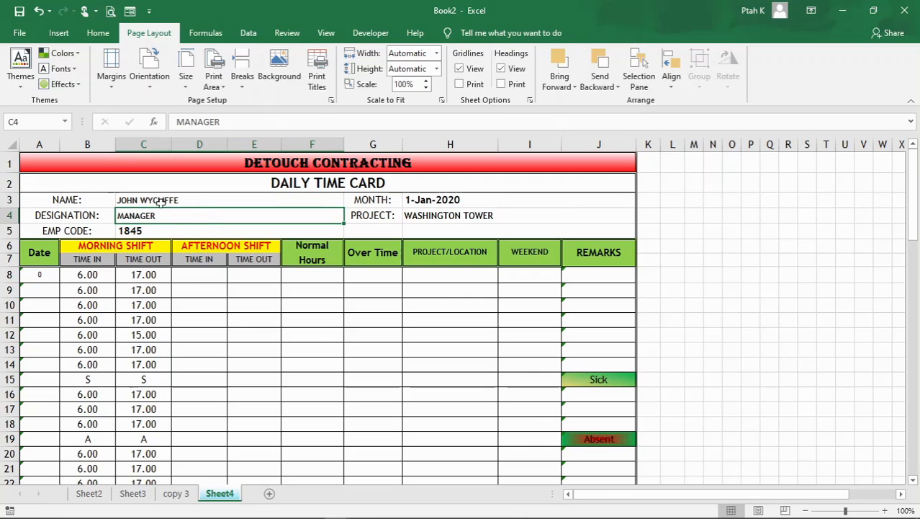
{"action": "left_click", "coordinate": [160, 202]}
{"action": "left_click", "coordinate": [148, 218]}
{"action": "left_click", "coordinate": [135, 232]}
{"action": "left_click", "coordinate": [151, 196]}
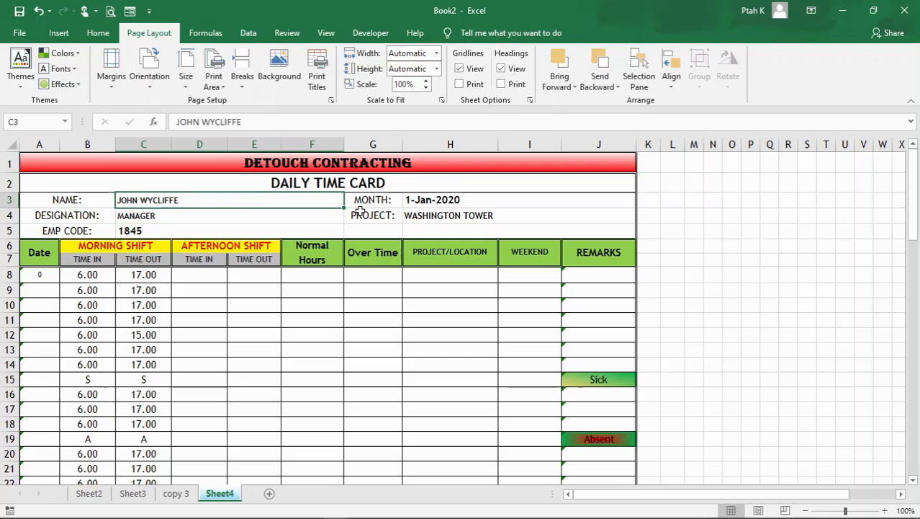
Step: Undo the Facet theme and check which font the employee name cell uses
{"action": "left_click", "coordinate": [38, 11]}
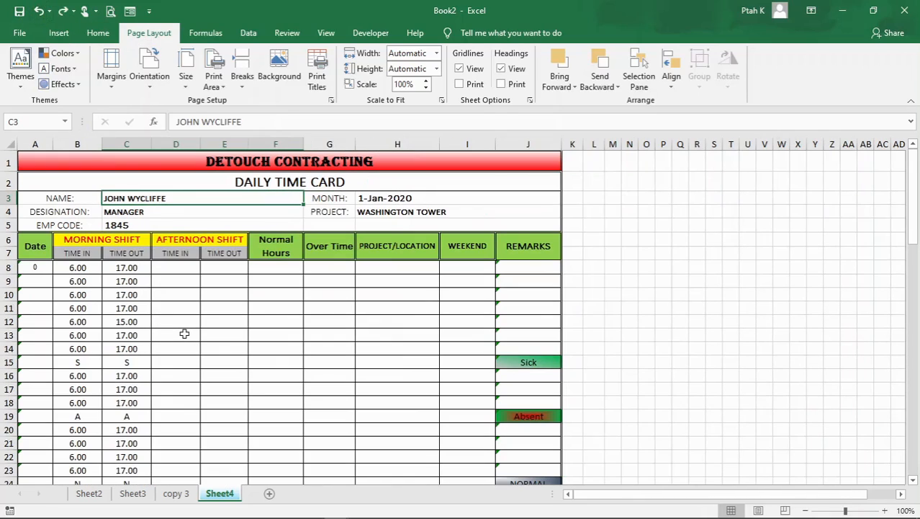
{"action": "left_click", "coordinate": [147, 209]}
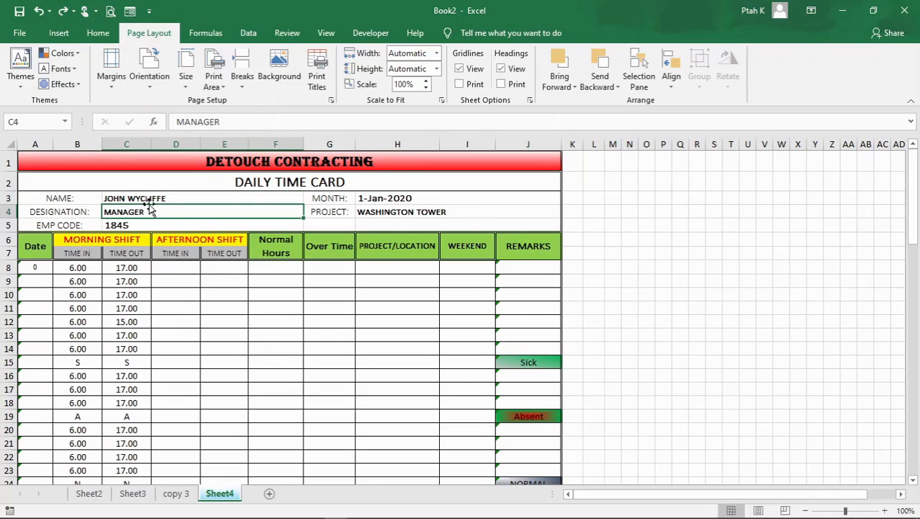
{"action": "left_click", "coordinate": [147, 200]}
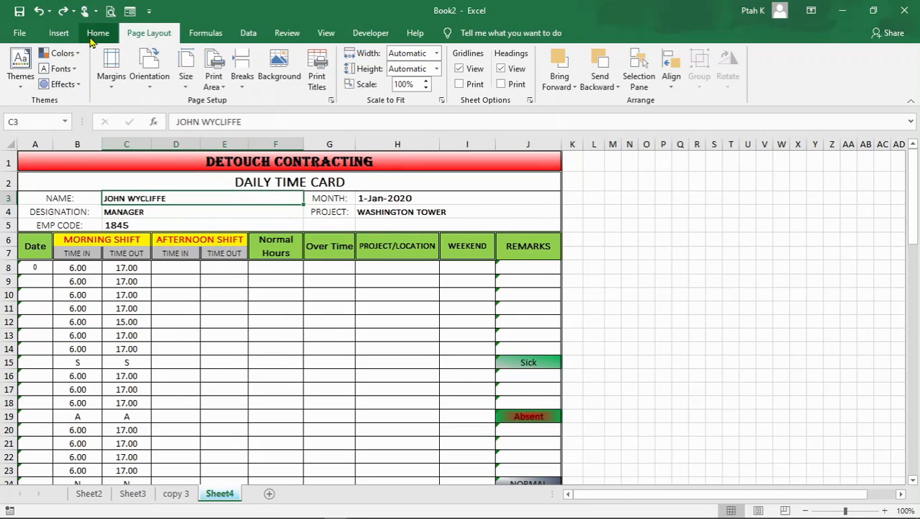
{"action": "left_click", "coordinate": [98, 33]}
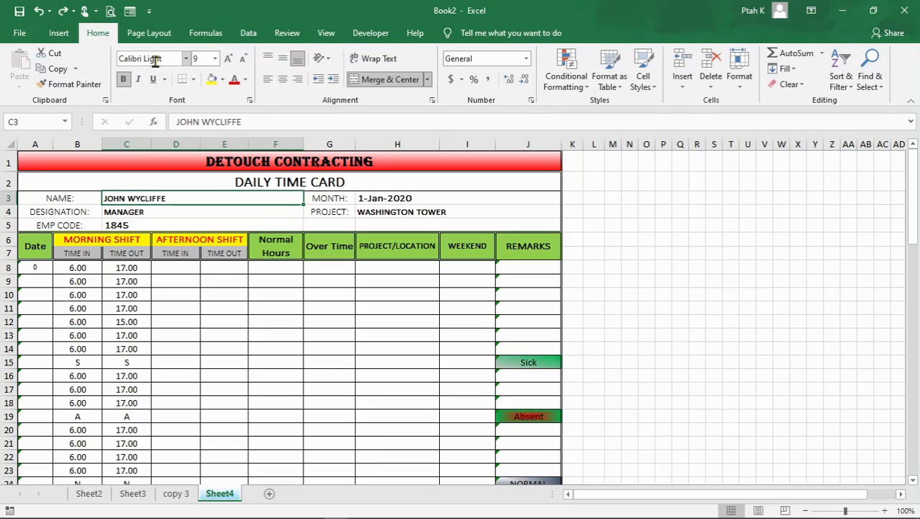
Step: Redo the Facet theme and check the font of the name and designation cells
{"action": "left_click", "coordinate": [63, 11]}
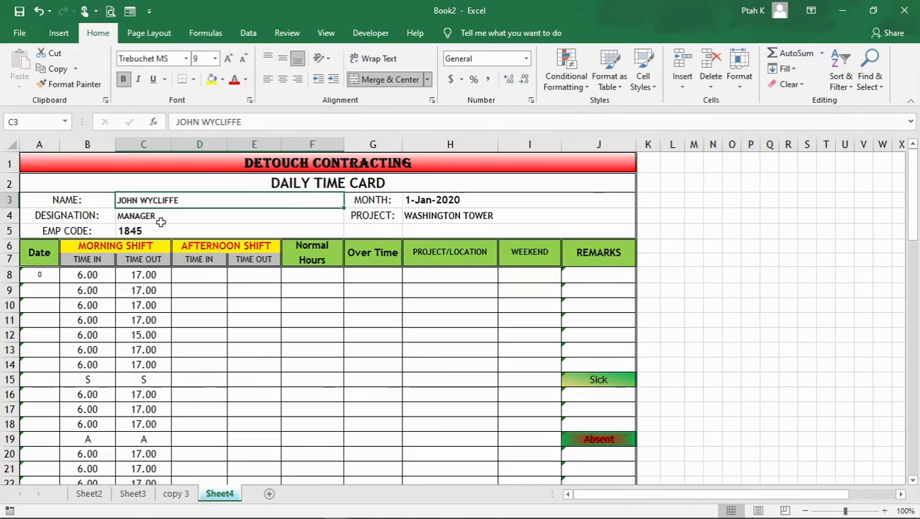
{"action": "left_click", "coordinate": [161, 223]}
{"action": "left_click", "coordinate": [164, 203]}
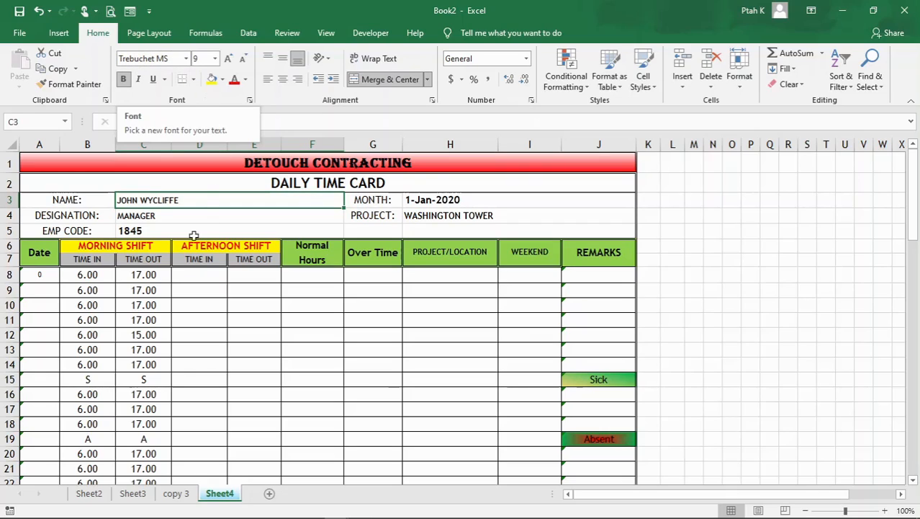
{"action": "left_click", "coordinate": [204, 213]}
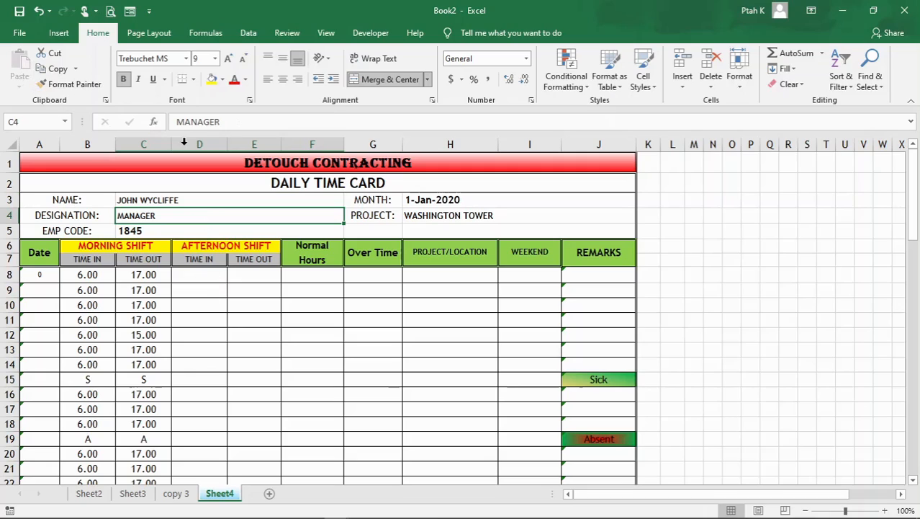
{"action": "left_click", "coordinate": [212, 336]}
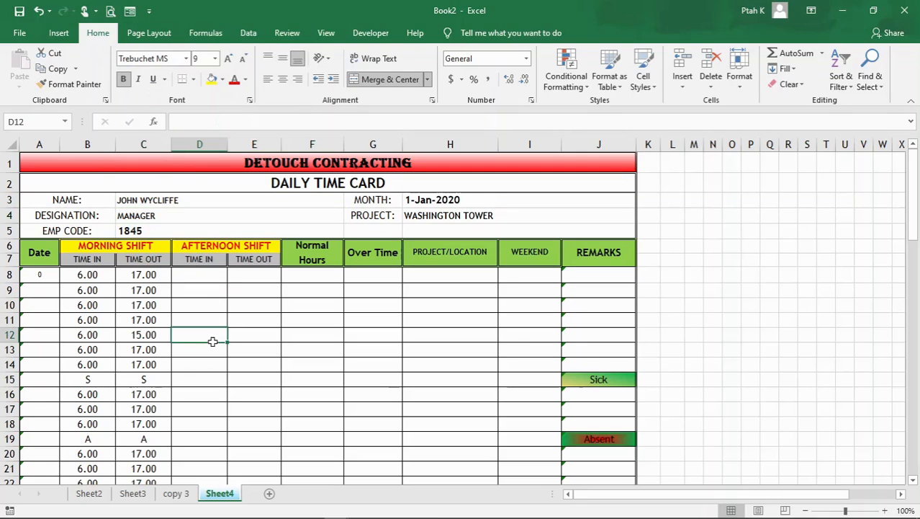
Step: Look over the available workbook themes and undo the reapplied Facet theme
{"action": "left_click", "coordinate": [149, 34]}
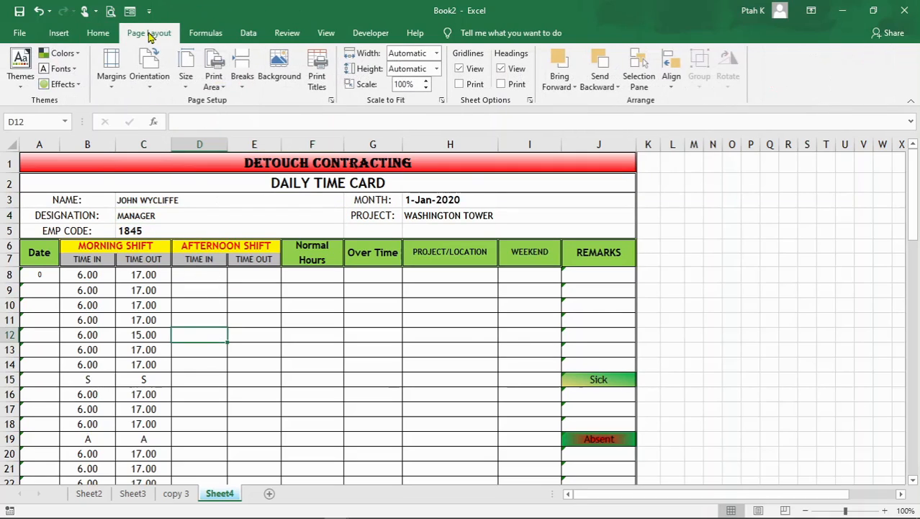
{"action": "left_click", "coordinate": [19, 92]}
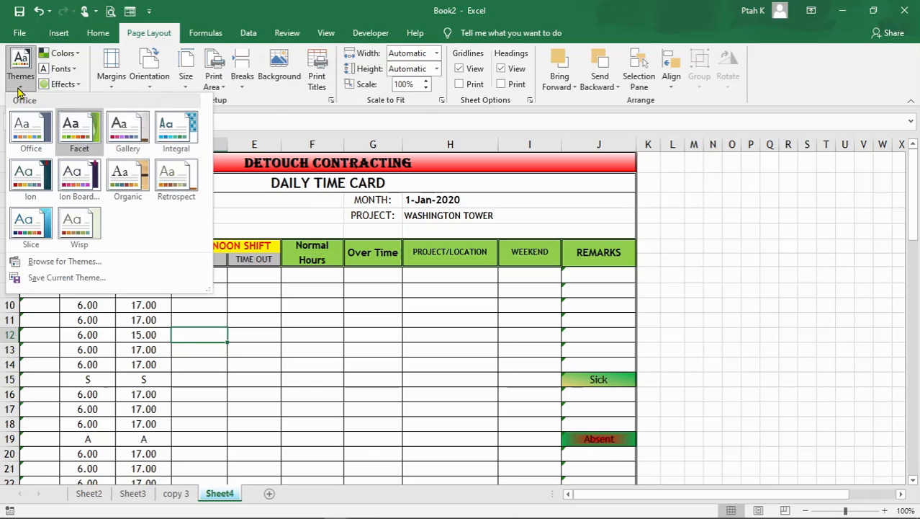
{"action": "left_click", "coordinate": [19, 92]}
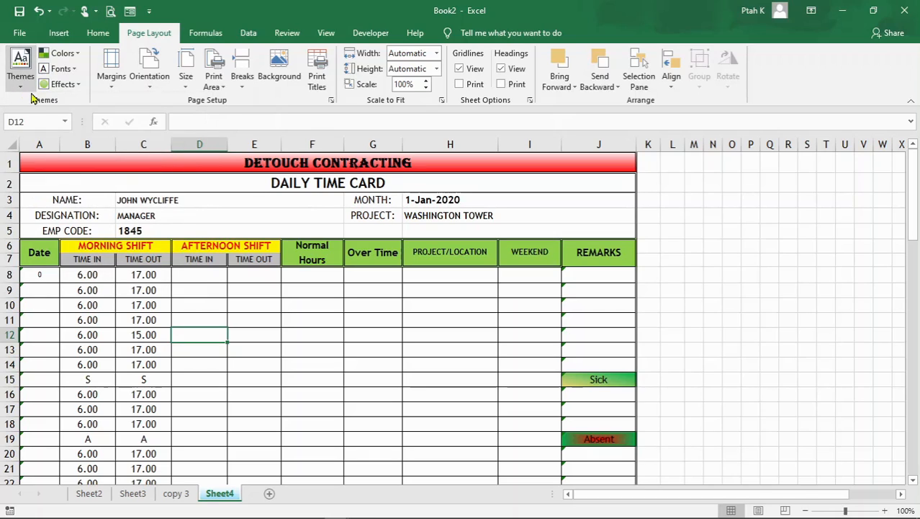
{"action": "left_click", "coordinate": [40, 16]}
{"action": "left_click", "coordinate": [245, 309]}
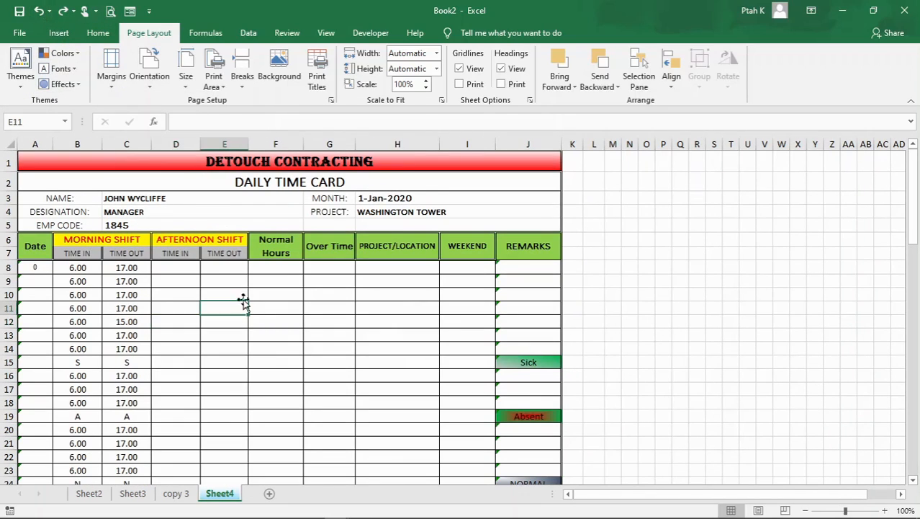
Step: Open the file browser for choosing a theme or themed document, and dismiss it without choosing one
{"action": "left_click", "coordinate": [20, 94]}
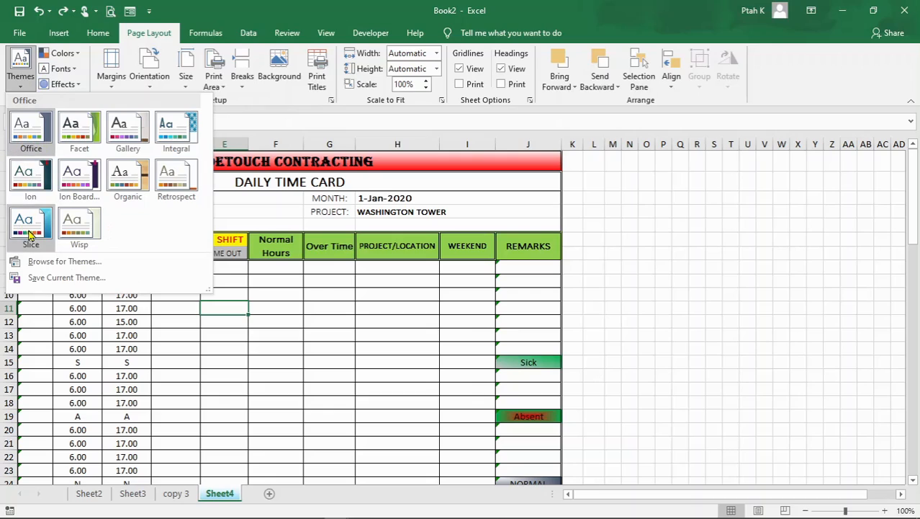
{"action": "left_click", "coordinate": [62, 263]}
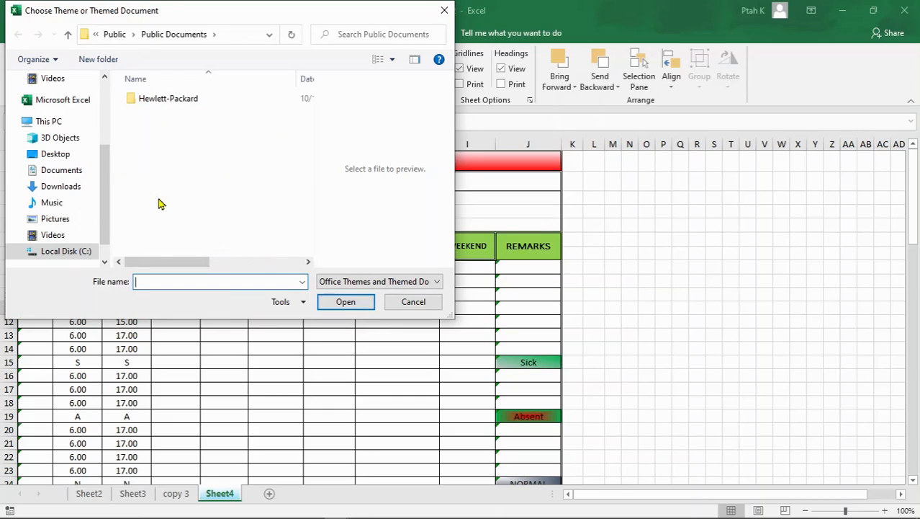
{"action": "left_click", "coordinate": [445, 11]}
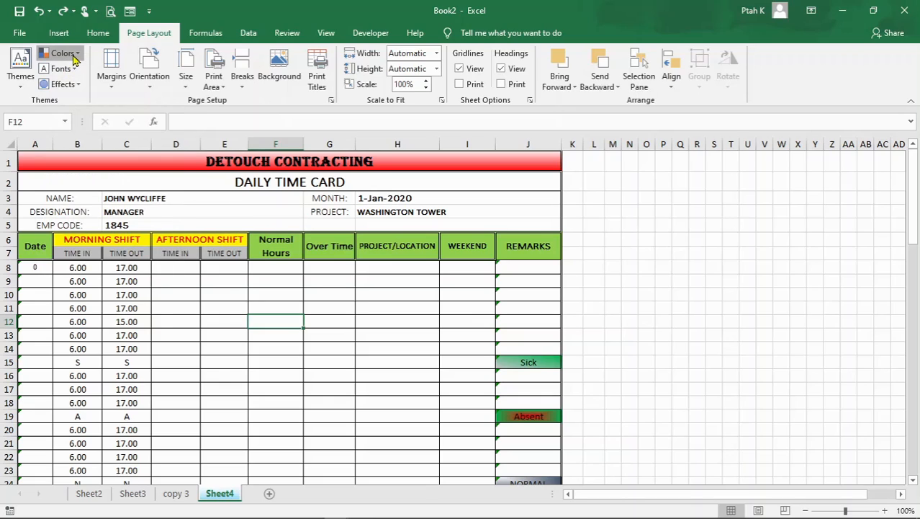
Step: Preview theme color sets such as Blue Green and Yellow Orange on the time card without applying one
{"action": "left_click", "coordinate": [74, 59]}
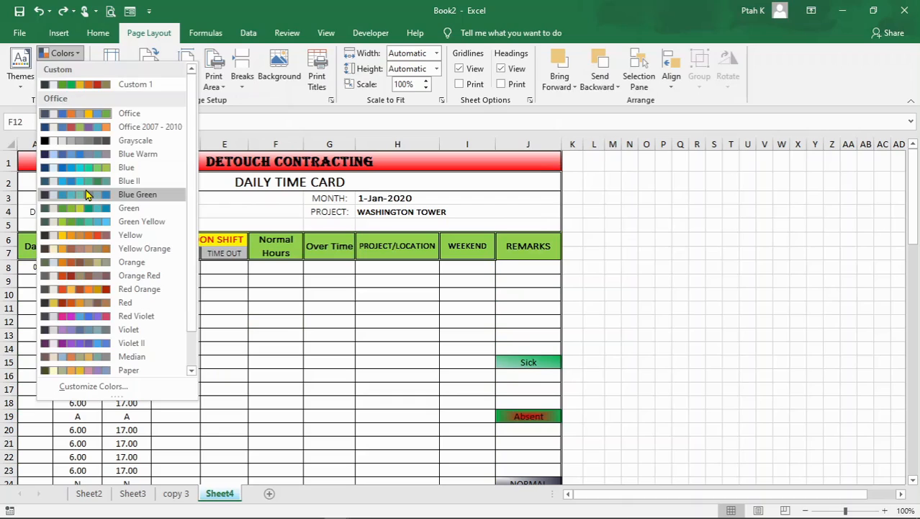
{"action": "scroll", "coordinate": [96, 251], "scroll_direction": "down", "scroll_amount": 1}
{"action": "scroll", "coordinate": [97, 251], "scroll_direction": "up", "scroll_amount": 1}
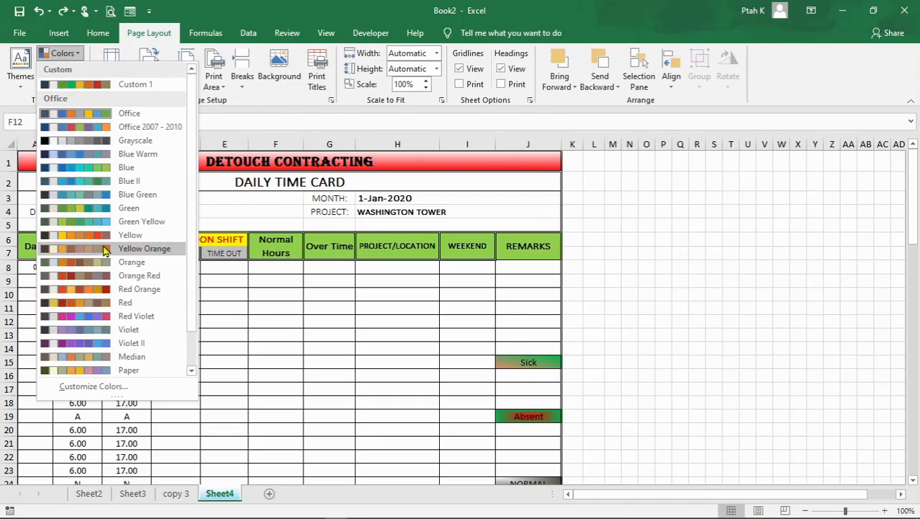
{"action": "left_click", "coordinate": [75, 56]}
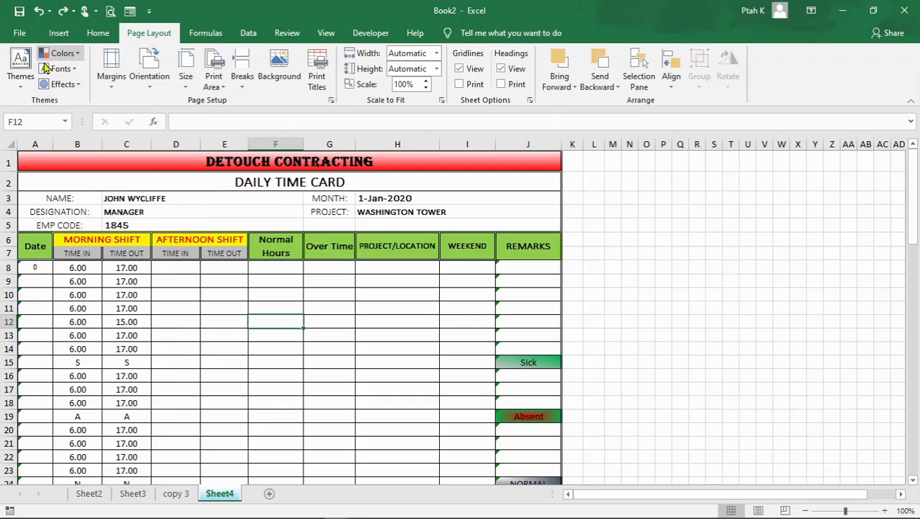
Step: Look at the available theme font sets and check the selected cell's current font and size
{"action": "left_click", "coordinate": [73, 69]}
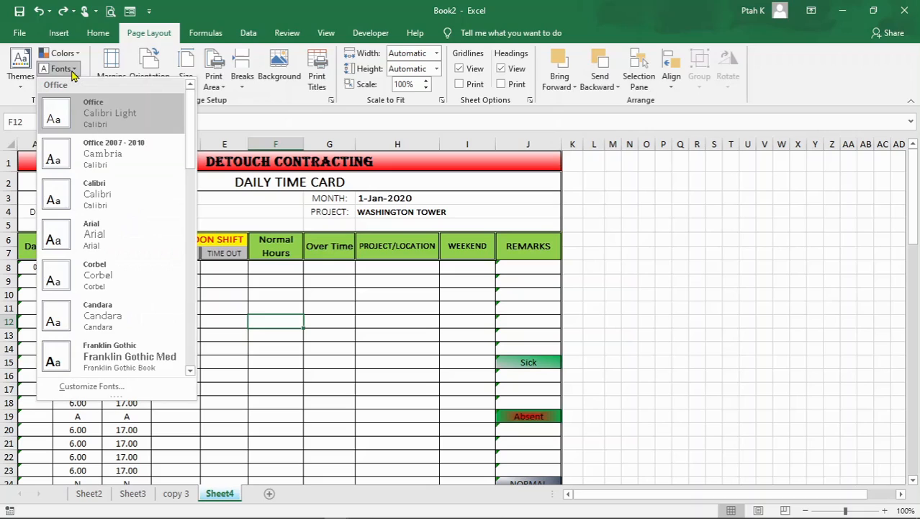
{"action": "left_click", "coordinate": [72, 70]}
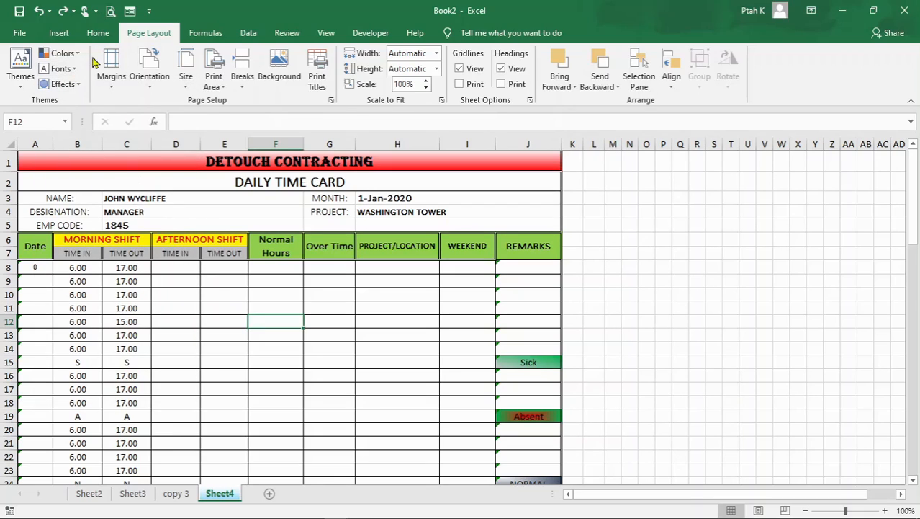
{"action": "left_click", "coordinate": [98, 33]}
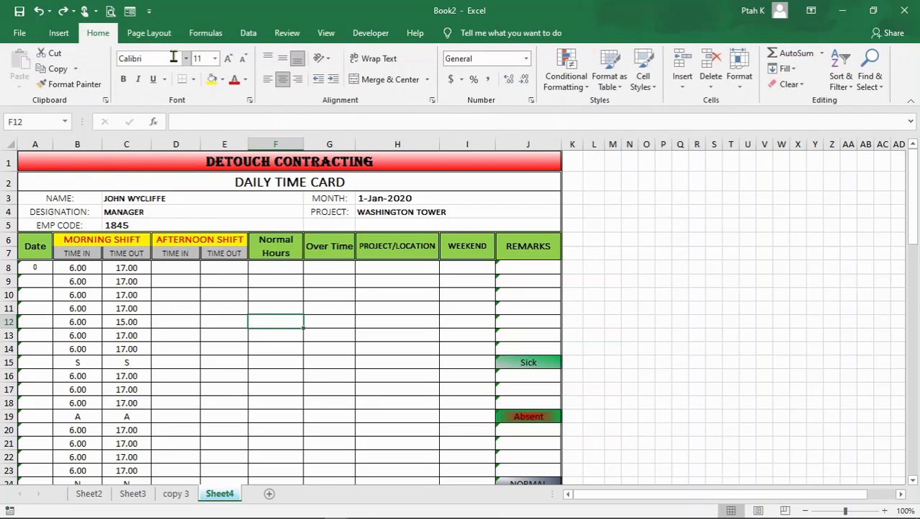
{"action": "left_click", "coordinate": [139, 38]}
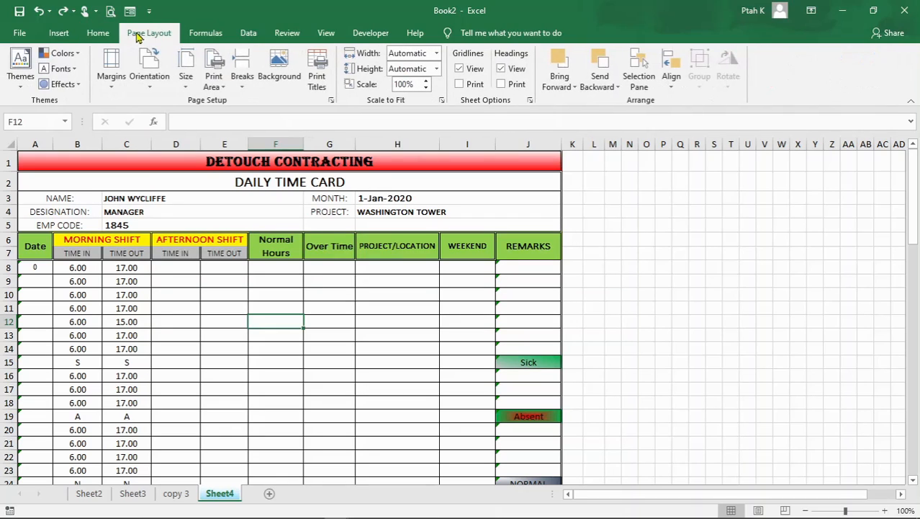
Step: Preview theme font sets such as Office 2007 - 2010 on the time card and browse the rest without applying one
{"action": "left_click", "coordinate": [63, 68]}
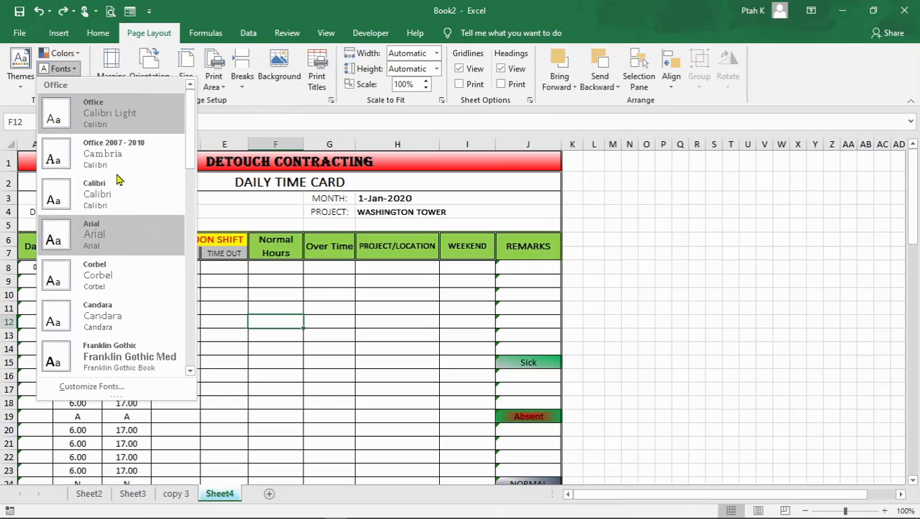
{"action": "scroll", "coordinate": [118, 181], "scroll_direction": "down", "scroll_amount": 3}
{"action": "scroll", "coordinate": [118, 181], "scroll_direction": "up", "scroll_amount": 3}
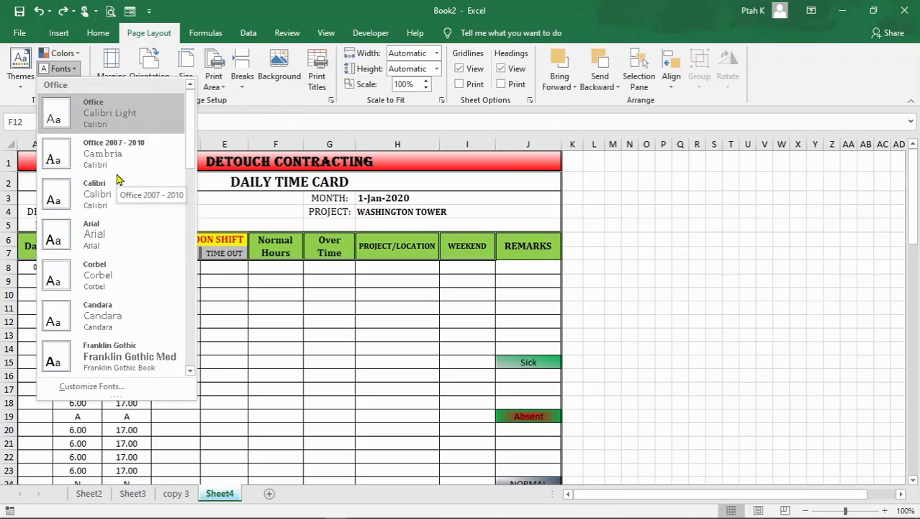
{"action": "scroll", "coordinate": [118, 181], "scroll_direction": "down", "scroll_amount": 4}
{"action": "scroll", "coordinate": [118, 181], "scroll_direction": "up", "scroll_amount": 1}
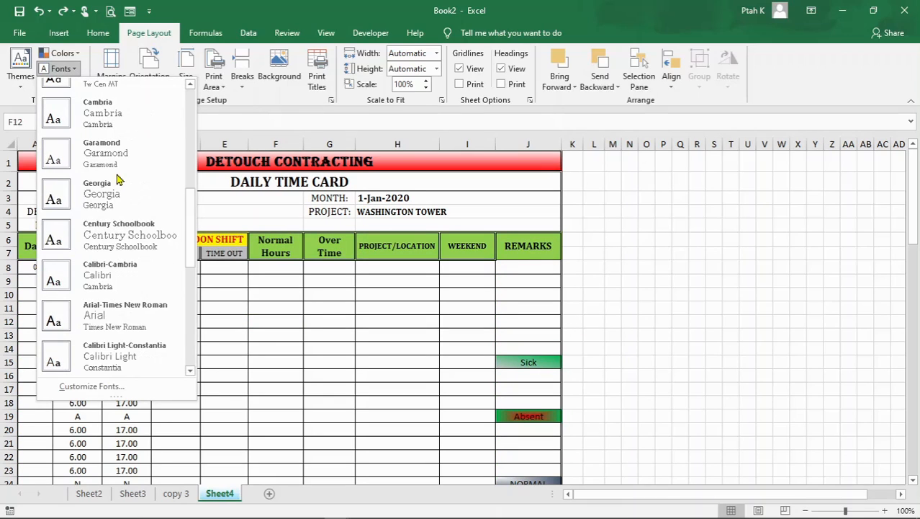
{"action": "scroll", "coordinate": [119, 180], "scroll_direction": "up", "scroll_amount": 2}
{"action": "left_click", "coordinate": [80, 70]}
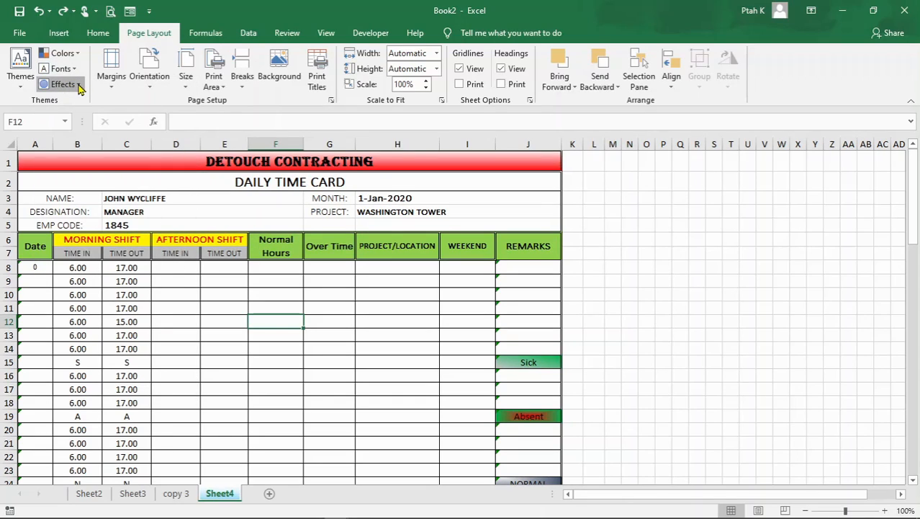
Step: Look over the theme effects such as Inset and Glow Edge, and dismiss them without applying one
{"action": "left_click", "coordinate": [79, 85]}
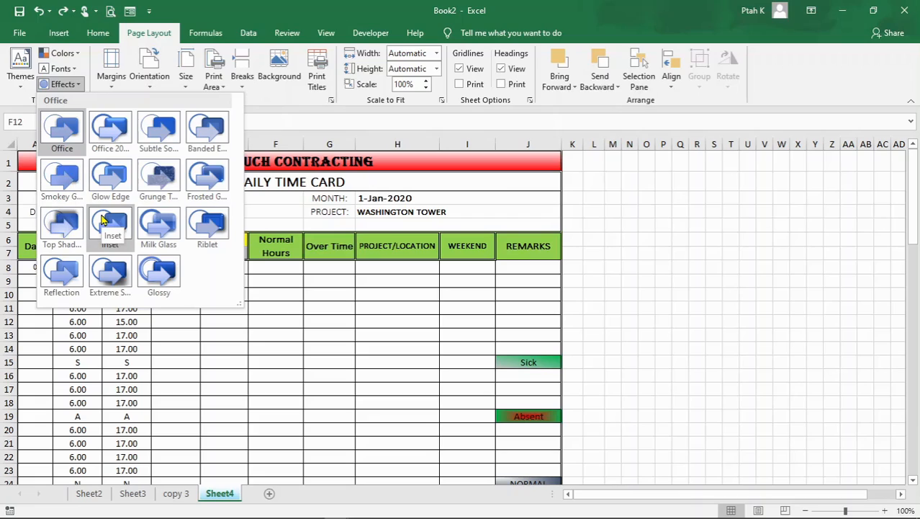
{"action": "left_click", "coordinate": [77, 85]}
{"action": "left_click", "coordinate": [230, 325]}
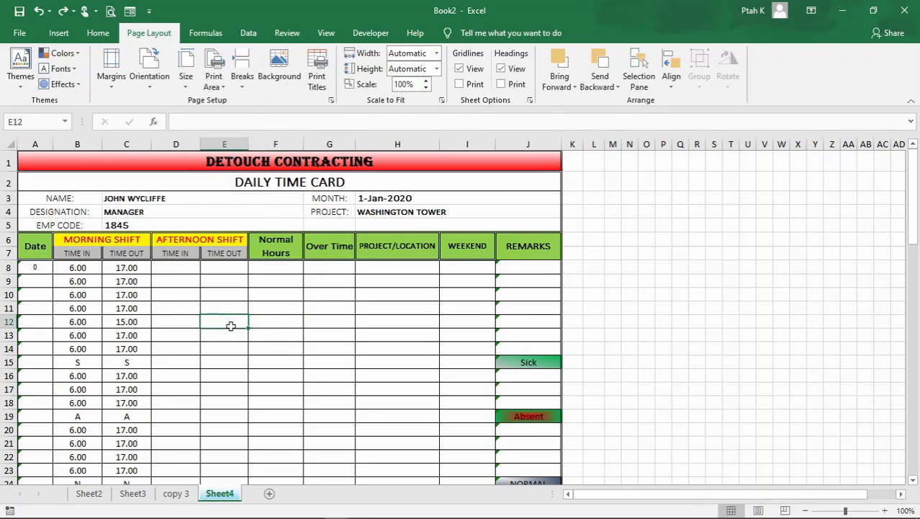
{"action": "left_click", "coordinate": [171, 335]}
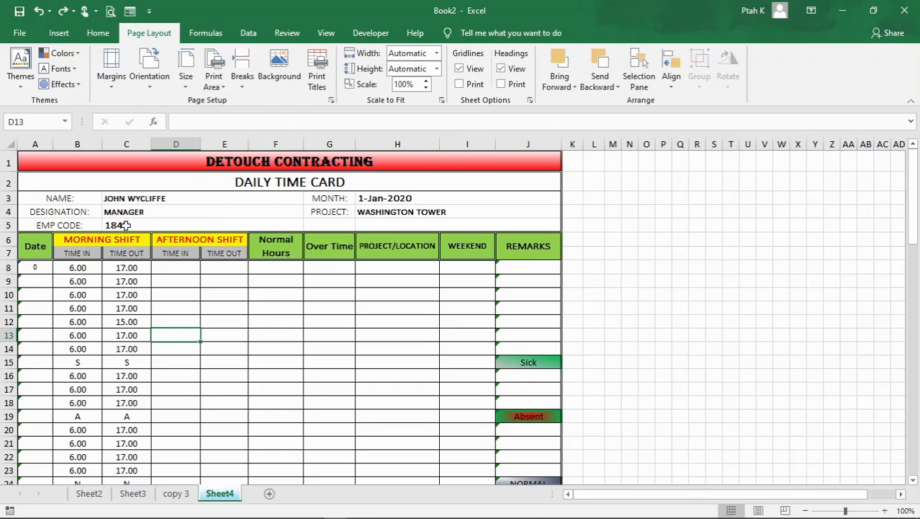
{"action": "left_click", "coordinate": [124, 180]}
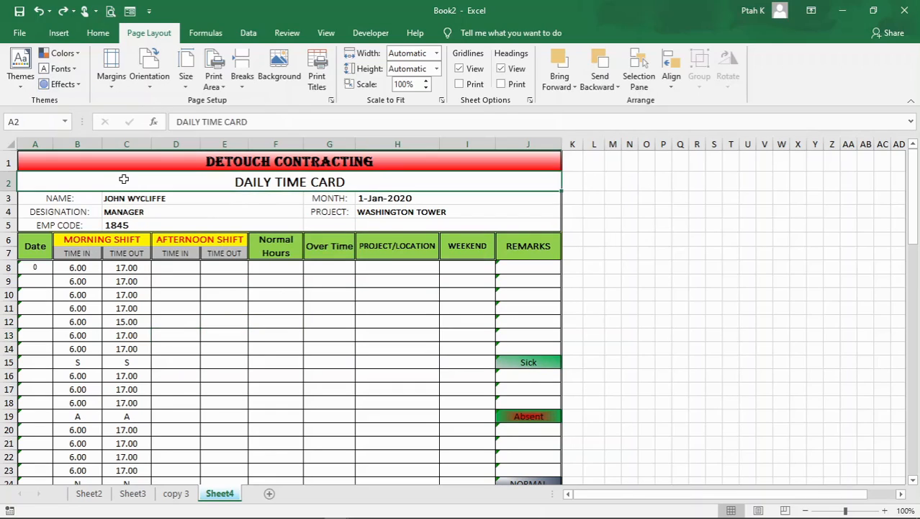
{"action": "left_click", "coordinate": [110, 86]}
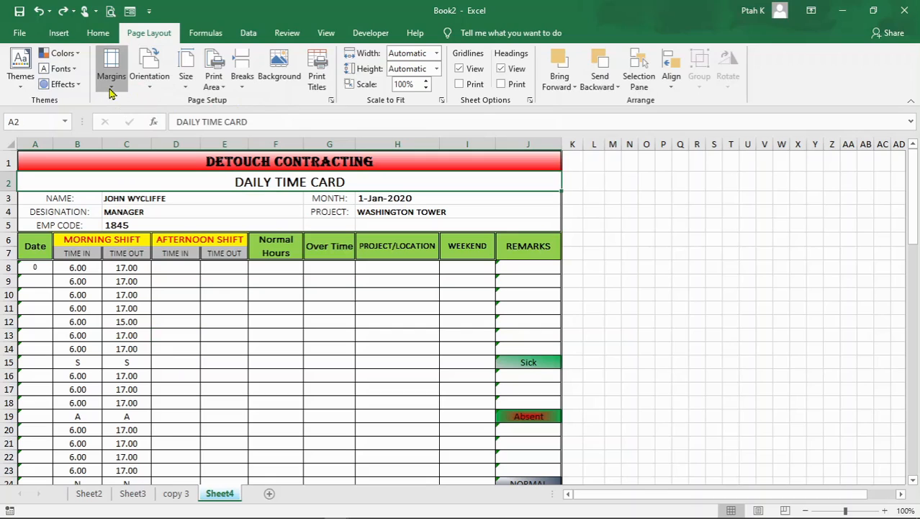
{"action": "left_click", "coordinate": [110, 86]}
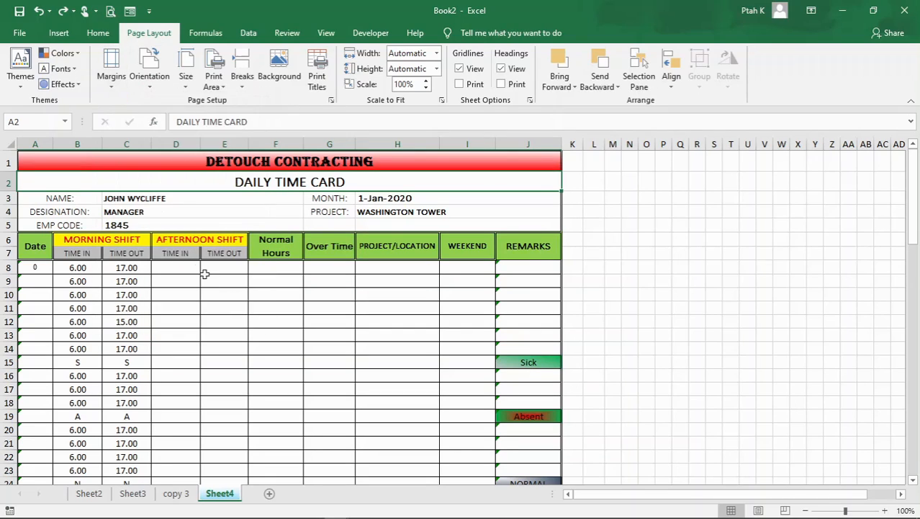
{"action": "left_click", "coordinate": [227, 306]}
{"action": "left_click", "coordinate": [293, 334]}
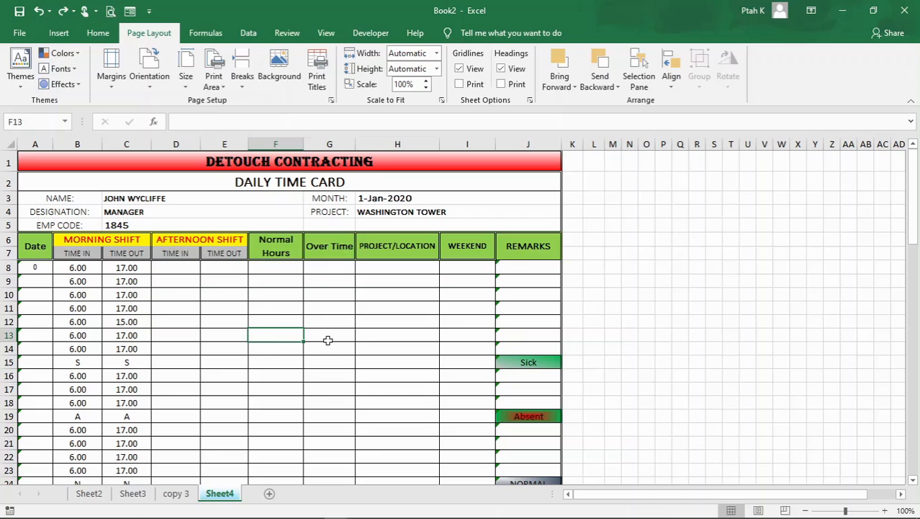
{"action": "left_click", "coordinate": [691, 348]}
{"action": "scroll", "coordinate": [265, 338], "scroll_direction": "down", "scroll_amount": 3}
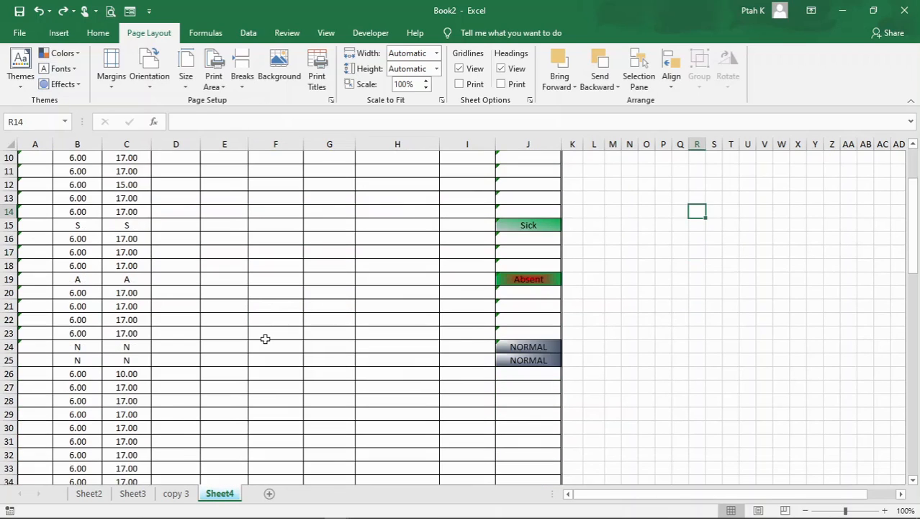
{"action": "scroll", "coordinate": [265, 339], "scroll_direction": "down", "scroll_amount": 6}
{"action": "scroll", "coordinate": [265, 337], "scroll_direction": "up", "scroll_amount": 9}
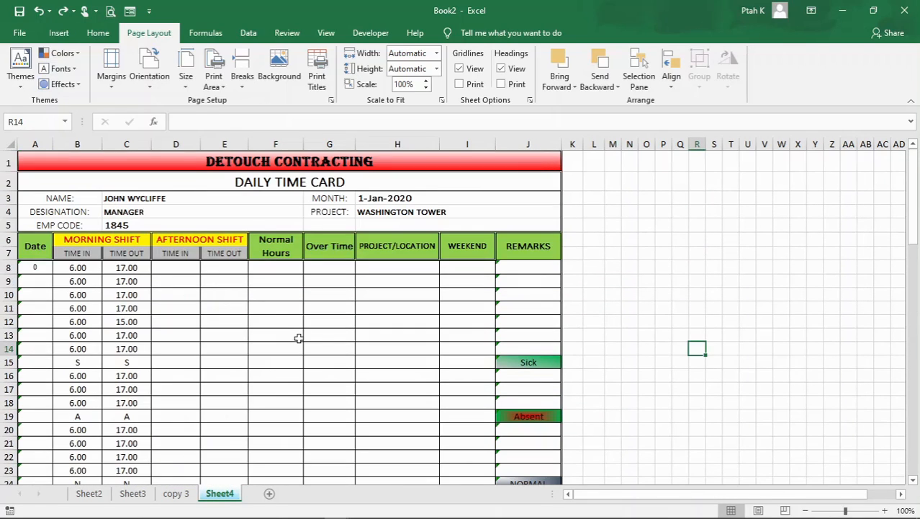
Step: Apply the Normal page margins, and replace them with the Last Custom Setting of 0.55" top and 0.67" left
{"action": "left_click", "coordinate": [112, 85]}
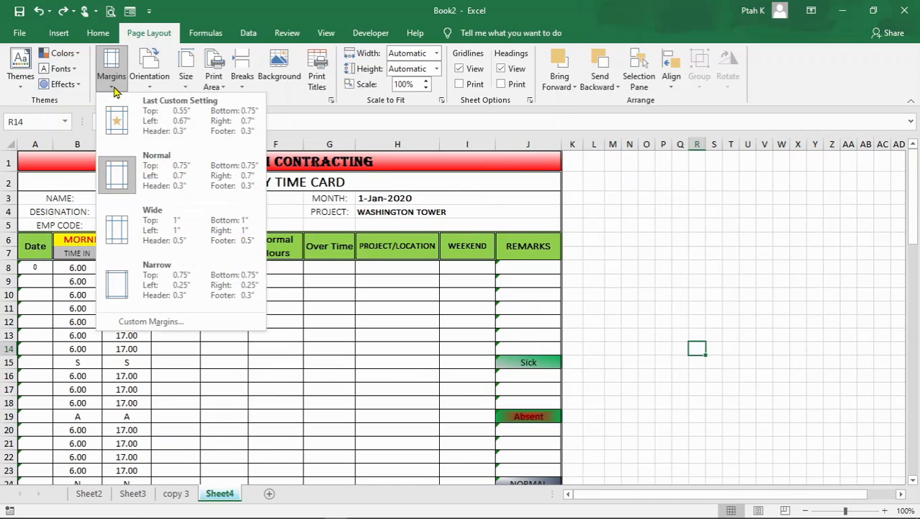
{"action": "left_click", "coordinate": [169, 167]}
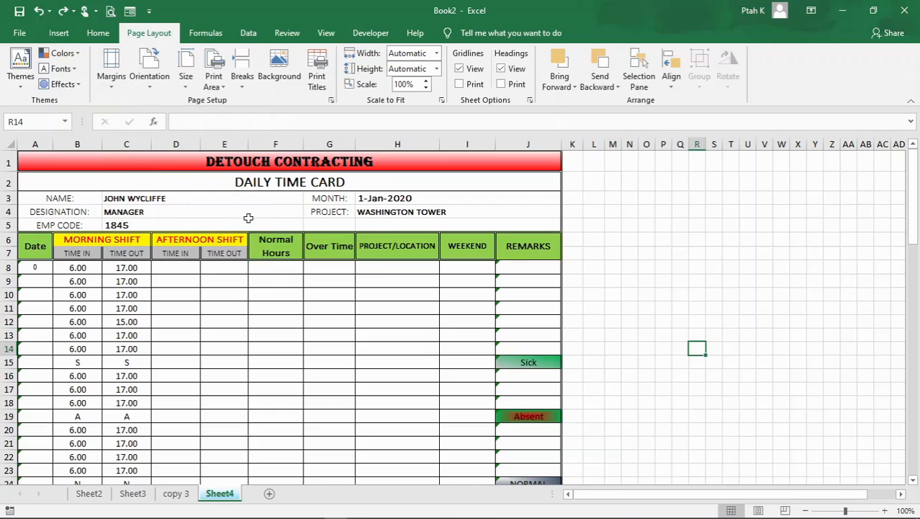
{"action": "left_click", "coordinate": [121, 93]}
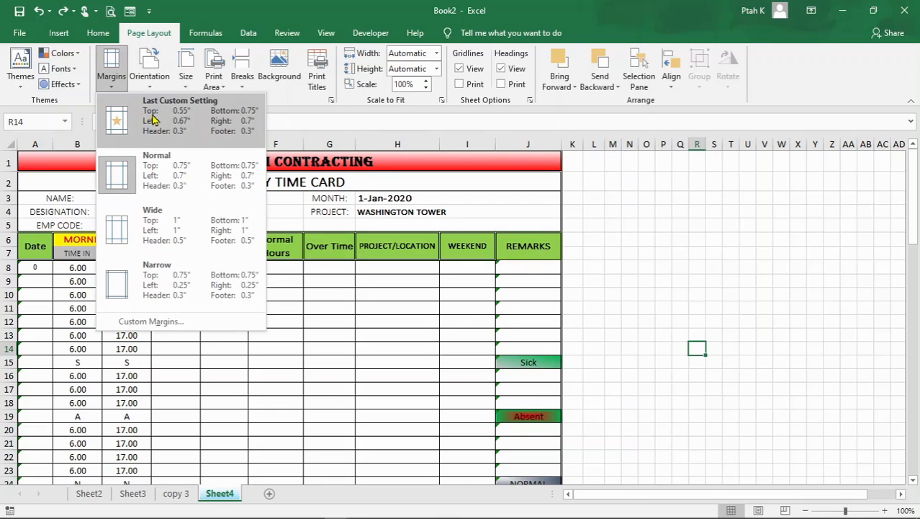
{"action": "left_click", "coordinate": [126, 117]}
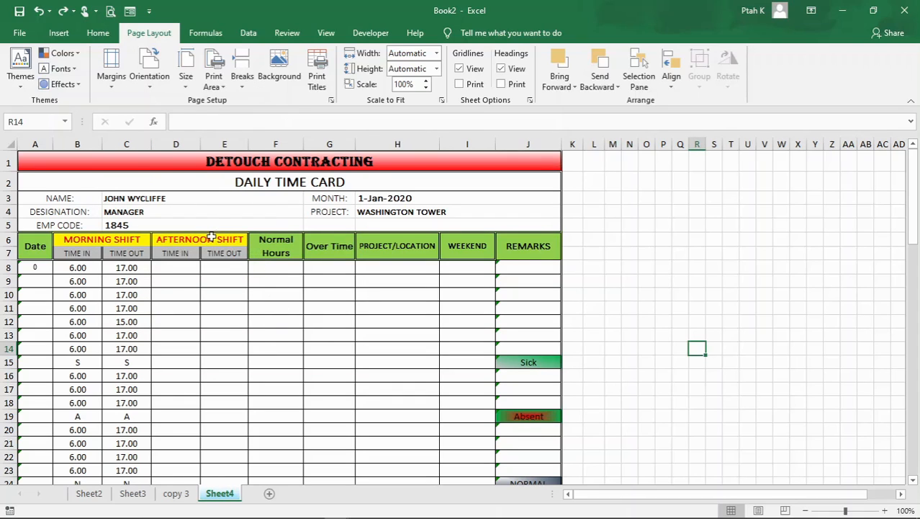
{"action": "scroll", "coordinate": [209, 245], "scroll_direction": "down", "scroll_amount": 2}
{"action": "scroll", "coordinate": [209, 248], "scroll_direction": "down", "scroll_amount": 1}
{"action": "scroll", "coordinate": [220, 357], "scroll_direction": "up", "scroll_amount": 2}
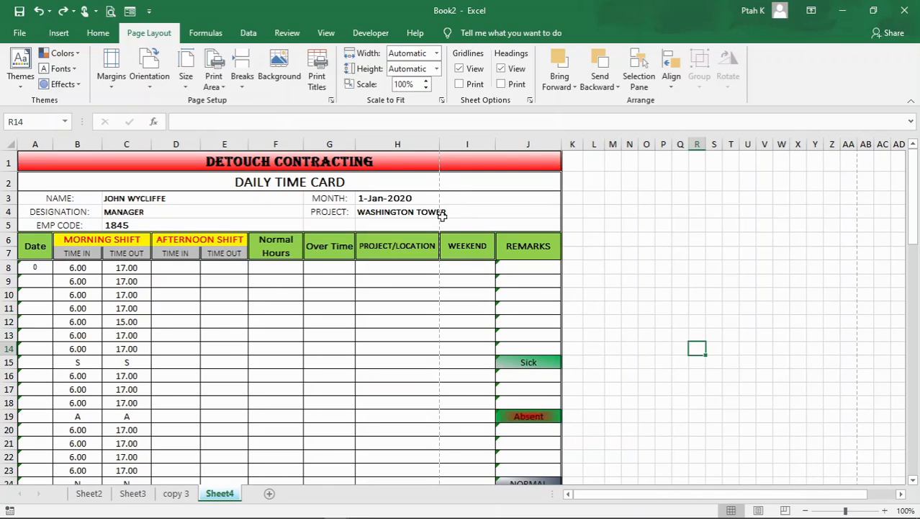
Step: Examine where the dashed page break lines cross the time card's columns and its summary section
{"action": "left_click", "coordinate": [564, 195]}
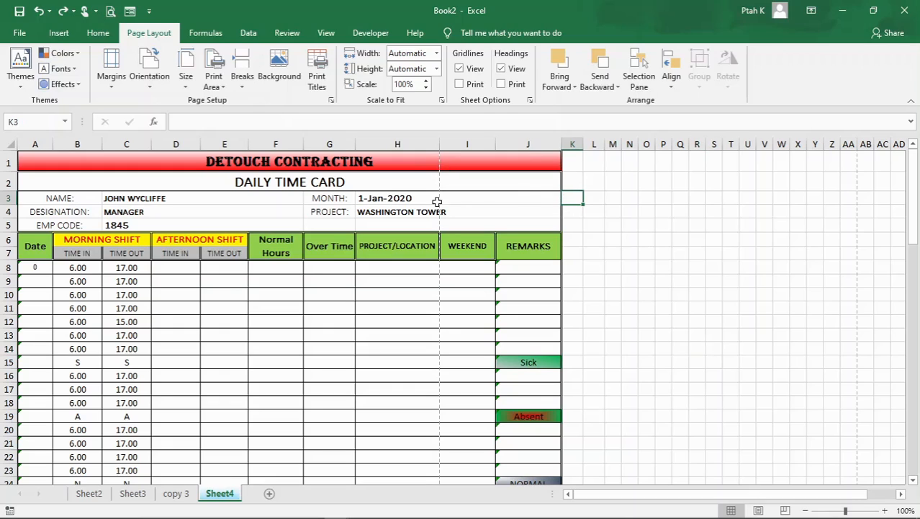
{"action": "left_click", "coordinate": [432, 202]}
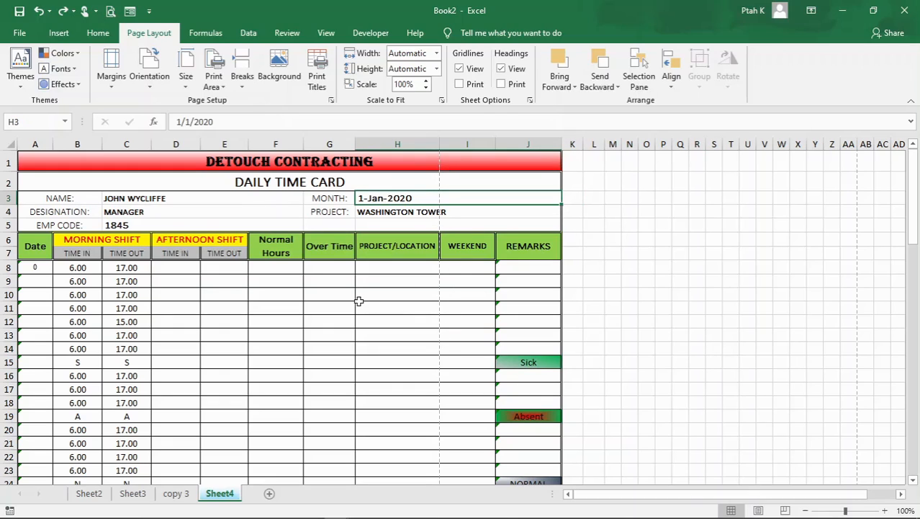
{"action": "scroll", "coordinate": [402, 327], "scroll_direction": "down", "scroll_amount": 13}
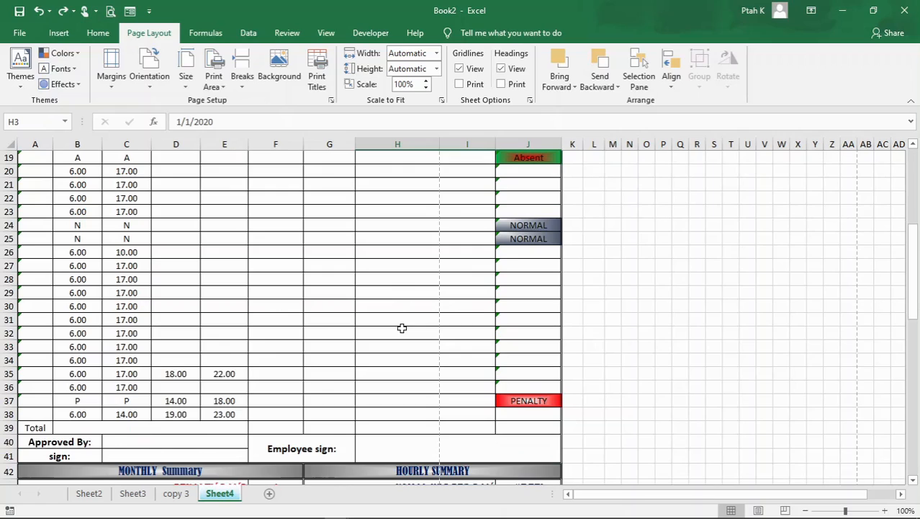
{"action": "scroll", "coordinate": [402, 328], "scroll_direction": "down", "scroll_amount": 1}
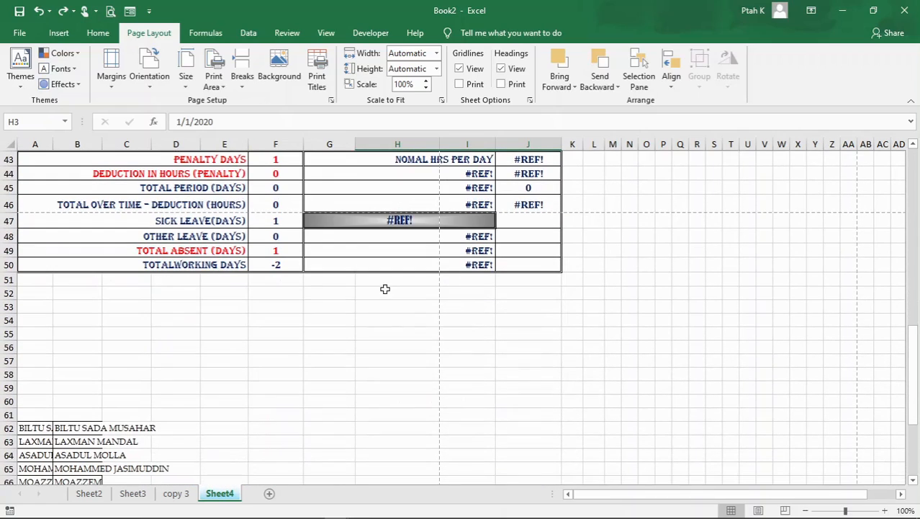
{"action": "left_click", "coordinate": [382, 252]}
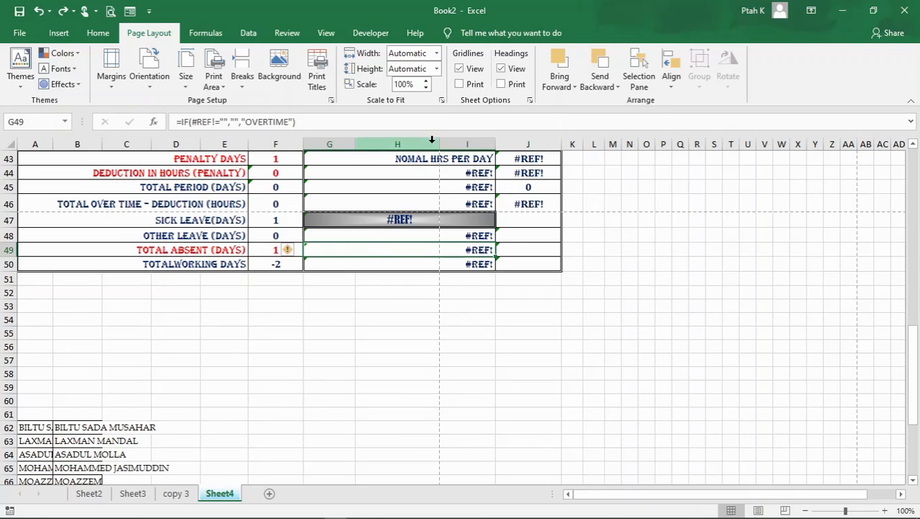
{"action": "left_click", "coordinate": [430, 142]}
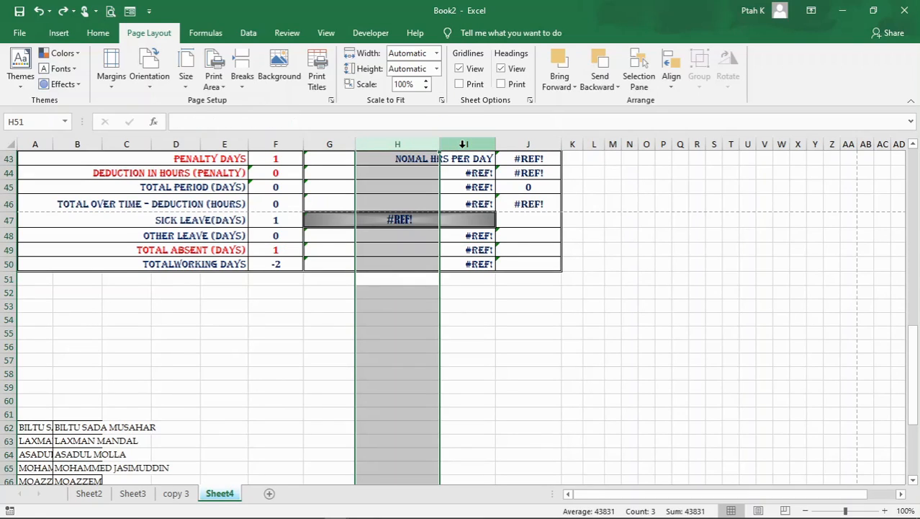
{"action": "left_click", "coordinate": [463, 144]}
{"action": "scroll", "coordinate": [449, 255], "scroll_direction": "up", "scroll_amount": 14}
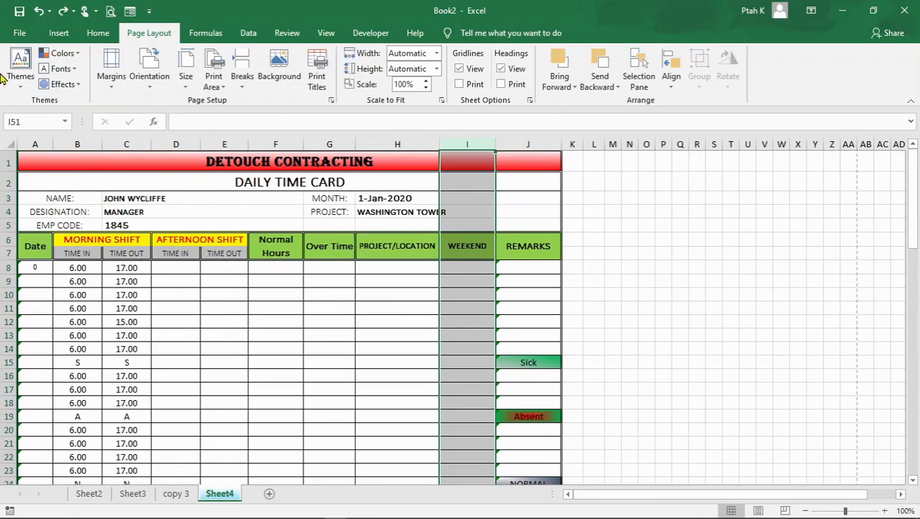
Step: Apply the Narrow page margins of 0.75" top and bottom and 0.25" left and right
{"action": "left_click", "coordinate": [117, 88]}
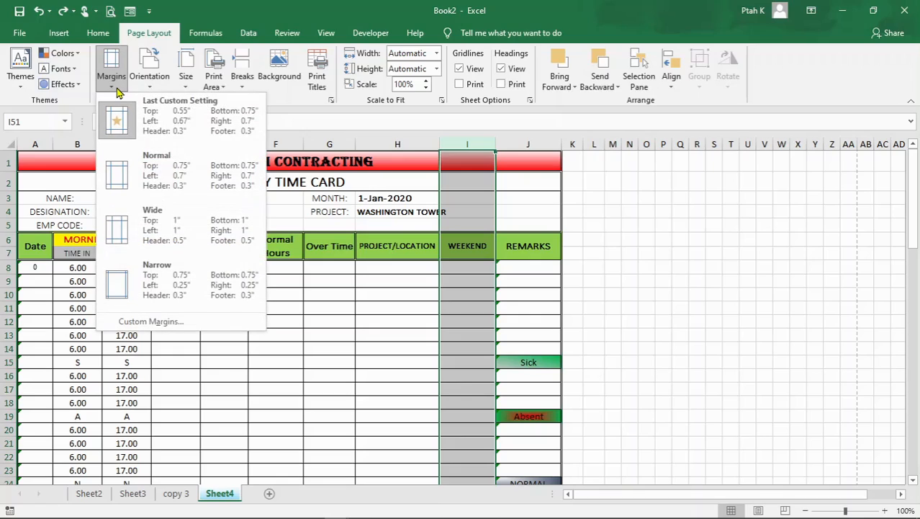
{"action": "left_click", "coordinate": [154, 281]}
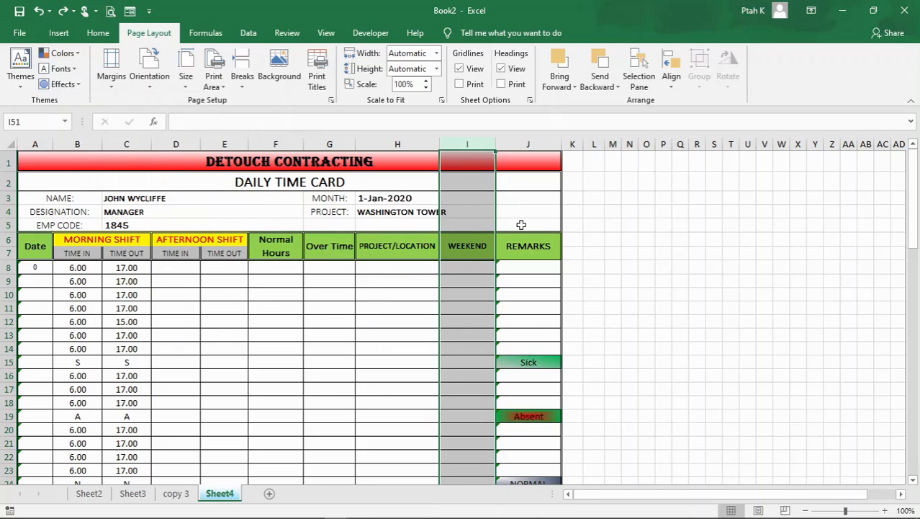
{"action": "left_click", "coordinate": [595, 251]}
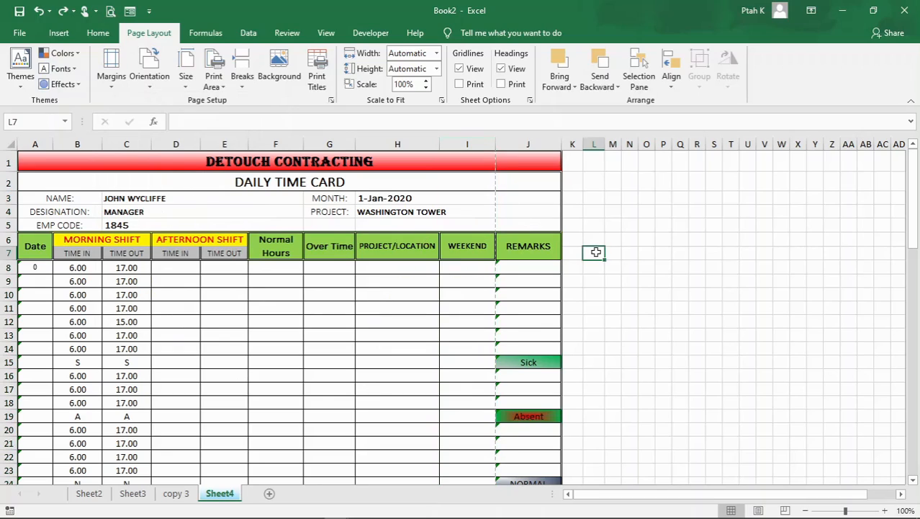
Step: Check the page break's position relative to the WEEKEND and REMARKS columns of the time card
{"action": "left_click", "coordinate": [486, 143]}
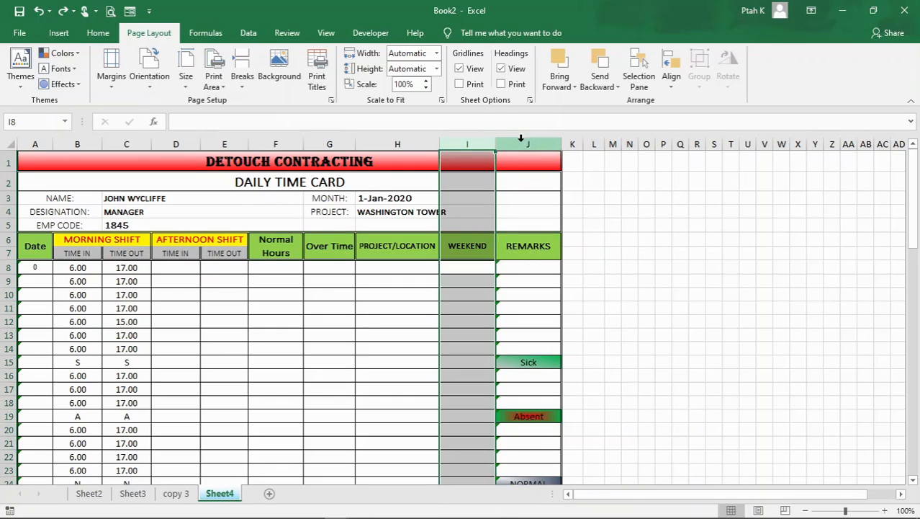
{"action": "left_click", "coordinate": [520, 143]}
{"action": "left_click", "coordinate": [432, 280]}
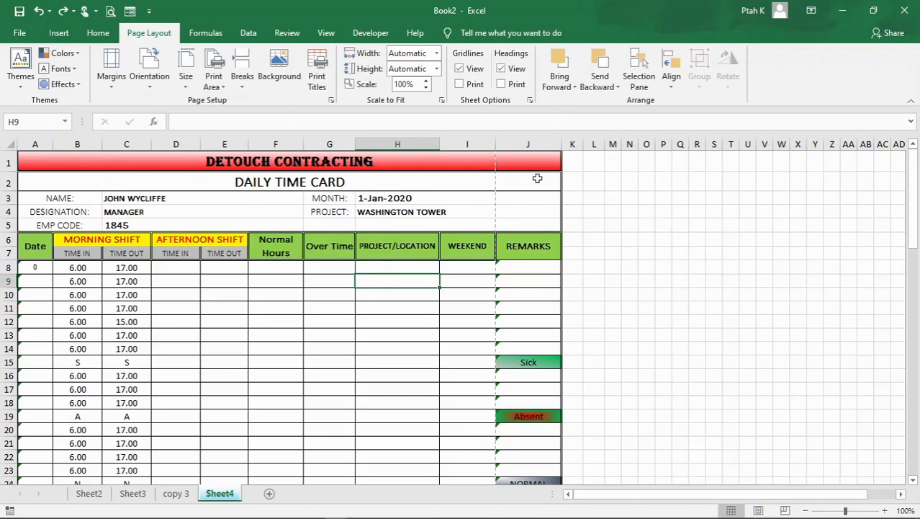
{"action": "left_click", "coordinate": [522, 154]}
{"action": "left_click", "coordinate": [521, 206]}
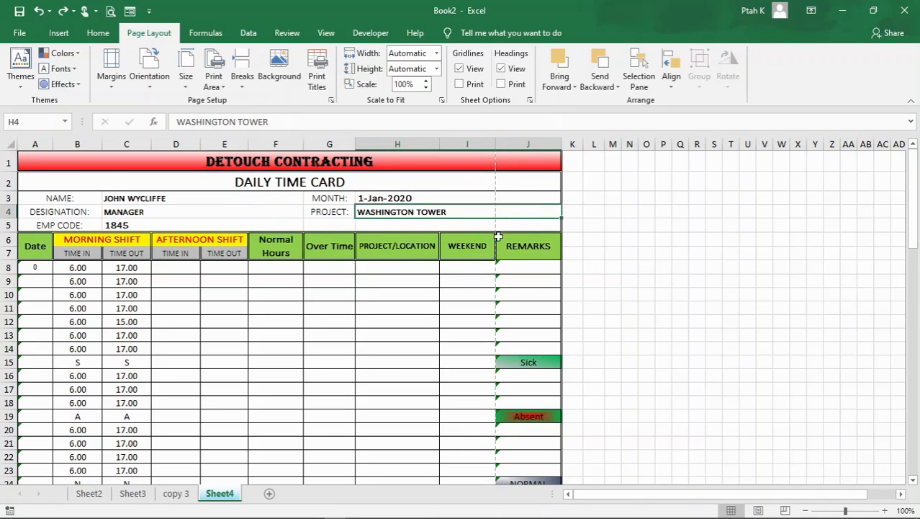
Step: Examine where the vertical and horizontal page breaks cut through the time card's header, REMARKS column and monthly and hourly summaries
{"action": "left_click", "coordinate": [437, 225]}
{"action": "left_click", "coordinate": [469, 195]}
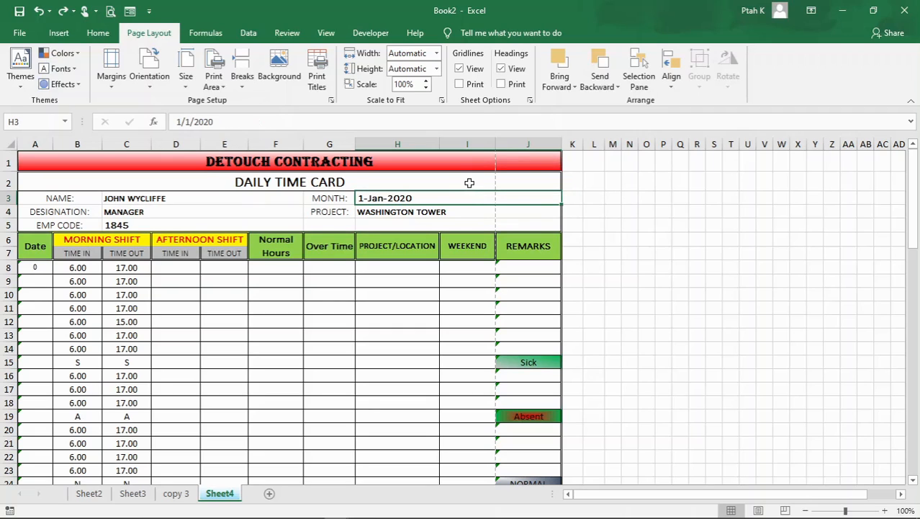
{"action": "left_click", "coordinate": [469, 182]}
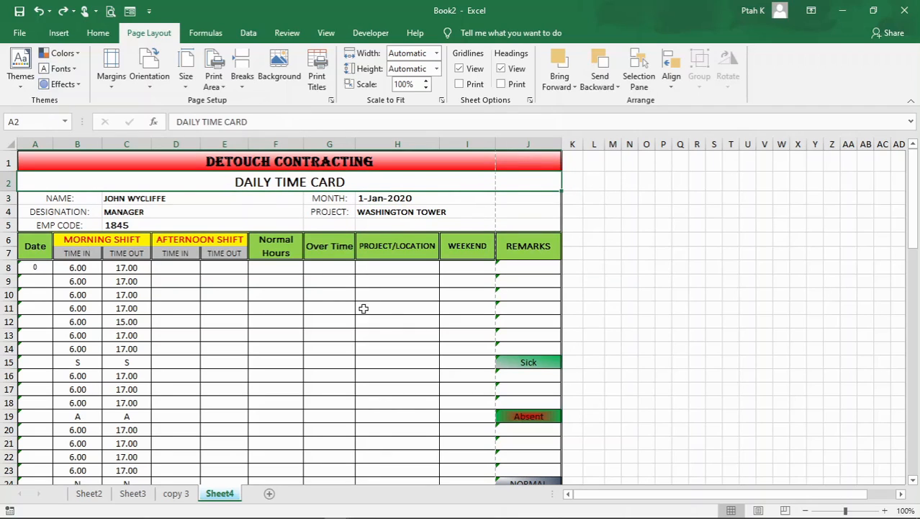
{"action": "scroll", "coordinate": [360, 311], "scroll_direction": "down", "scroll_amount": 8}
{"action": "scroll", "coordinate": [360, 311], "scroll_direction": "down", "scroll_amount": 5}
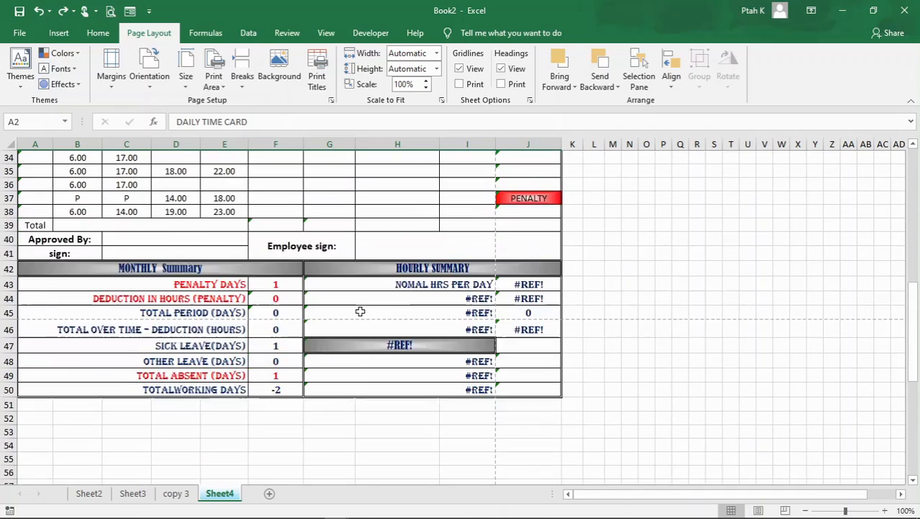
{"action": "left_click", "coordinate": [467, 356]}
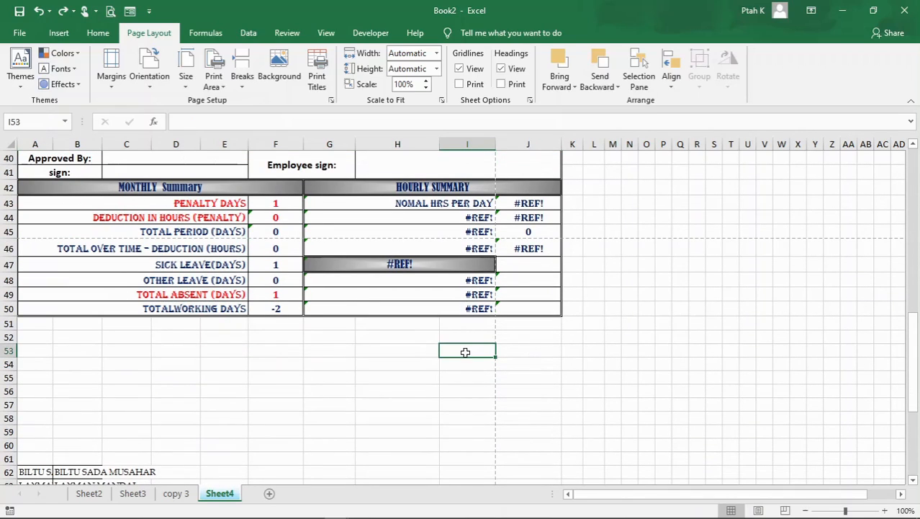
{"action": "left_click", "coordinate": [321, 347]}
{"action": "left_click", "coordinate": [267, 218]}
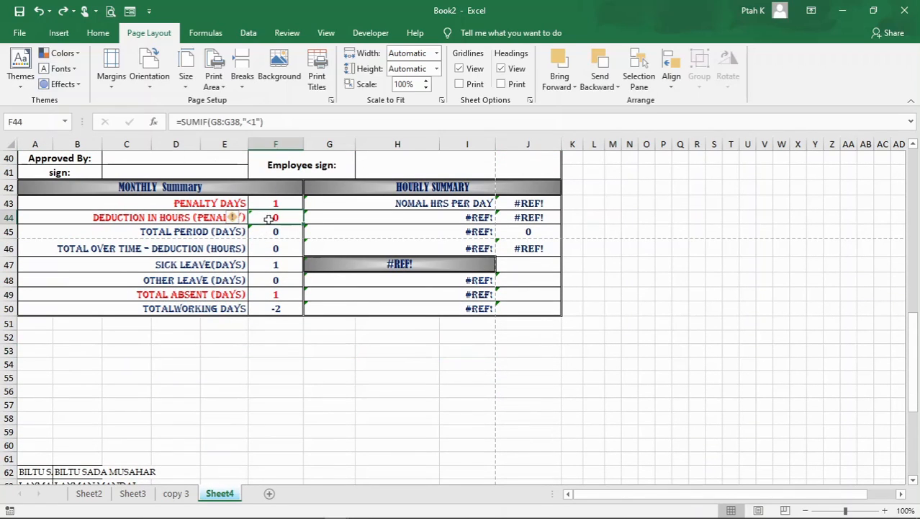
{"action": "left_click", "coordinate": [6, 231]}
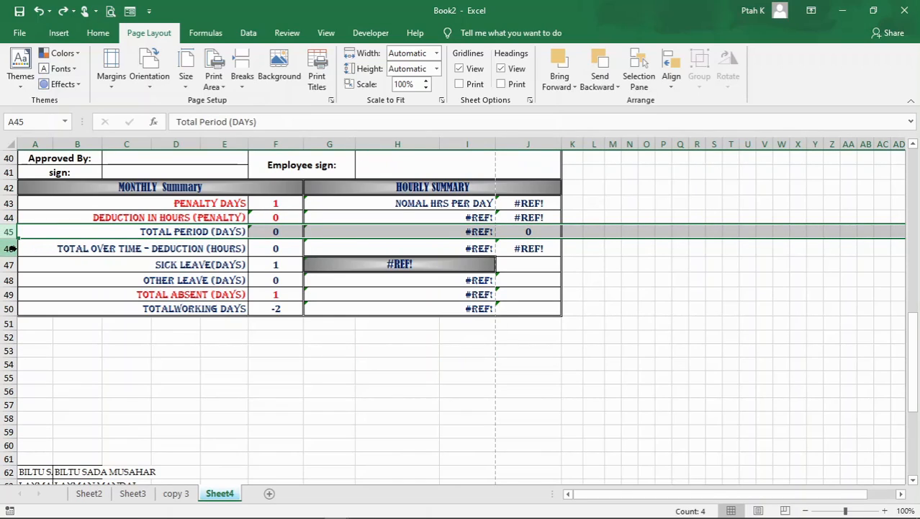
{"action": "left_click", "coordinate": [10, 247]}
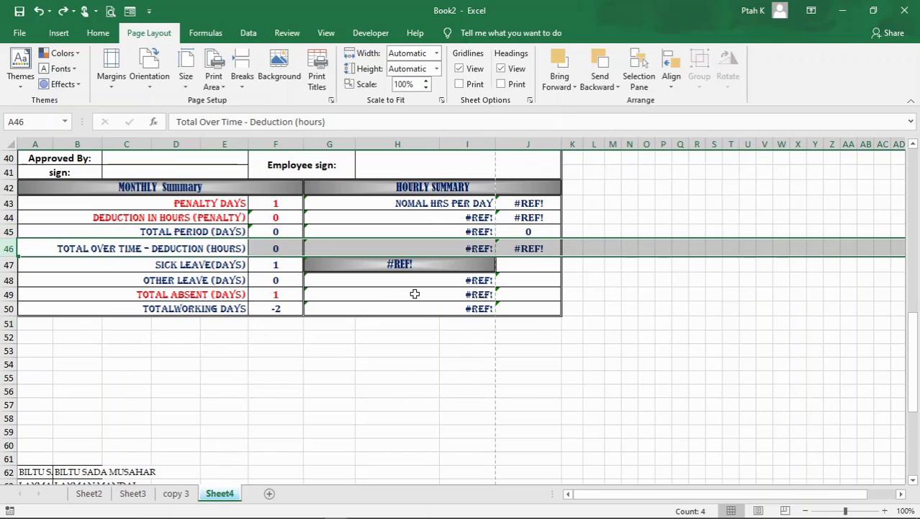
{"action": "left_click", "coordinate": [494, 286]}
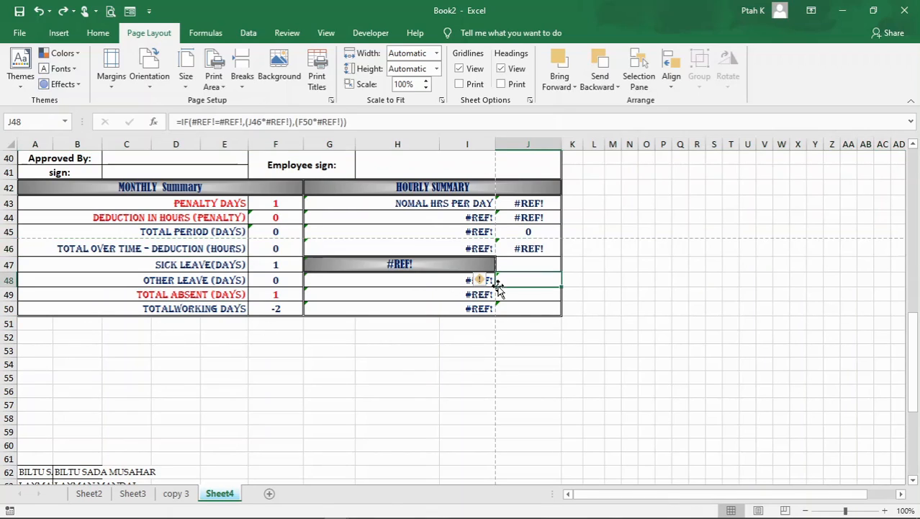
{"action": "left_click", "coordinate": [348, 351]}
{"action": "scroll", "coordinate": [382, 336], "scroll_direction": "up", "scroll_amount": 13}
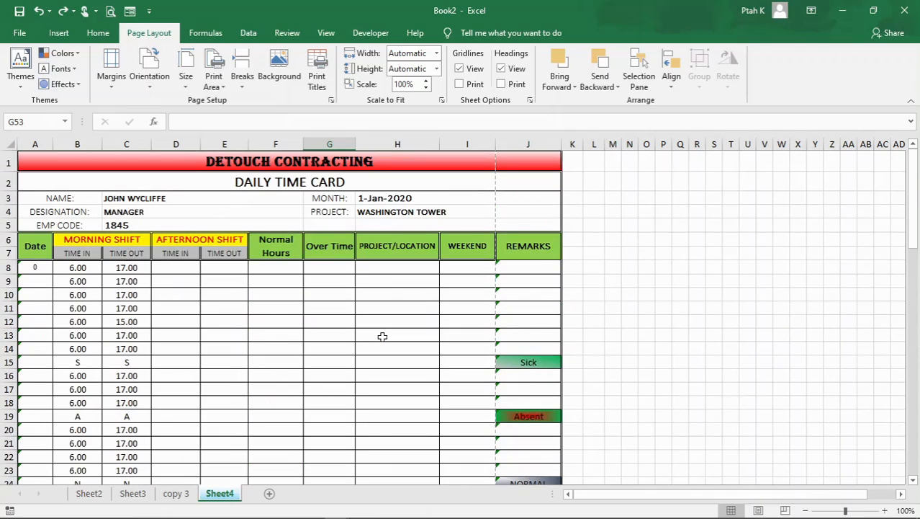
Step: Undo the row 7 height change and the designation and name entries, and redo all three
{"action": "left_click", "coordinate": [42, 14]}
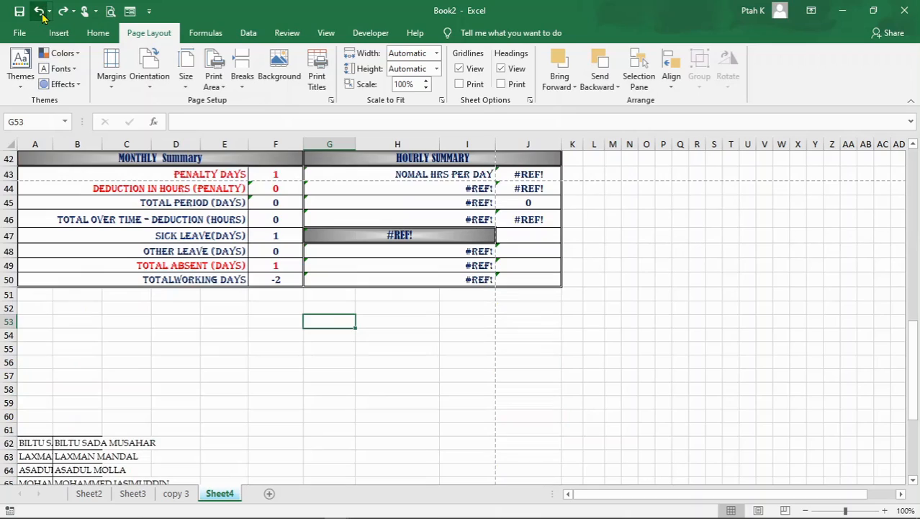
{"action": "left_click", "coordinate": [42, 15]}
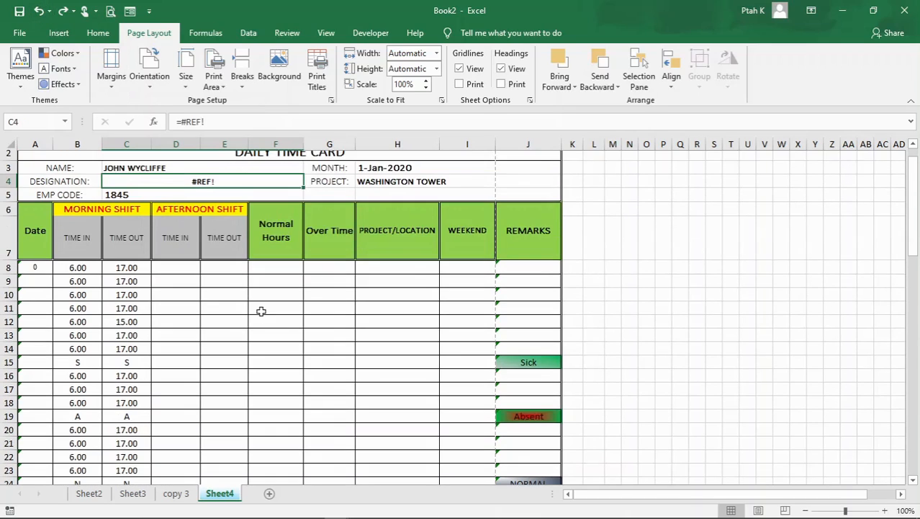
{"action": "left_click", "coordinate": [41, 14]}
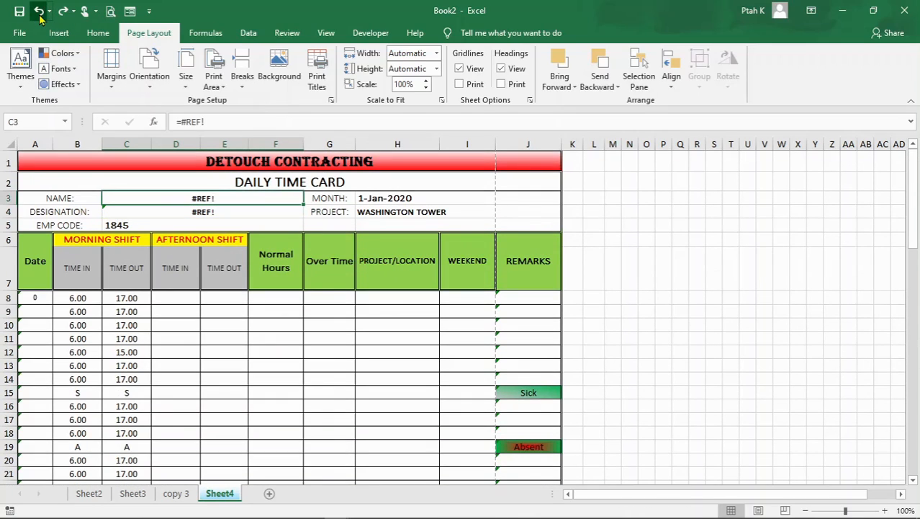
{"action": "left_click", "coordinate": [64, 12]}
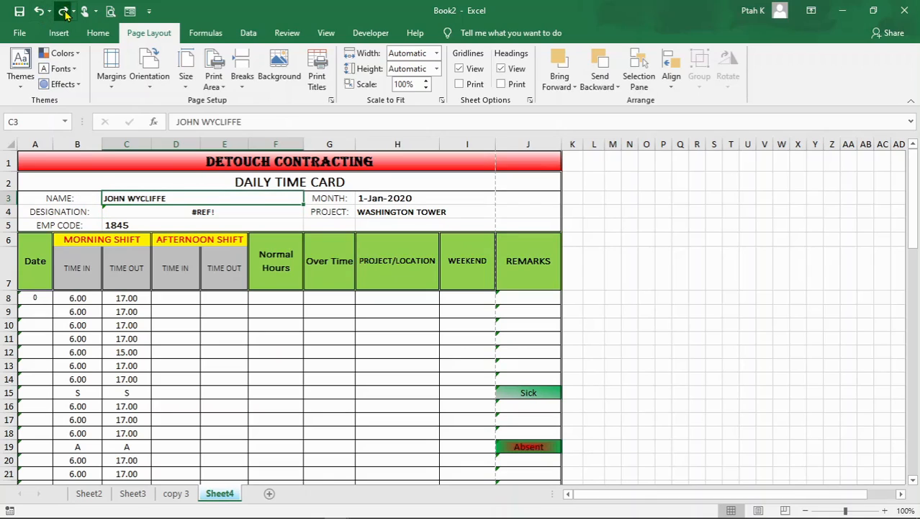
{"action": "left_click", "coordinate": [63, 12]}
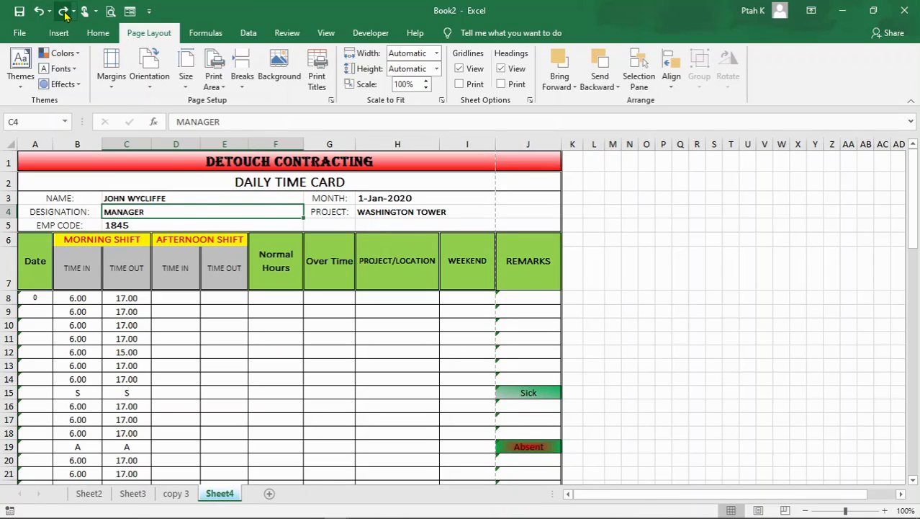
{"action": "left_click", "coordinate": [64, 11]}
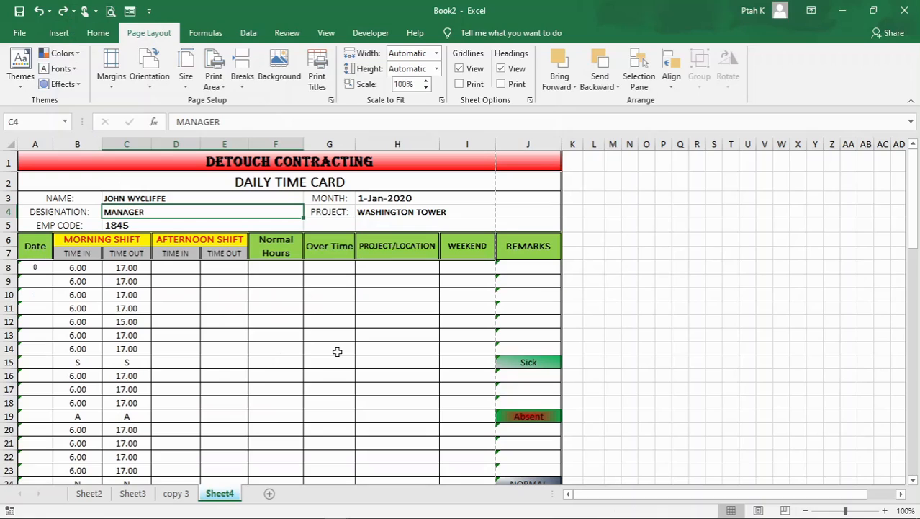
Step: Switch the sheet to Page Break Preview and move the vertical page break to the outer edge of the REMARKS column
{"action": "left_click", "coordinate": [428, 320]}
{"action": "left_click", "coordinate": [577, 311]}
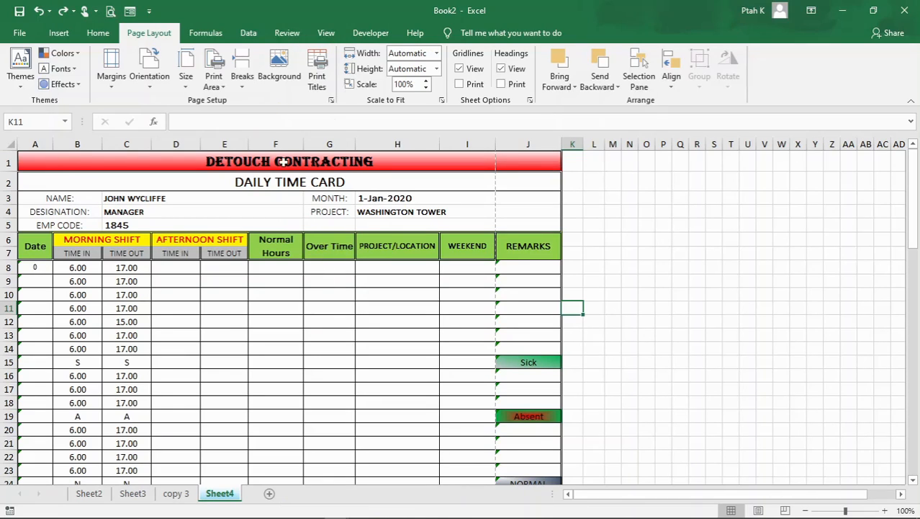
{"action": "left_click", "coordinate": [324, 33]}
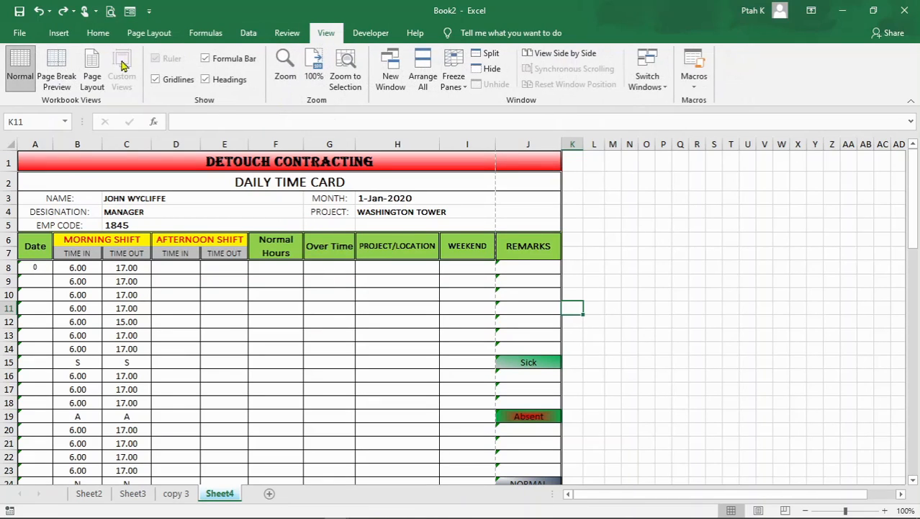
{"action": "left_click", "coordinate": [57, 75]}
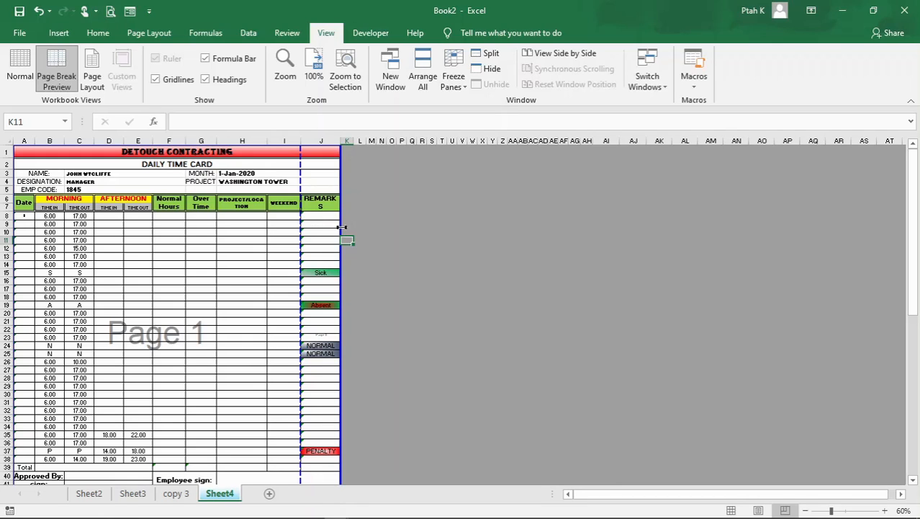
{"action": "scroll", "coordinate": [238, 266], "scroll_direction": "down", "scroll_amount": 1}
{"action": "scroll", "coordinate": [238, 266], "scroll_direction": "down", "scroll_amount": 14}
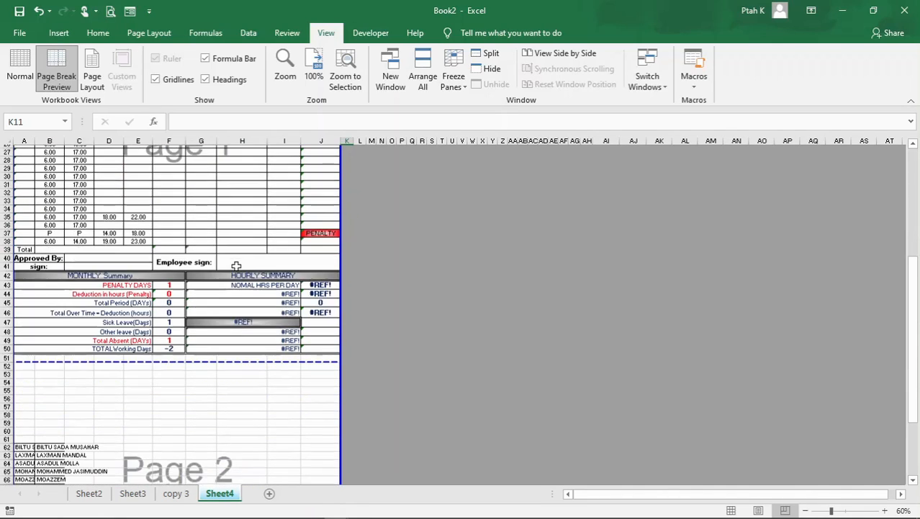
Step: Move the lower page boundary up to the end of row 50, leaving the list of names out of the print area
{"action": "scroll", "coordinate": [242, 222], "scroll_direction": "up", "scroll_amount": 1}
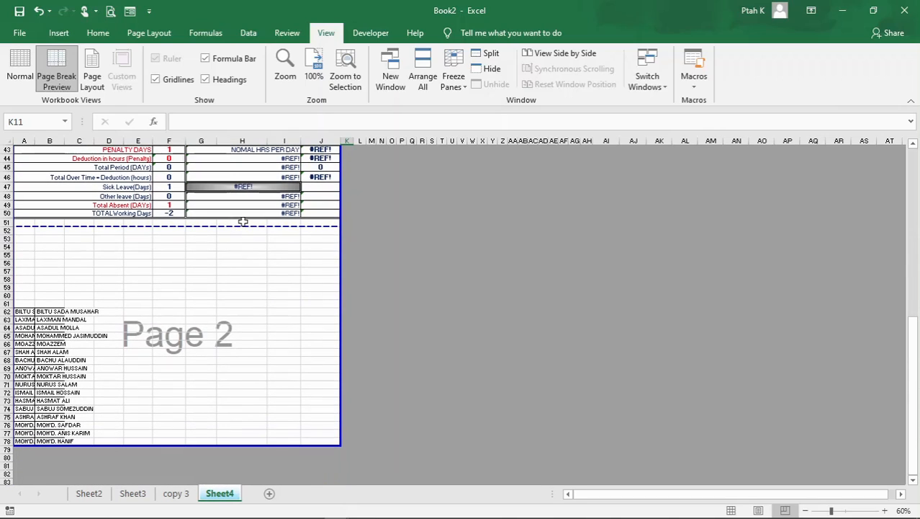
{"action": "left_click", "coordinate": [45, 352]}
{"action": "left_click", "coordinate": [137, 328]}
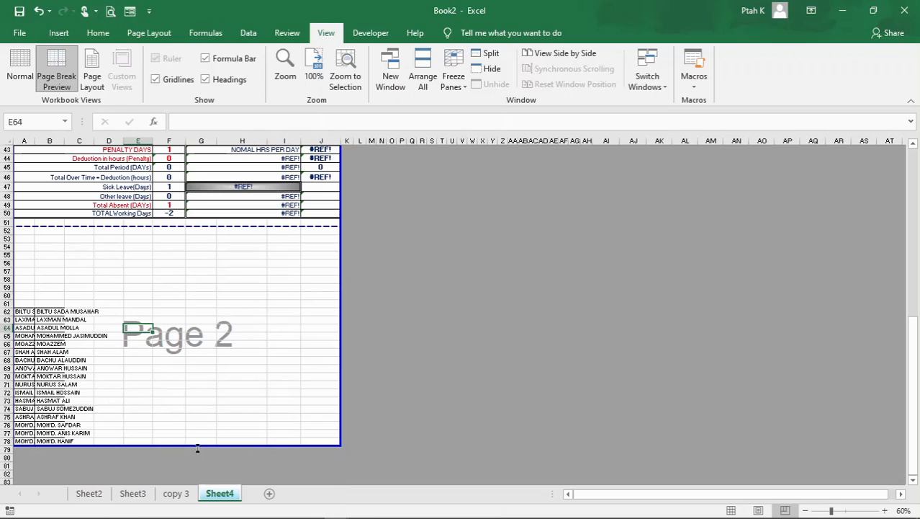
{"action": "left_click_drag", "start_coordinate": [197, 446], "coordinate": [208, 218]}
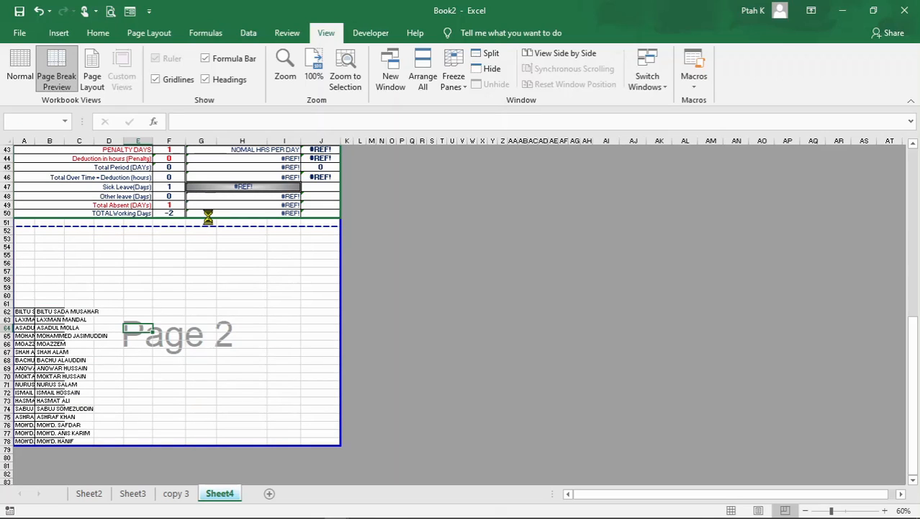
{"action": "left_click", "coordinate": [374, 302]}
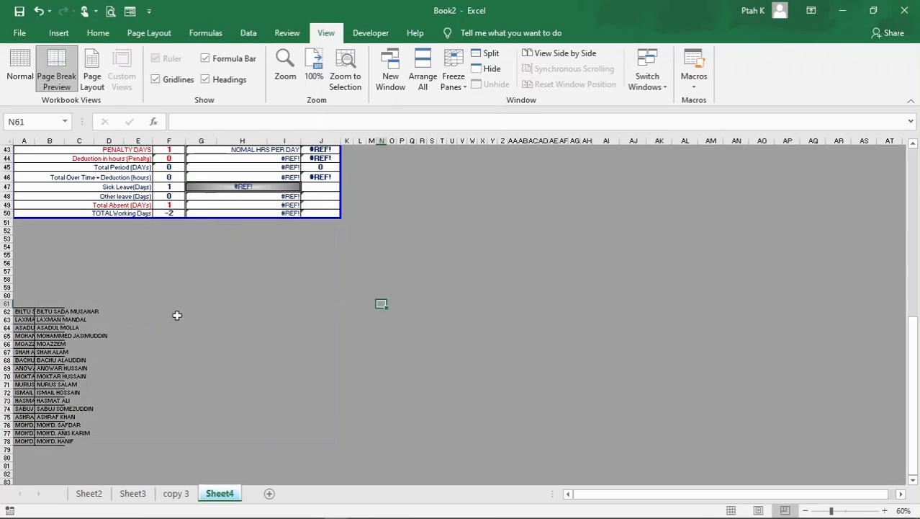
Step: Return the sheet to Normal view and check the time card's columns and summary section for page break lines
{"action": "scroll", "coordinate": [209, 320], "scroll_direction": "up", "scroll_amount": 13}
{"action": "scroll", "coordinate": [224, 329], "scroll_direction": "up", "scroll_amount": 1}
{"action": "left_click", "coordinate": [486, 281]}
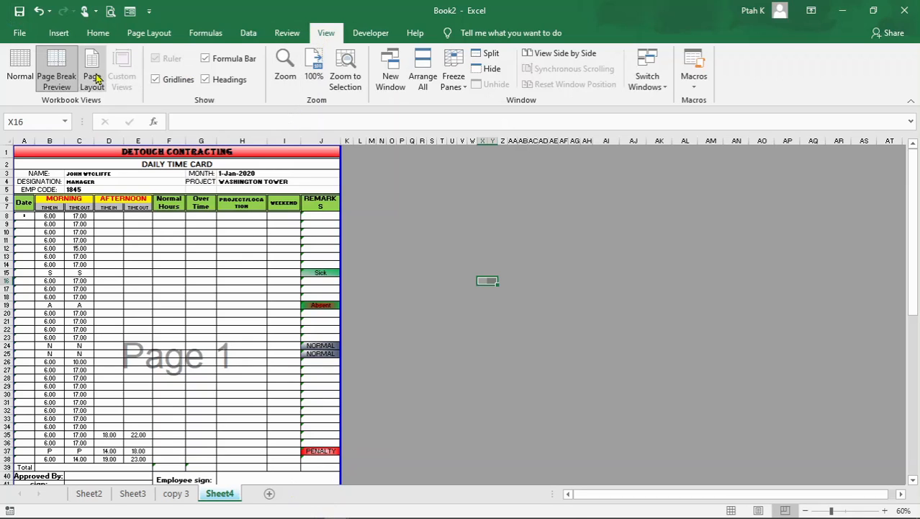
{"action": "left_click", "coordinate": [21, 69]}
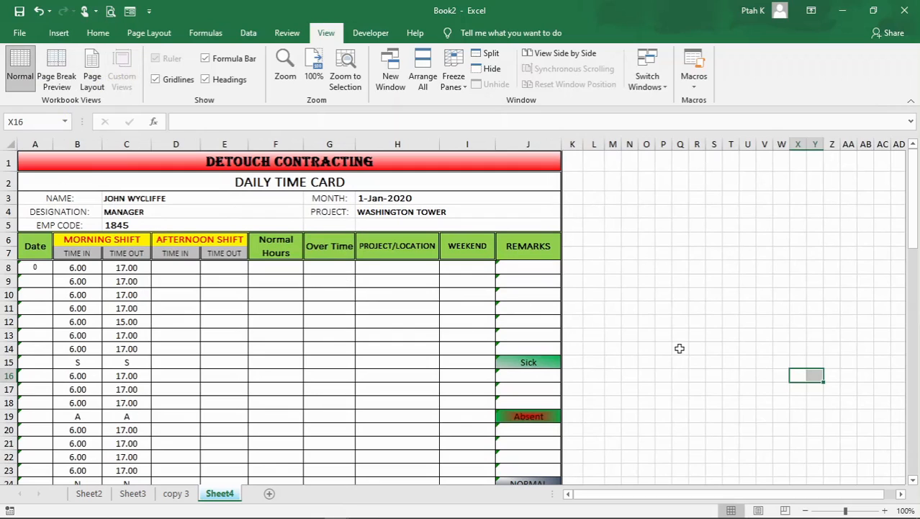
{"action": "left_click", "coordinate": [677, 347]}
{"action": "scroll", "coordinate": [417, 374], "scroll_direction": "down", "scroll_amount": 5}
{"action": "scroll", "coordinate": [417, 375], "scroll_direction": "down", "scroll_amount": 8}
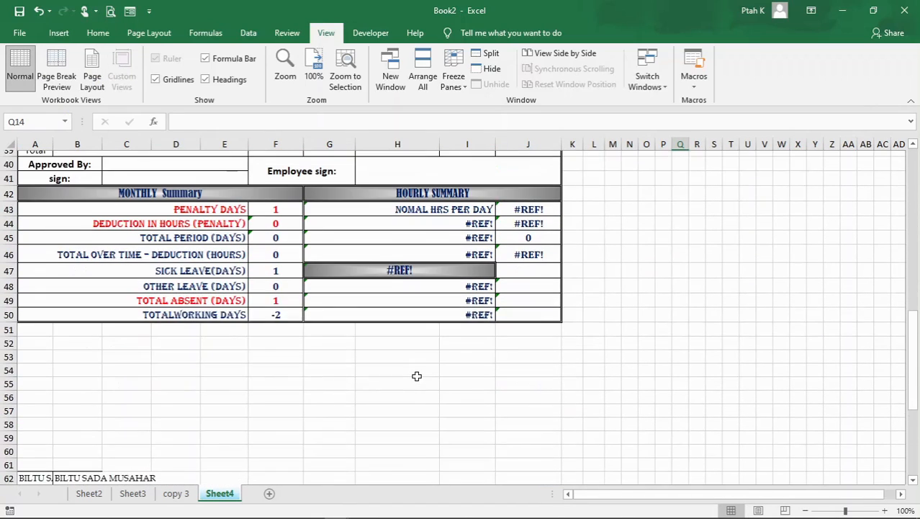
{"action": "scroll", "coordinate": [417, 375], "scroll_direction": "up", "scroll_amount": 1}
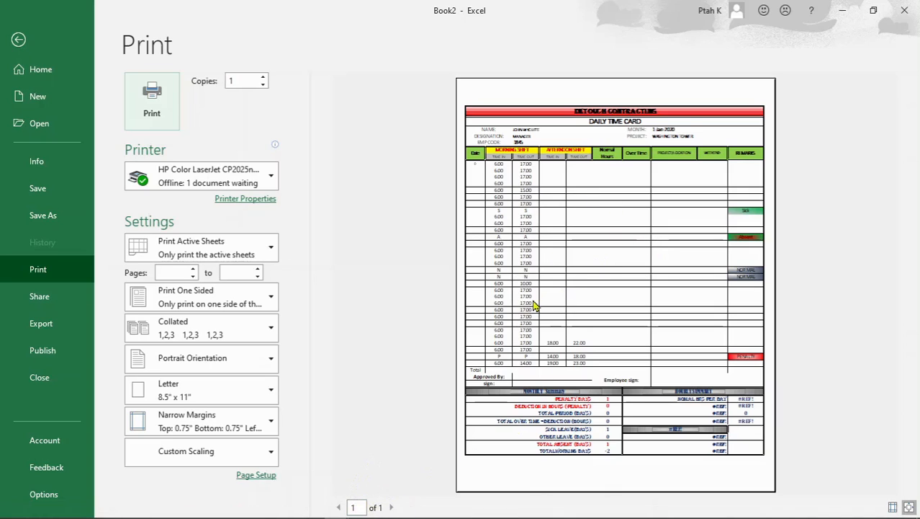
Step: Reopen the print preview and inspect the magnified time card page from its header to the PENALTY row
{"action": "left_click", "coordinate": [18, 40]}
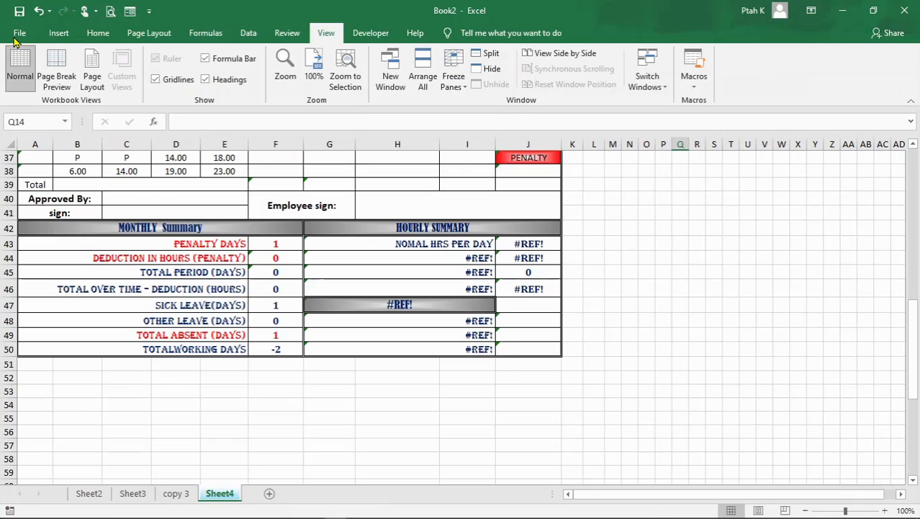
{"action": "left_click", "coordinate": [133, 407]}
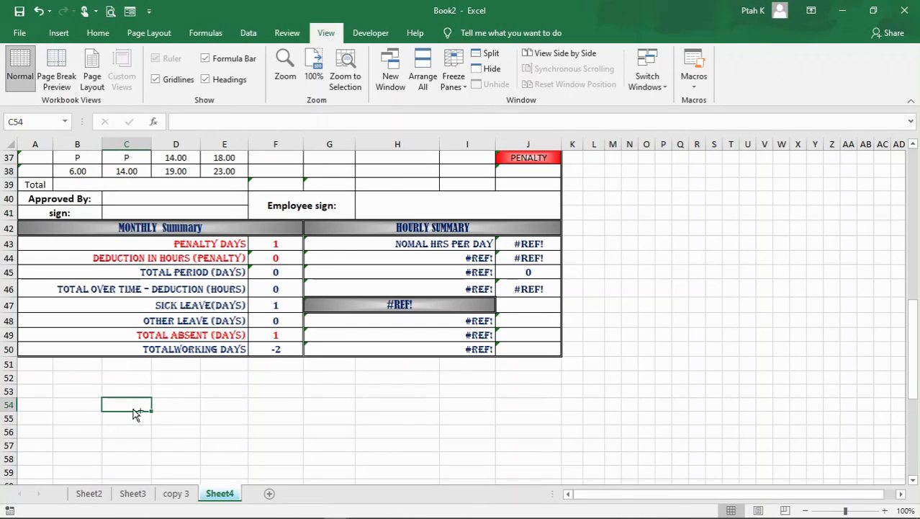
{"action": "key", "text": "ctrl+p"}
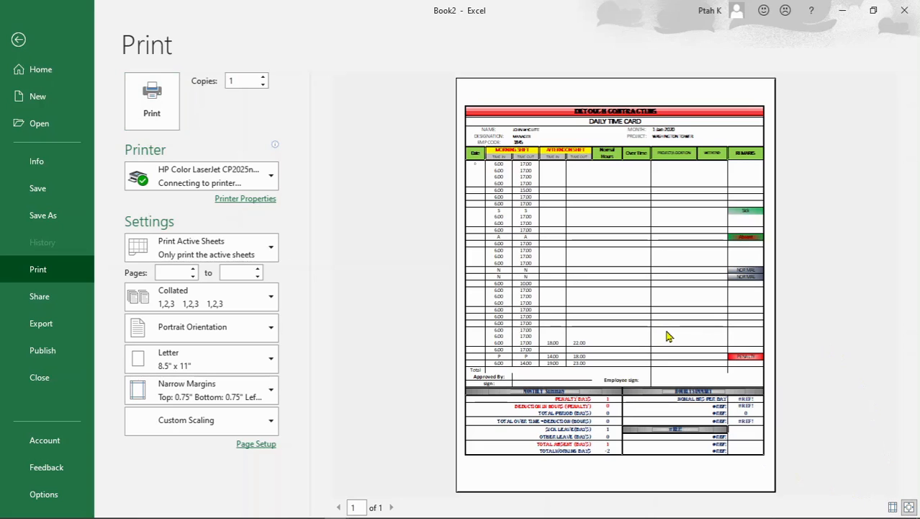
{"action": "left_click", "coordinate": [675, 302]}
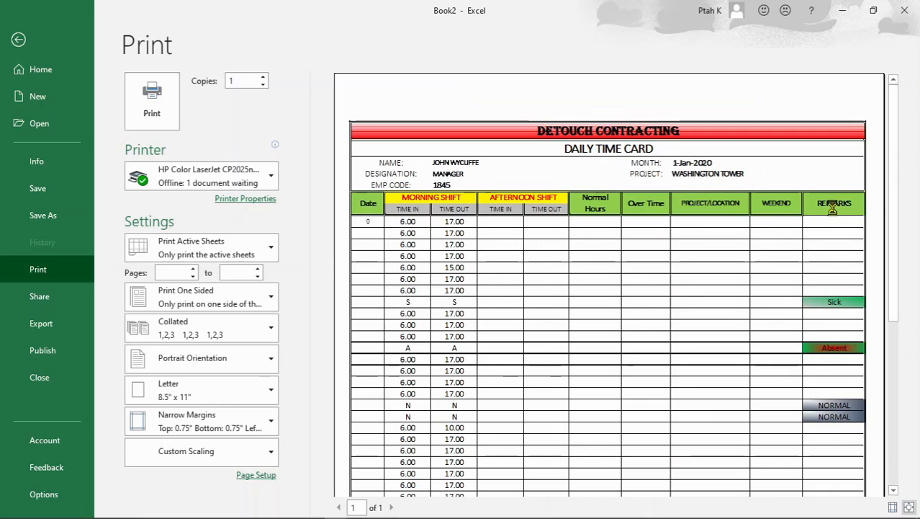
{"action": "scroll", "coordinate": [892, 466], "scroll_direction": "down", "scroll_amount": 1}
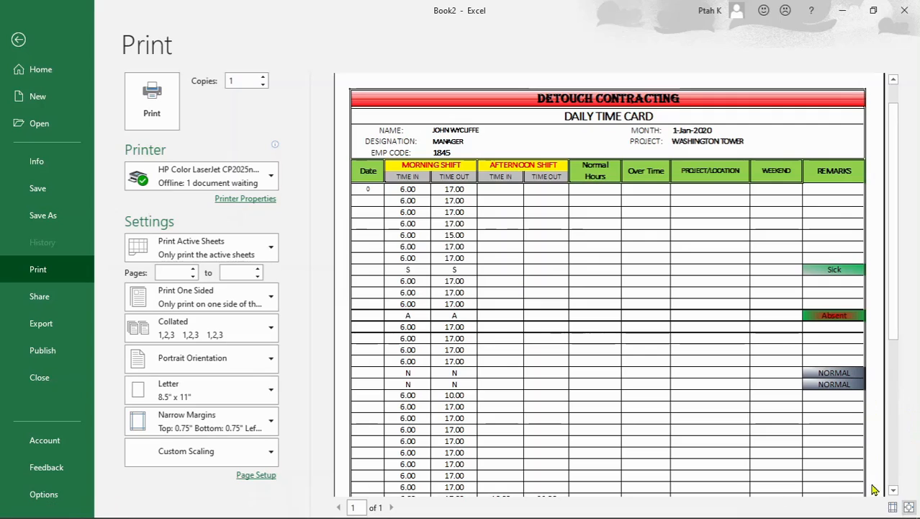
{"action": "scroll", "coordinate": [892, 508], "scroll_direction": "down", "scroll_amount": 2}
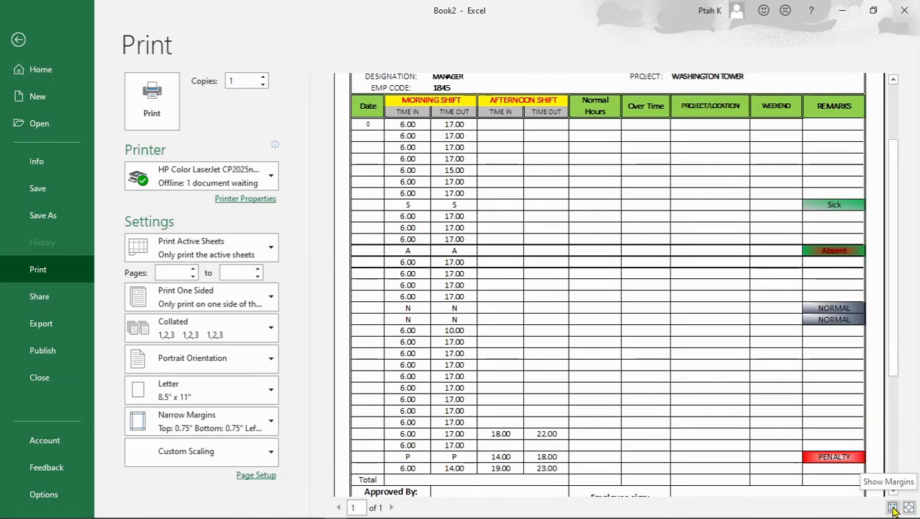
Step: Turn on Show Margins in the print preview and review the upper part of the time card
{"action": "left_click", "coordinate": [892, 508]}
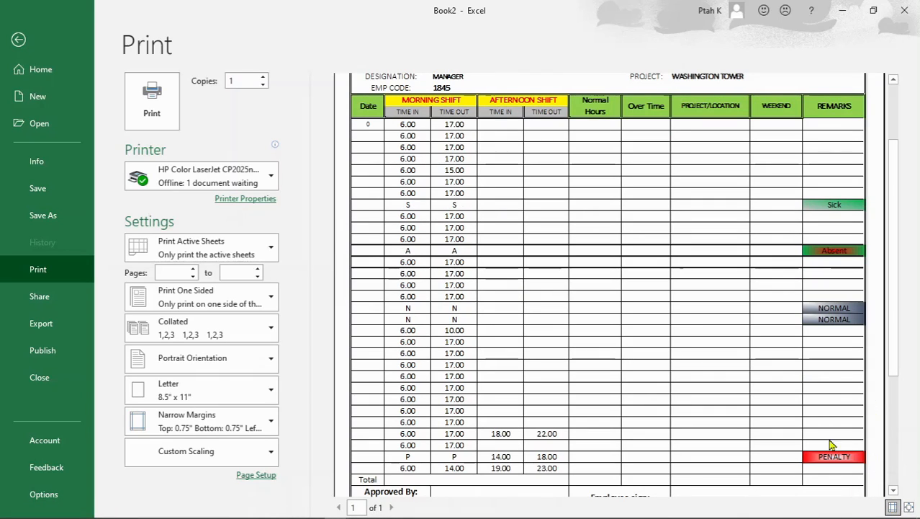
{"action": "left_click", "coordinate": [750, 178]}
{"action": "scroll", "coordinate": [509, 270], "scroll_direction": "up", "scroll_amount": 1}
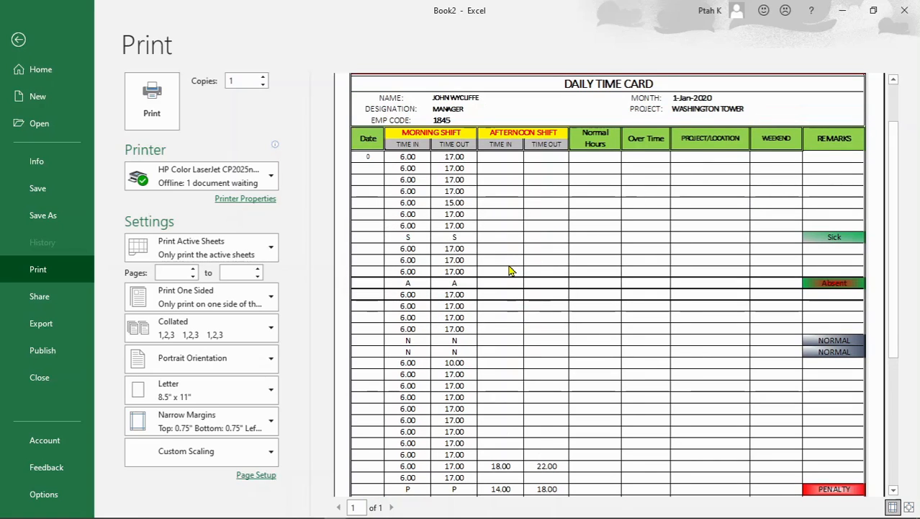
Step: Move the preview's header margin guide to 0.18 inches and its top margin guide to 0.42 inches
{"action": "scroll", "coordinate": [603, 271], "scroll_direction": "up", "scroll_amount": 2}
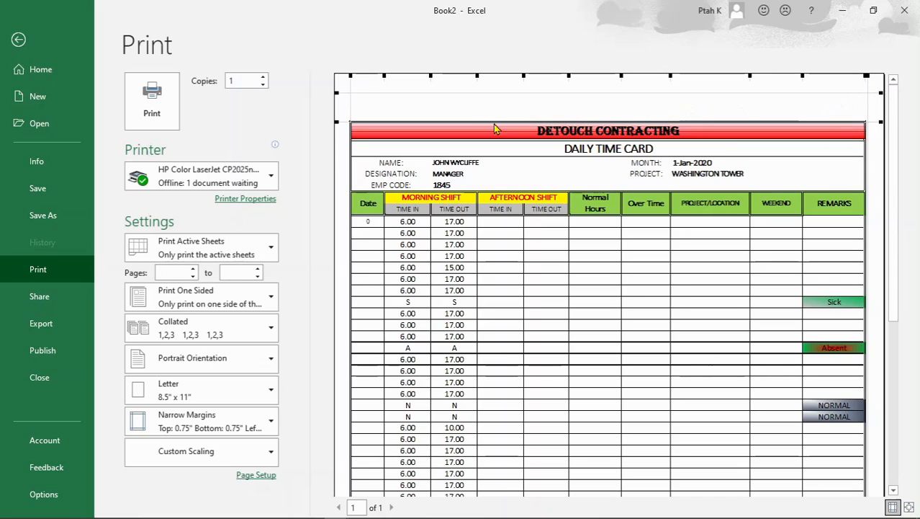
{"action": "left_click", "coordinate": [377, 95]}
{"action": "left_click_drag", "start_coordinate": [377, 95], "coordinate": [377, 89]}
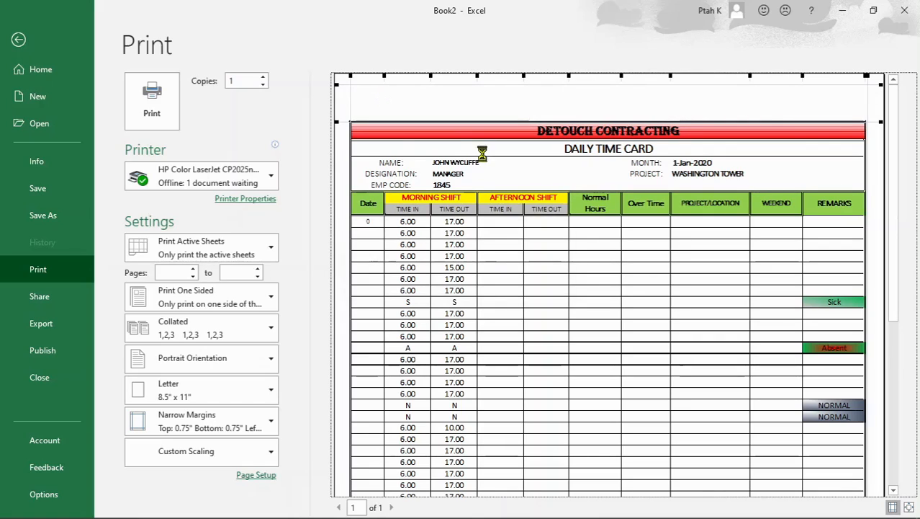
{"action": "left_click_drag", "start_coordinate": [344, 124], "coordinate": [342, 102]}
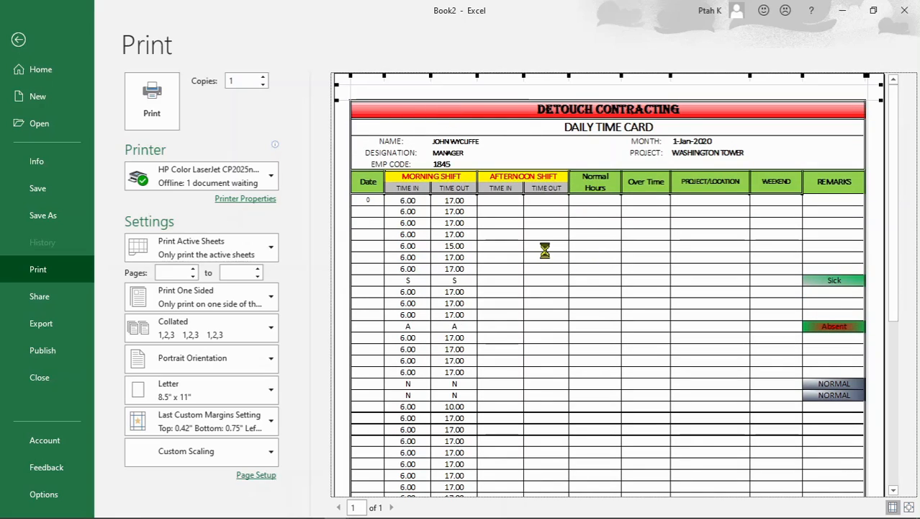
Step: Review the previewed time card down to its summary section and check the page orientation options
{"action": "scroll", "coordinate": [547, 257], "scroll_direction": "down", "scroll_amount": 1}
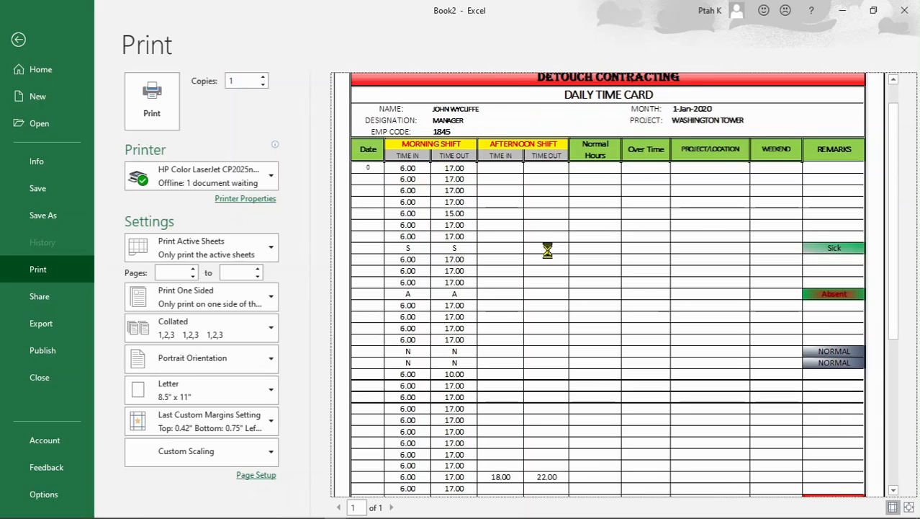
{"action": "scroll", "coordinate": [547, 257], "scroll_direction": "down", "scroll_amount": 8}
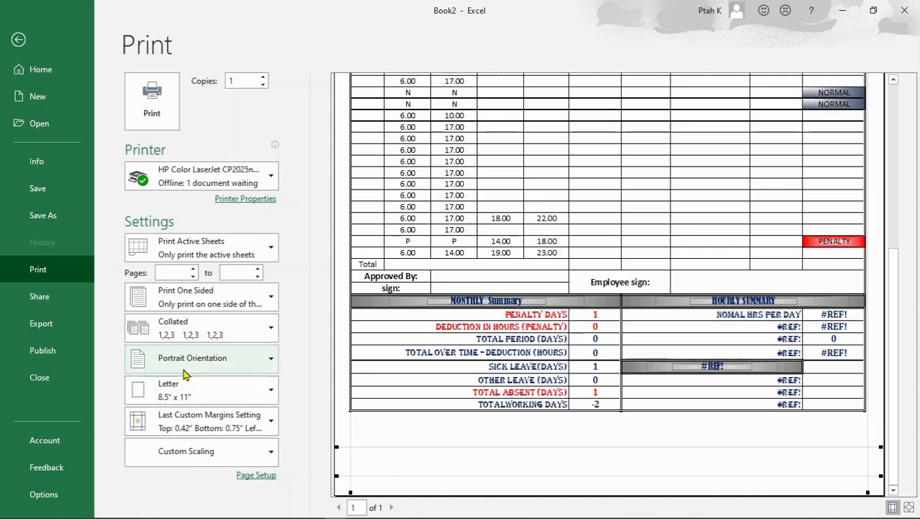
{"action": "left_click", "coordinate": [270, 364]}
{"action": "left_click", "coordinate": [272, 362]}
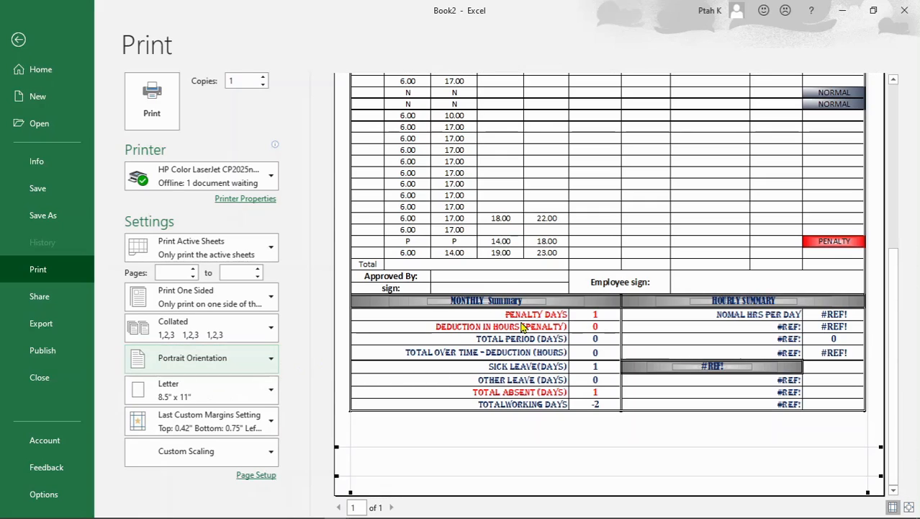
{"action": "scroll", "coordinate": [524, 327], "scroll_direction": "up", "scroll_amount": 1}
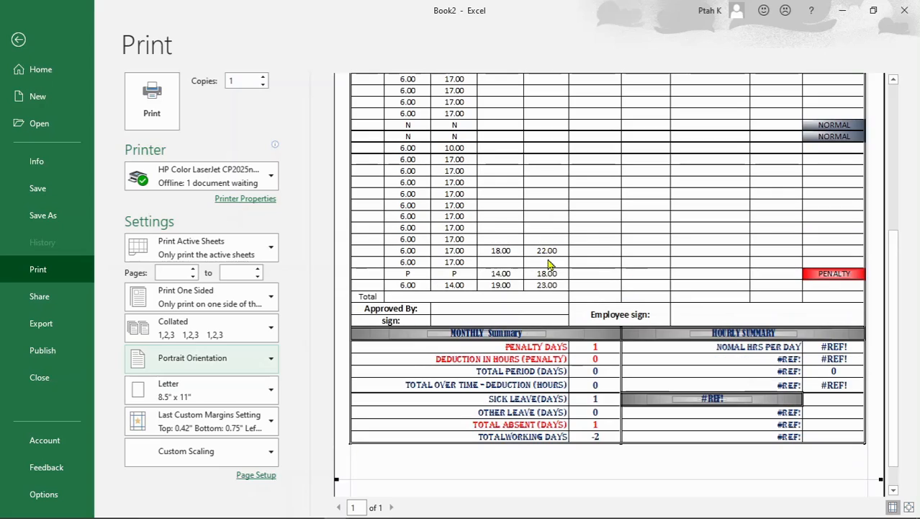
{"action": "scroll", "coordinate": [541, 274], "scroll_direction": "up", "scroll_amount": 4}
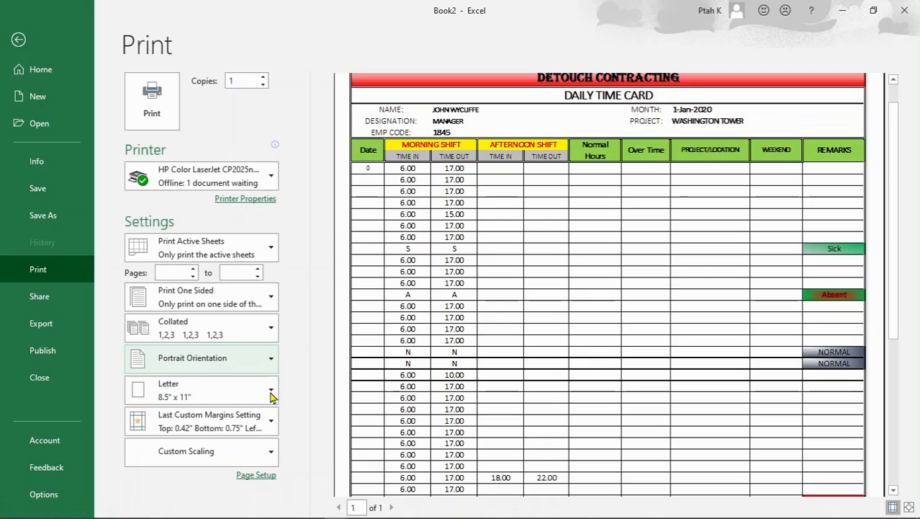
Step: Set the paper size to A4 and look over the margin presets and scaling options
{"action": "left_click", "coordinate": [271, 397]}
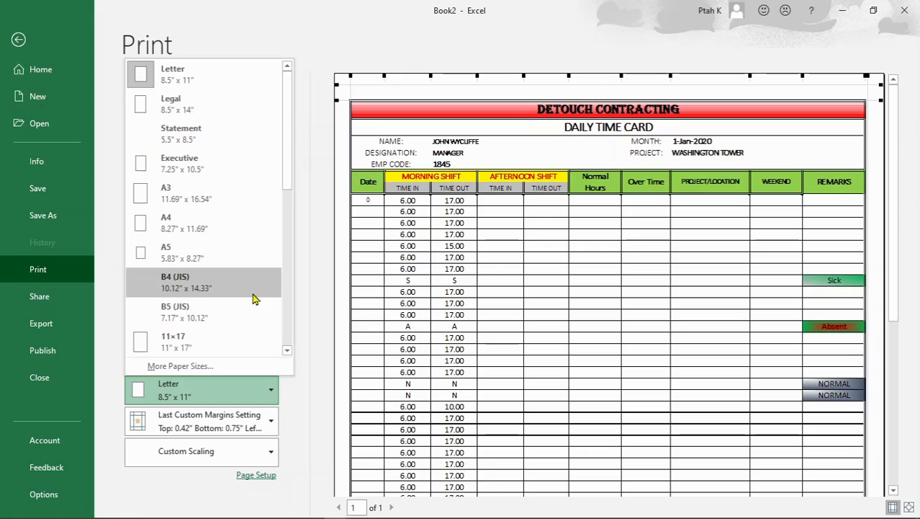
{"action": "left_click", "coordinate": [161, 224]}
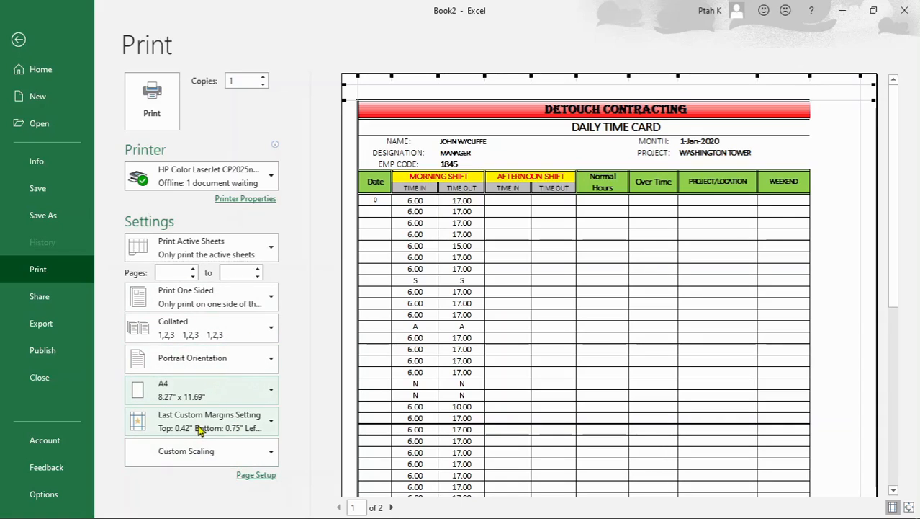
{"action": "left_click", "coordinate": [273, 428]}
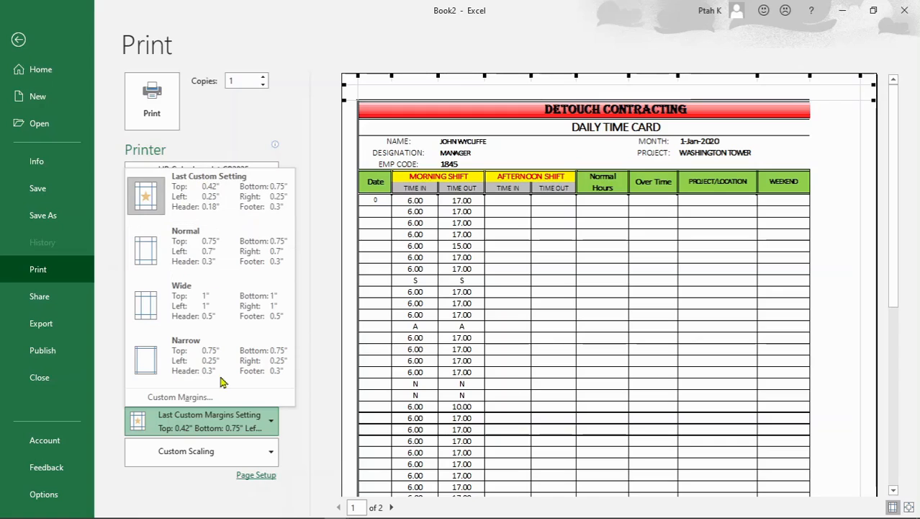
{"action": "left_click", "coordinate": [269, 423]}
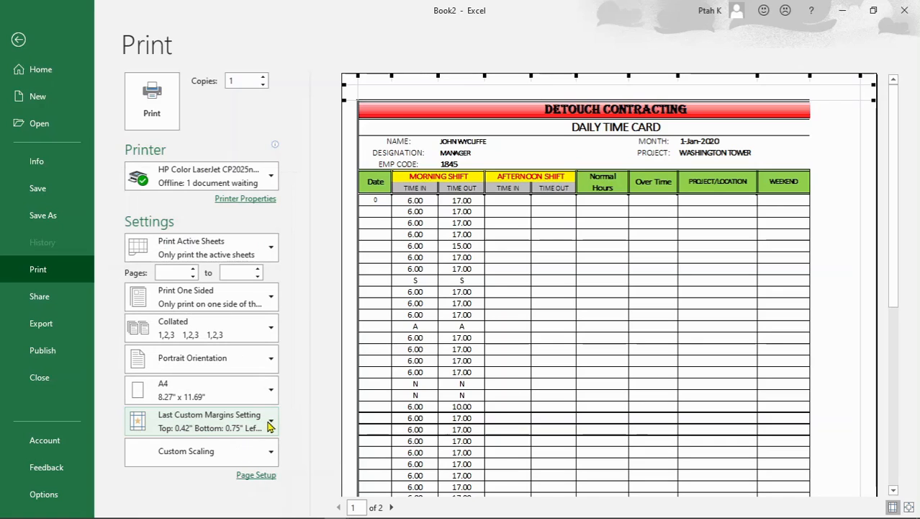
{"action": "left_click", "coordinate": [273, 455]}
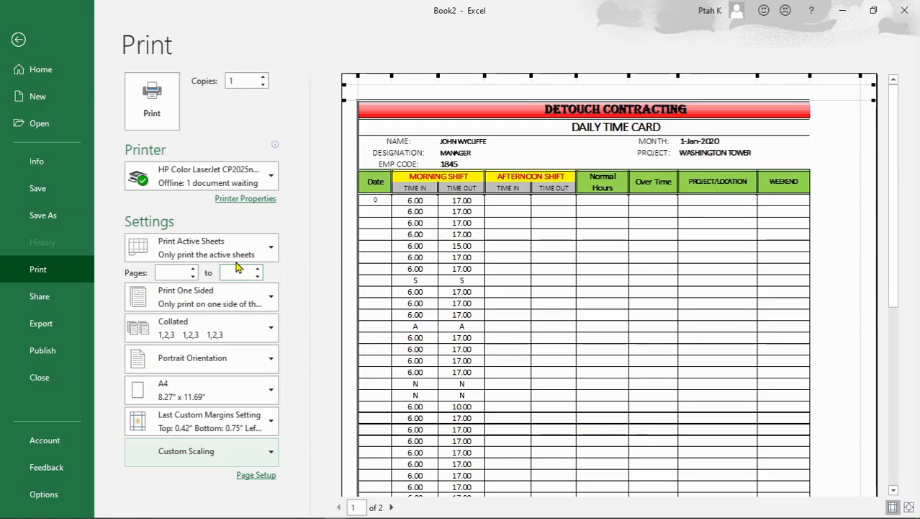
Step: Open Page Setup, review its page and margin settings, and reposition the dialog to compare them with the preview
{"action": "left_click", "coordinate": [257, 474]}
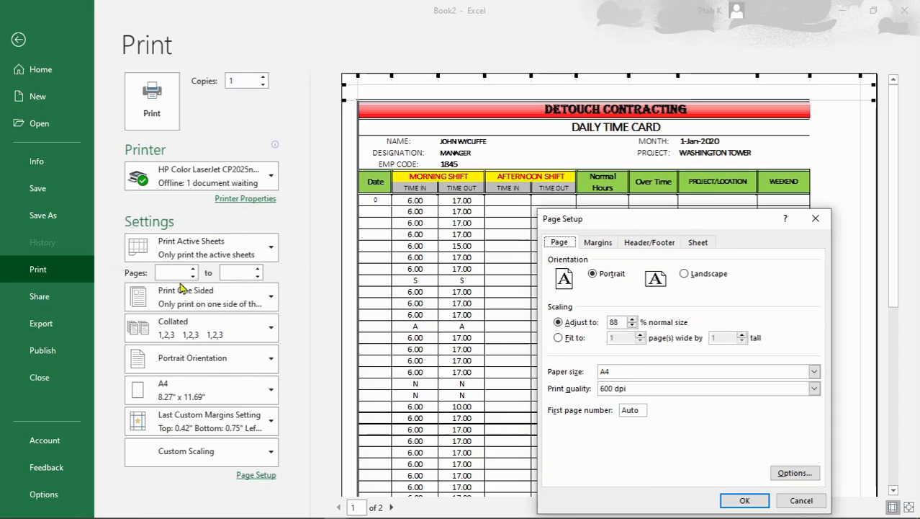
{"action": "left_click", "coordinate": [609, 243]}
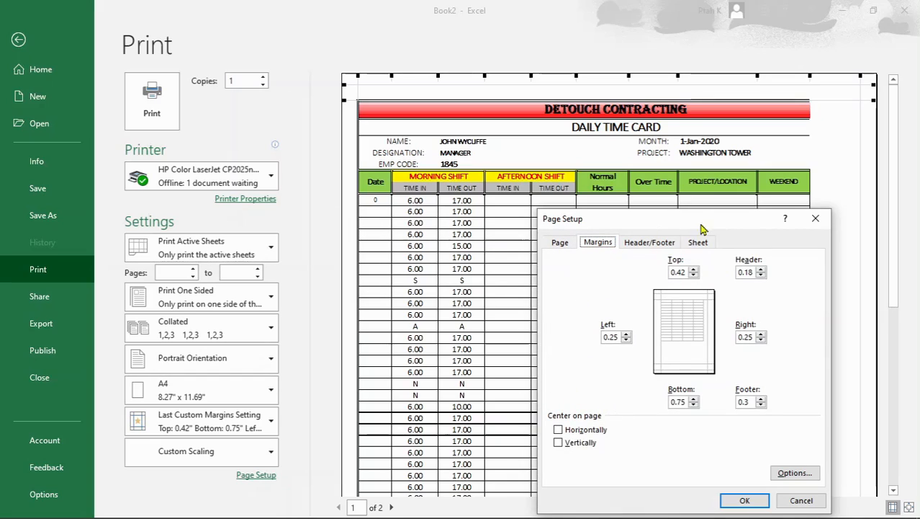
{"action": "left_click_drag", "start_coordinate": [741, 219], "coordinate": [658, 516]}
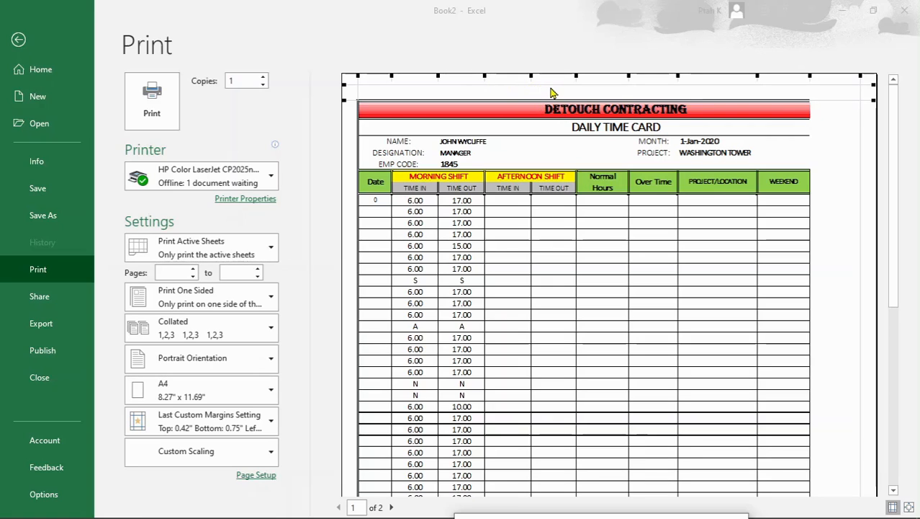
{"action": "left_click_drag", "start_coordinate": [645, 516], "coordinate": [213, 83]}
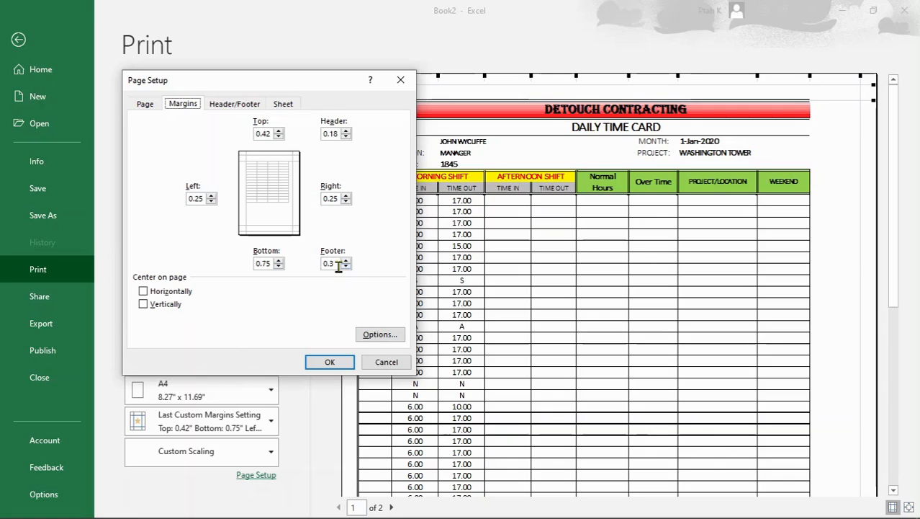
Step: Try the Page 1 preset as the page header and set the header back to none
{"action": "left_click", "coordinate": [243, 106]}
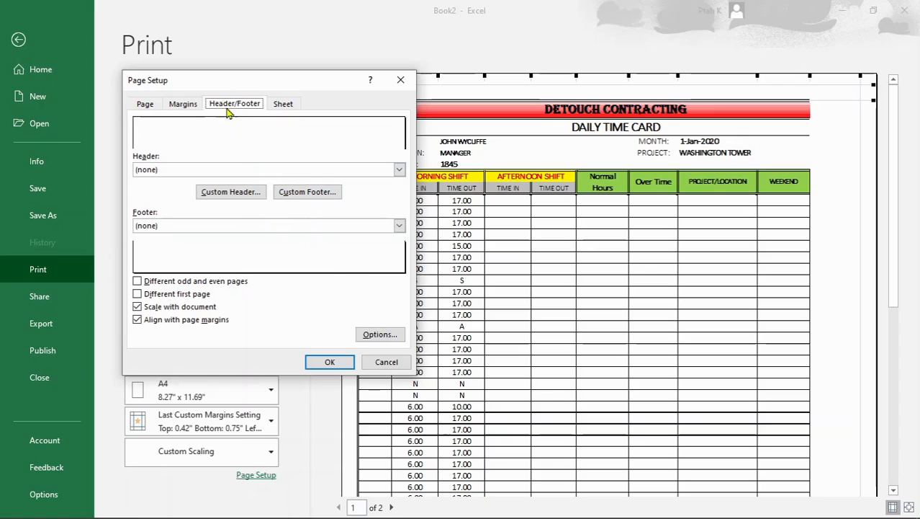
{"action": "left_click", "coordinate": [399, 170]}
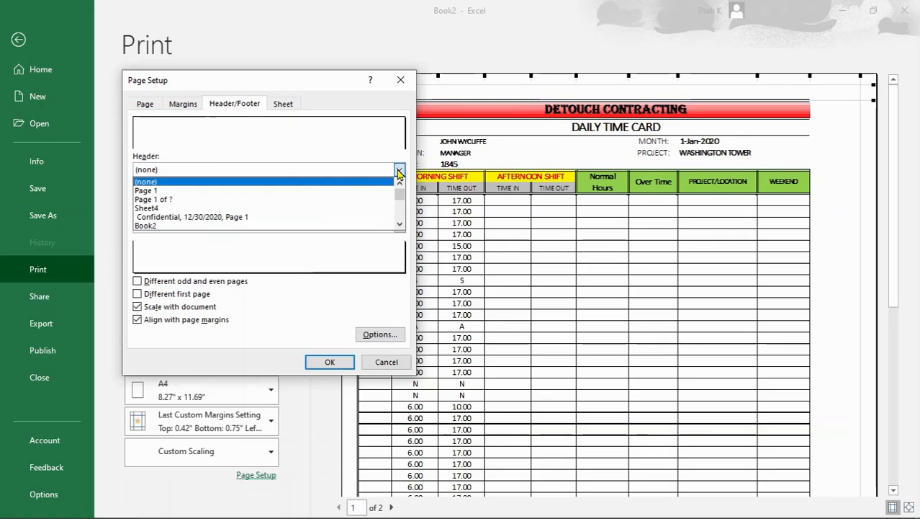
{"action": "left_click", "coordinate": [159, 191]}
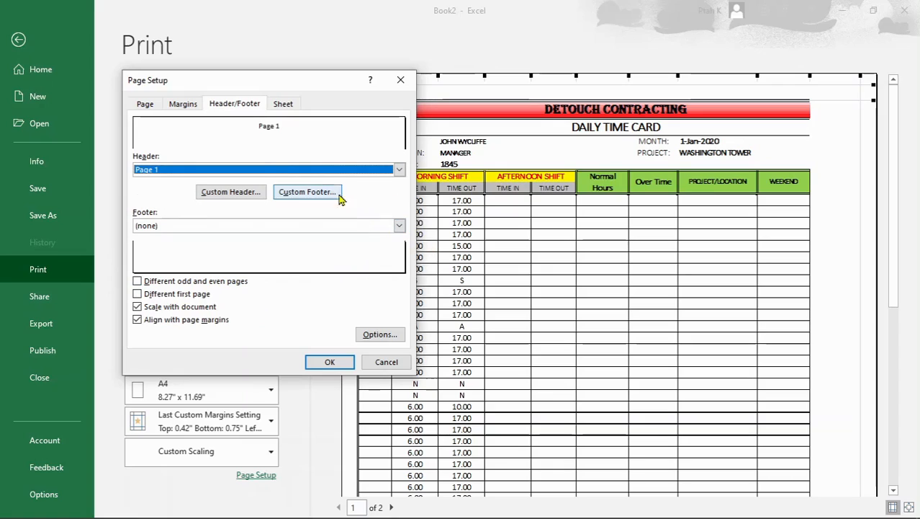
{"action": "left_click", "coordinate": [399, 171]}
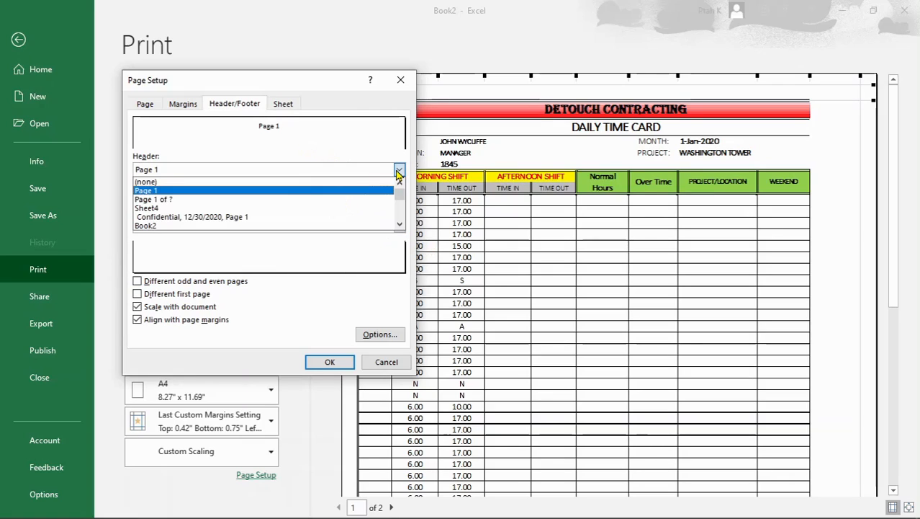
{"action": "left_click", "coordinate": [146, 181]}
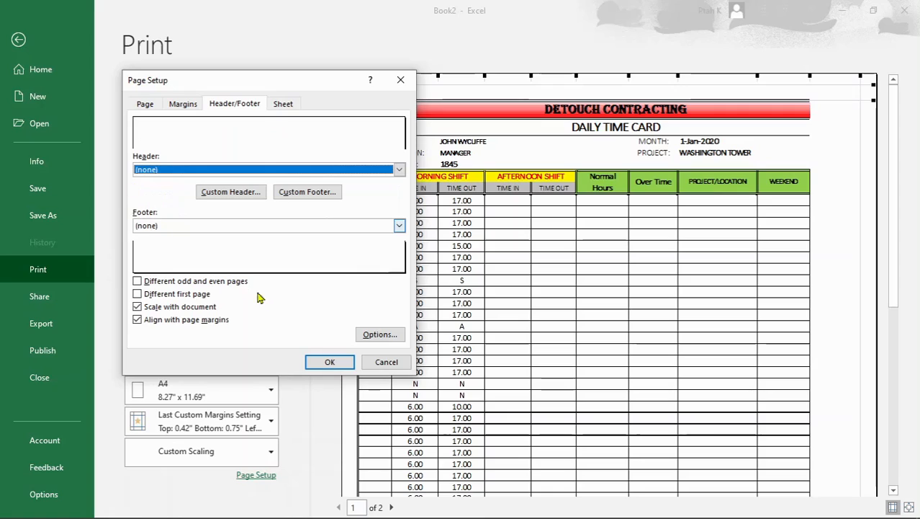
Step: Set the footer to Page 1, check the sheet print settings and apply the page setup
{"action": "left_click", "coordinate": [399, 226]}
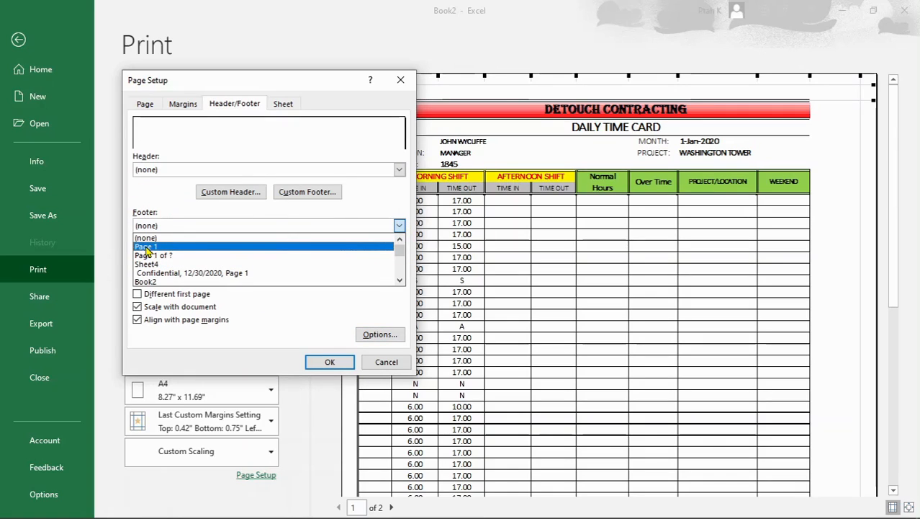
{"action": "left_click", "coordinate": [146, 247]}
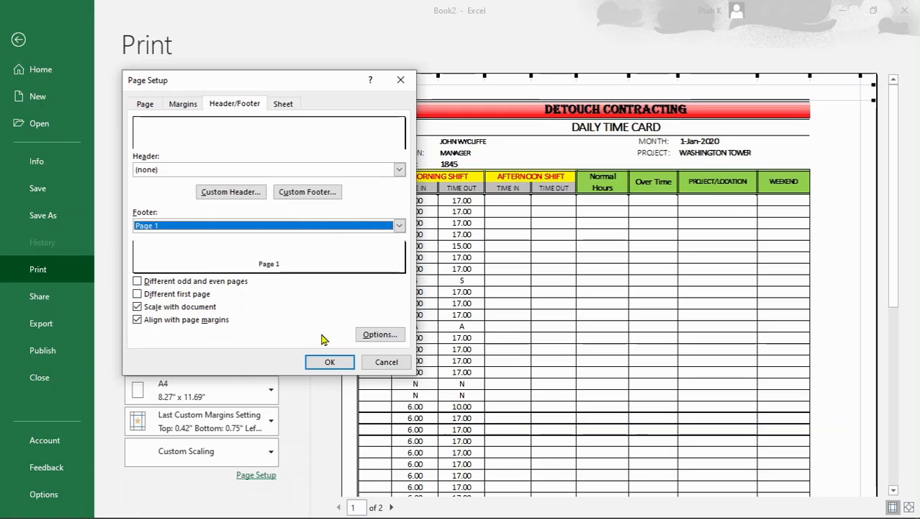
{"action": "left_click", "coordinate": [282, 105]}
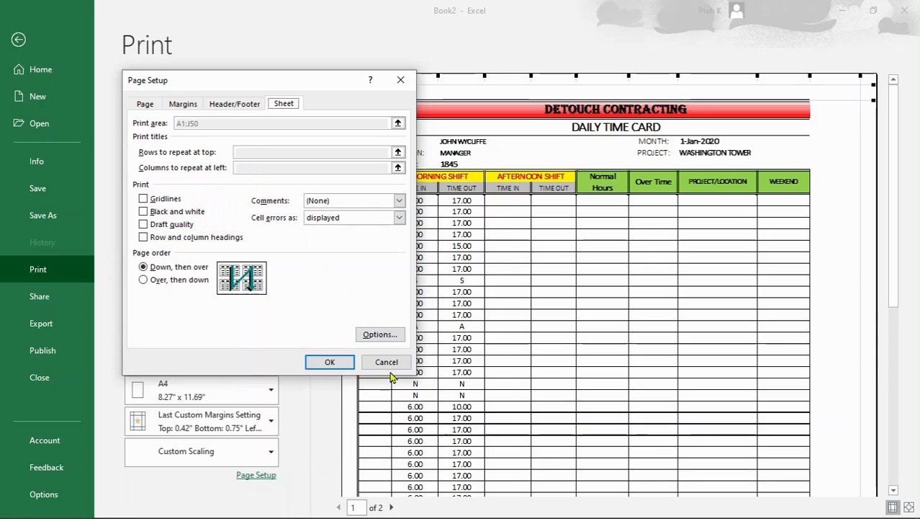
{"action": "left_click", "coordinate": [340, 364]}
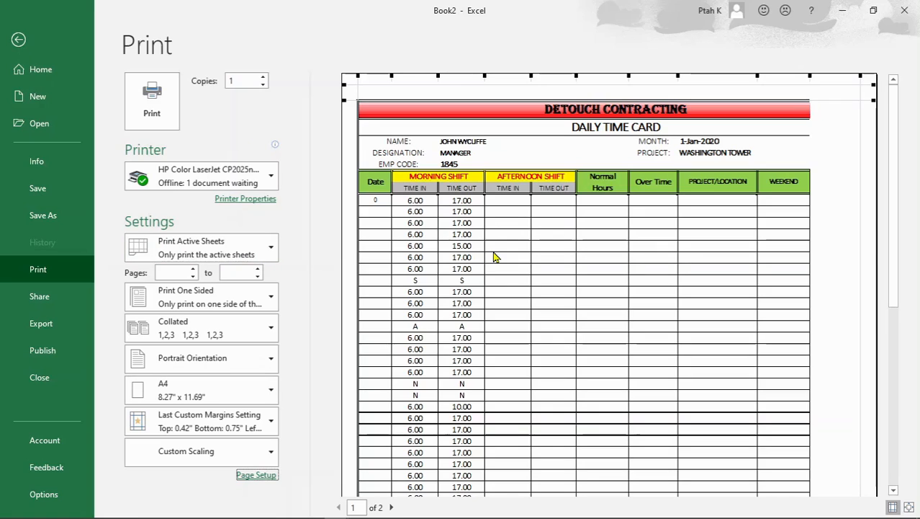
Step: Open the printer's properties and review the advanced, shortcut, paper and quality, effects, finishing and services settings
{"action": "left_click", "coordinate": [248, 198]}
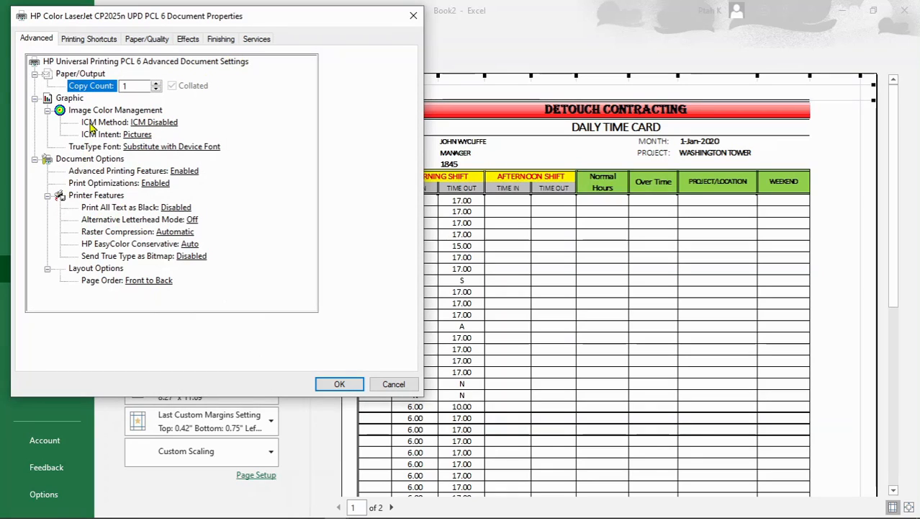
{"action": "left_click", "coordinate": [82, 40]}
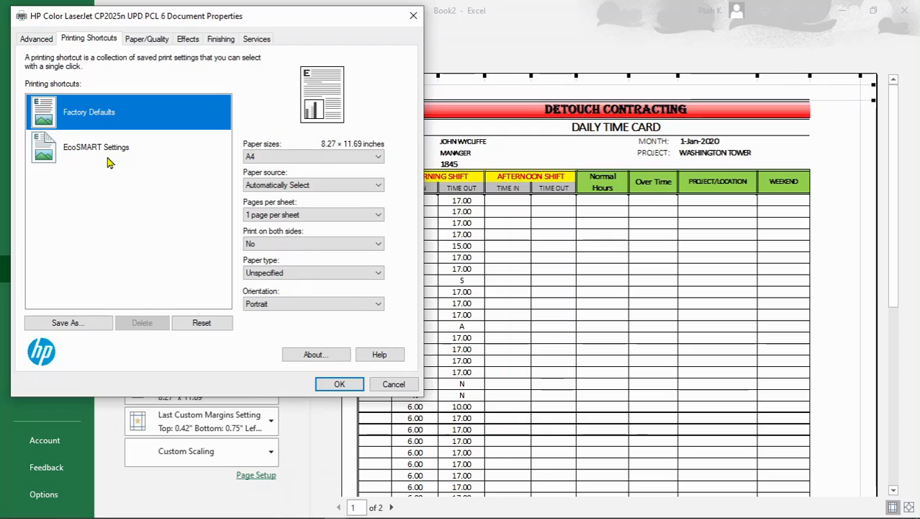
{"action": "left_click", "coordinate": [144, 42]}
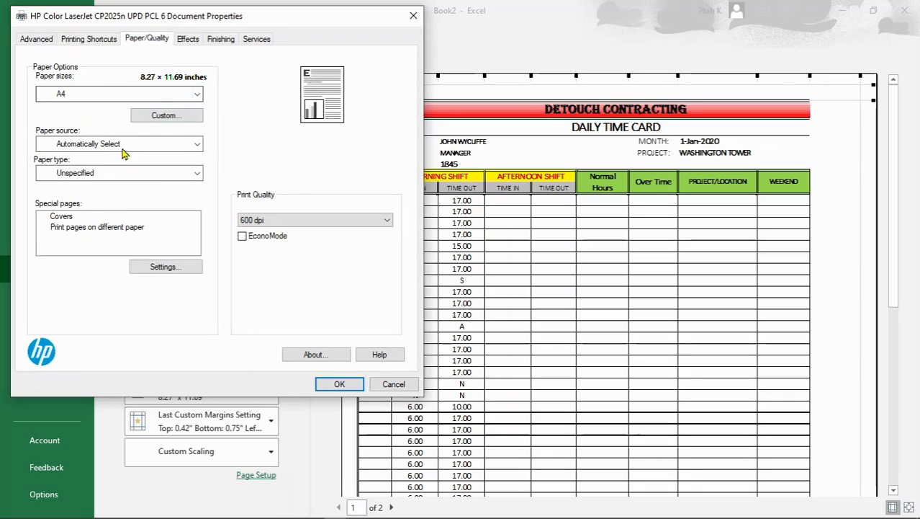
{"action": "left_click", "coordinate": [201, 43]}
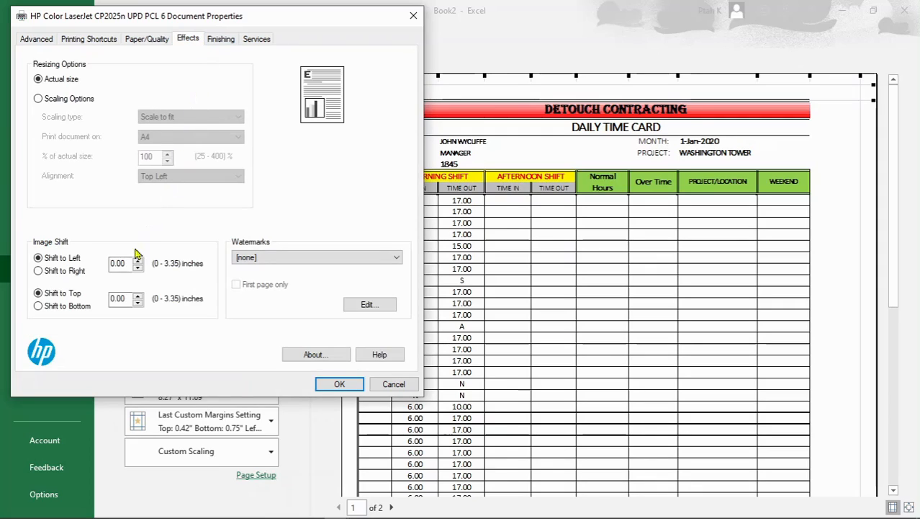
{"action": "left_click", "coordinate": [224, 43]}
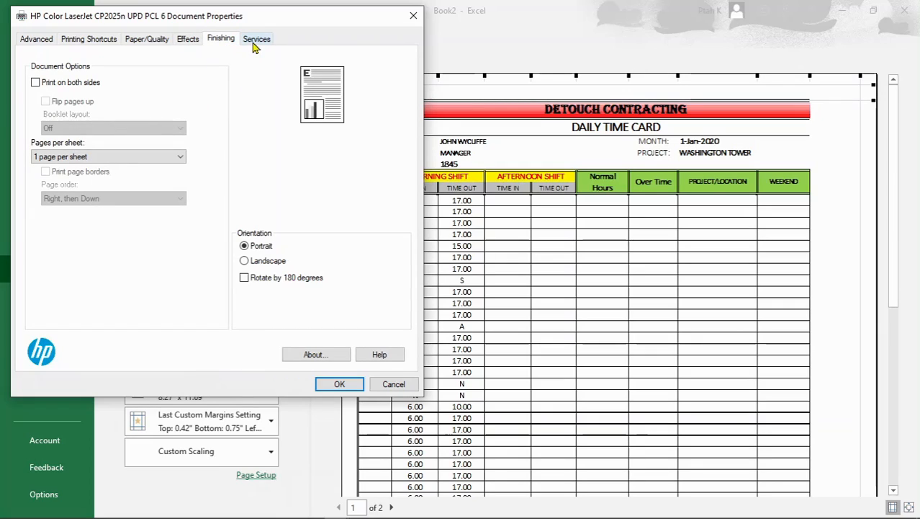
{"action": "left_click", "coordinate": [255, 40]}
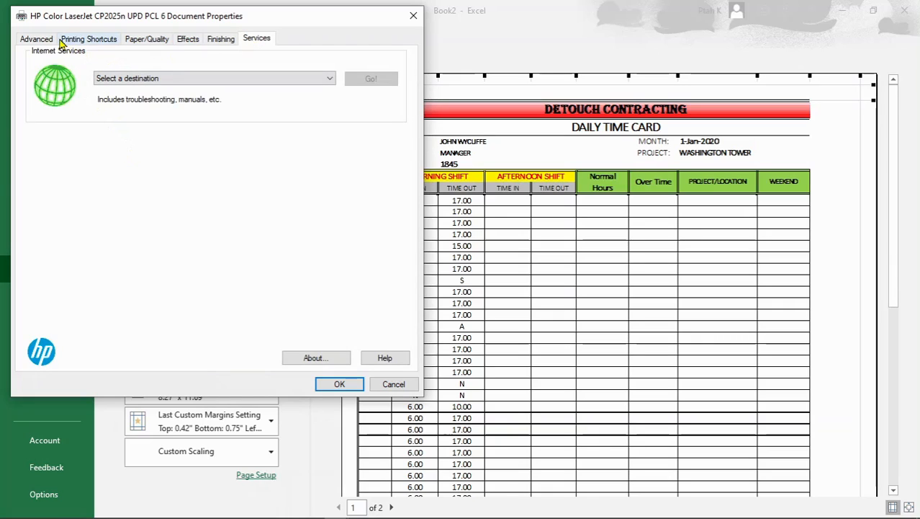
{"action": "left_click", "coordinate": [37, 39]}
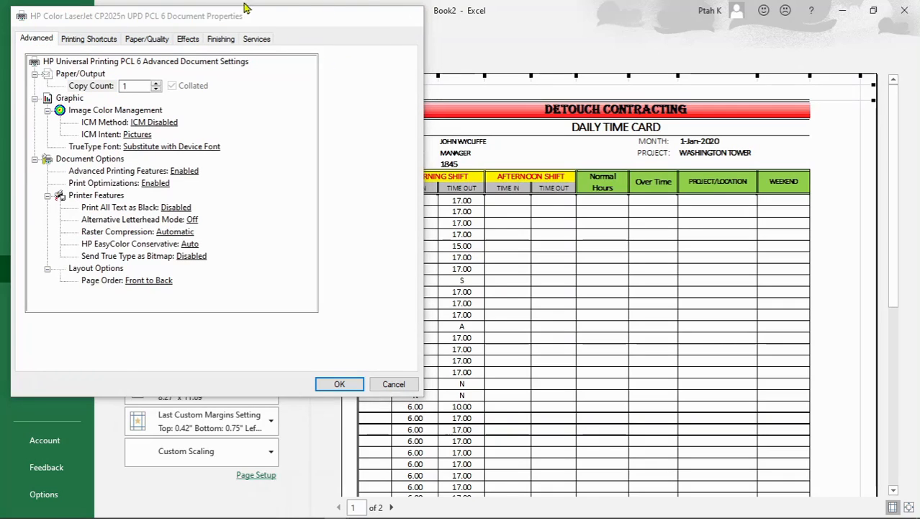
Step: Leave the printer properties, return to the top of the time card and review its page orientation options
{"action": "left_click", "coordinate": [23, 39]}
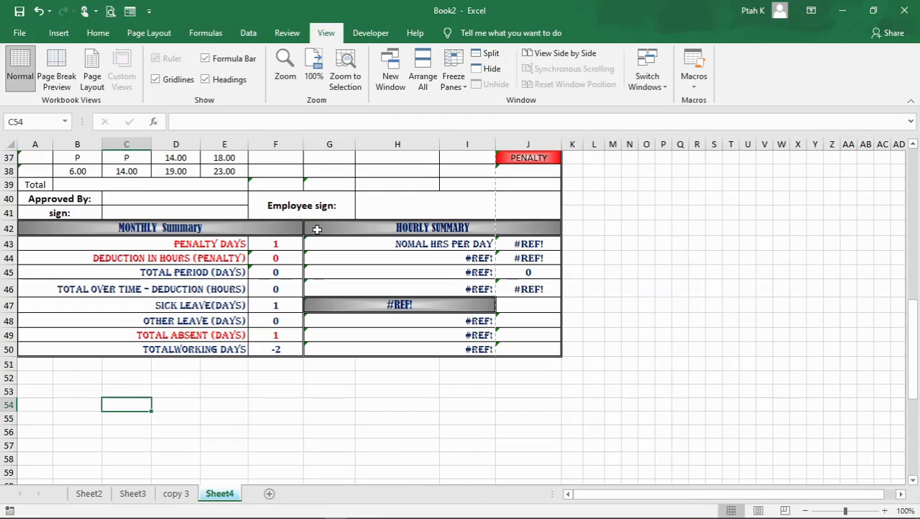
{"action": "left_click", "coordinate": [417, 257]}
{"action": "scroll", "coordinate": [229, 252], "scroll_direction": "up", "scroll_amount": 3}
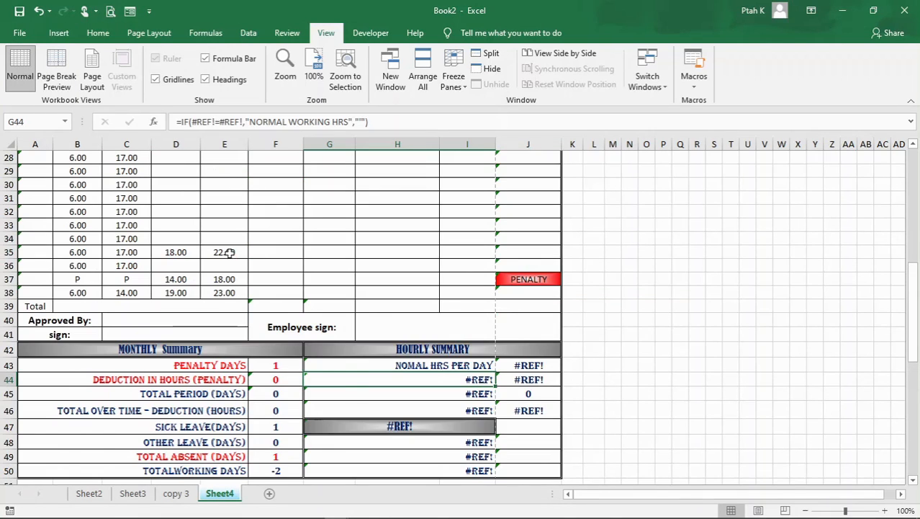
{"action": "scroll", "coordinate": [229, 252], "scroll_direction": "up", "scroll_amount": 4}
{"action": "left_click", "coordinate": [148, 32]}
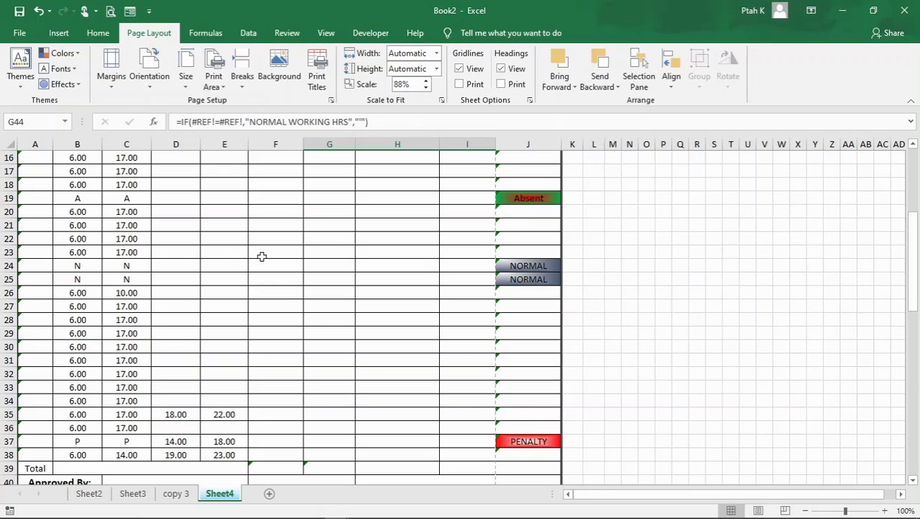
{"action": "left_click", "coordinate": [146, 89]}
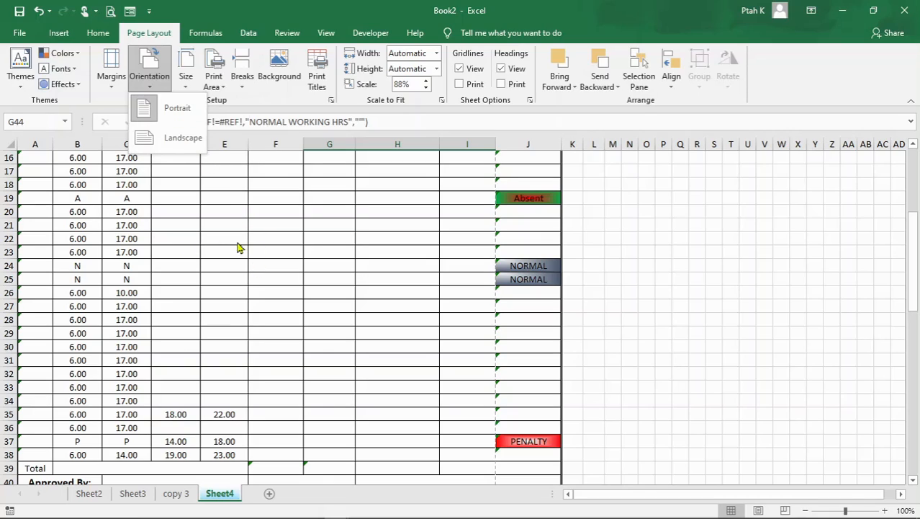
{"action": "left_click", "coordinate": [214, 244]}
{"action": "left_click", "coordinate": [151, 90]}
{"action": "scroll", "coordinate": [310, 288], "scroll_direction": "up", "scroll_amount": 5}
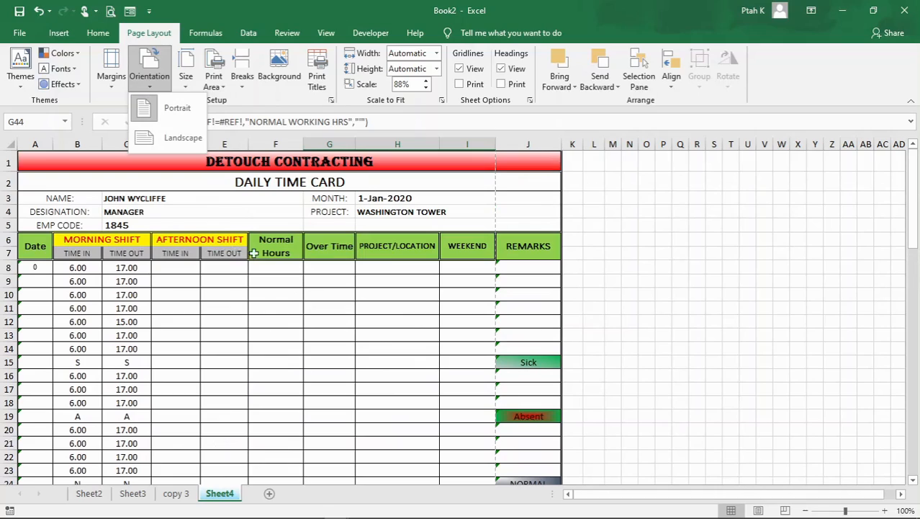
{"action": "left_click_drag", "start_coordinate": [335, 311], "coordinate": [336, 322]}
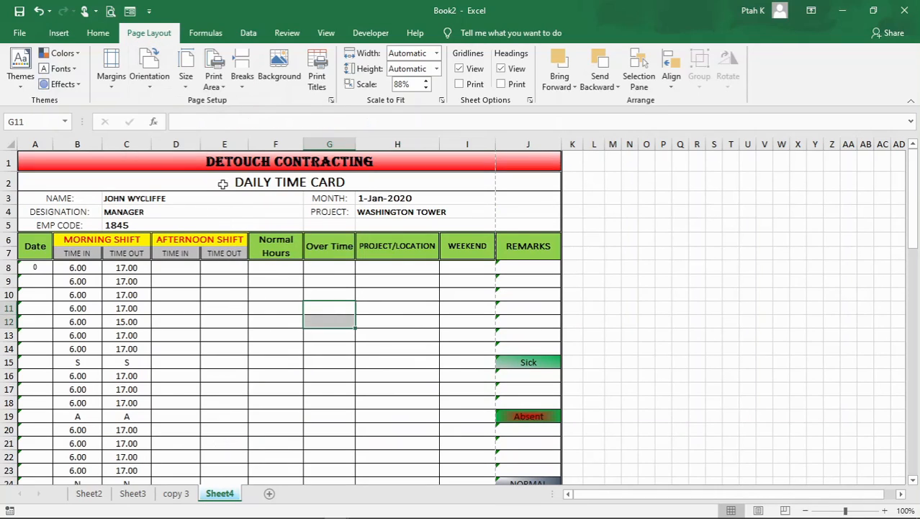
Step: Review the available paper sizes and examine the time card in the print preview
{"action": "left_click", "coordinate": [185, 88]}
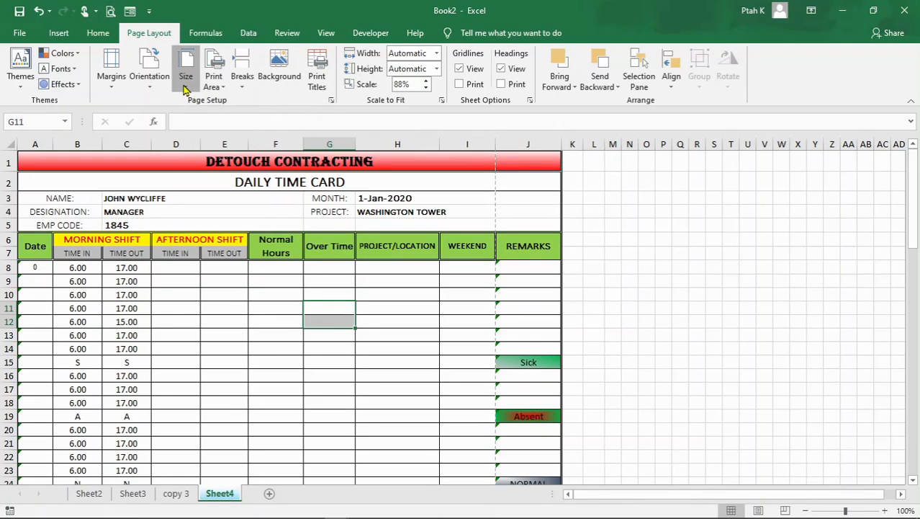
{"action": "left_click", "coordinate": [185, 88]}
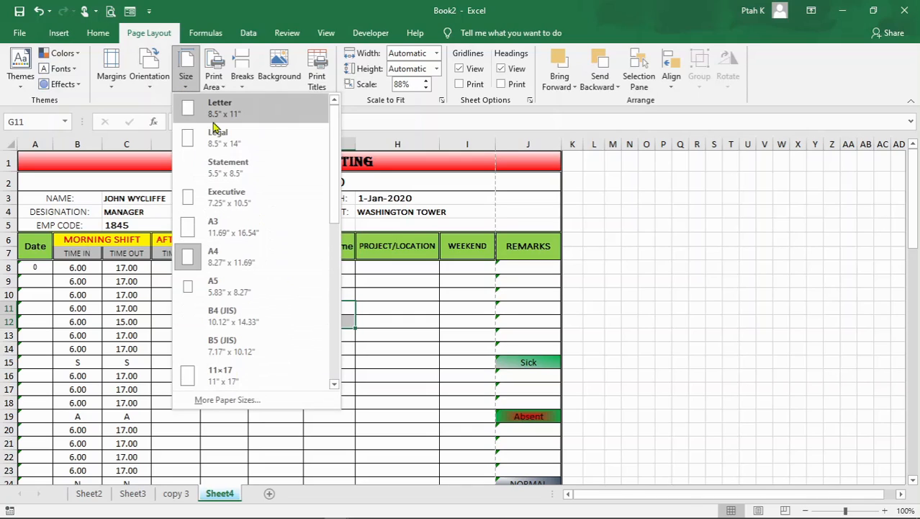
{"action": "left_click", "coordinate": [405, 338]}
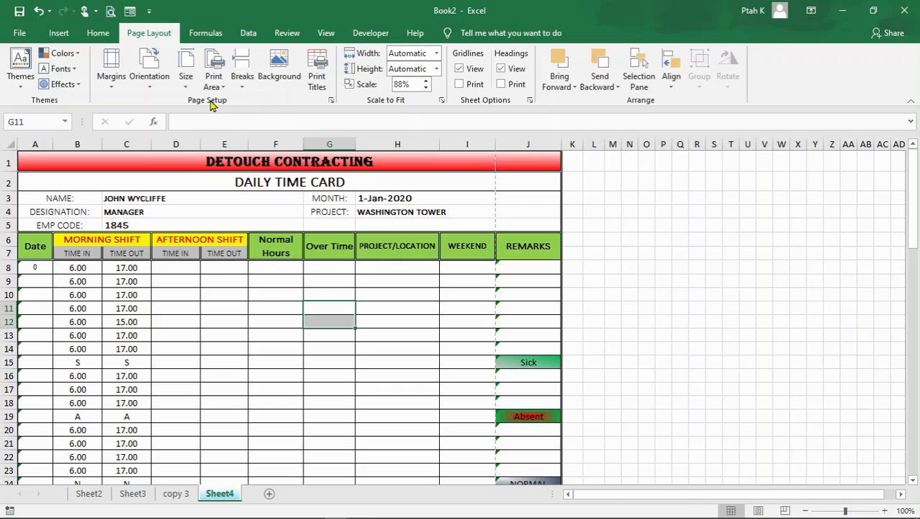
{"action": "left_click", "coordinate": [21, 33]}
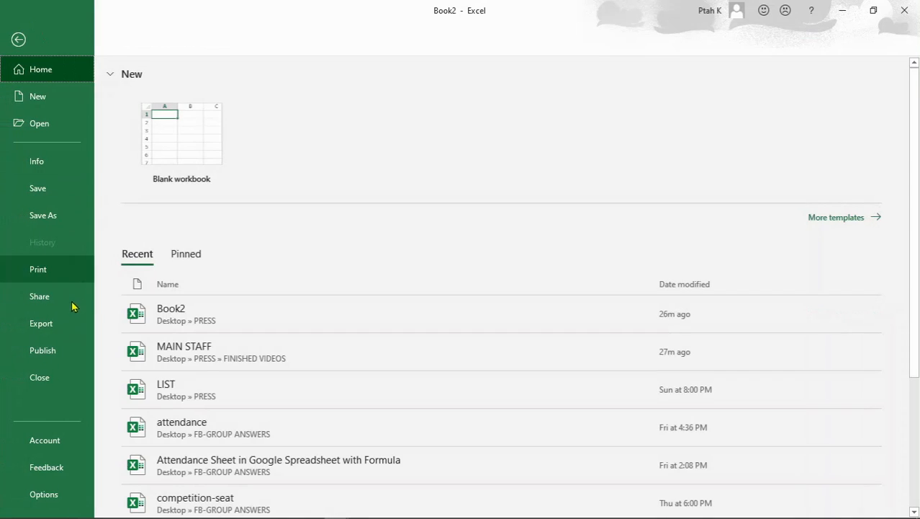
{"action": "left_click", "coordinate": [42, 274]}
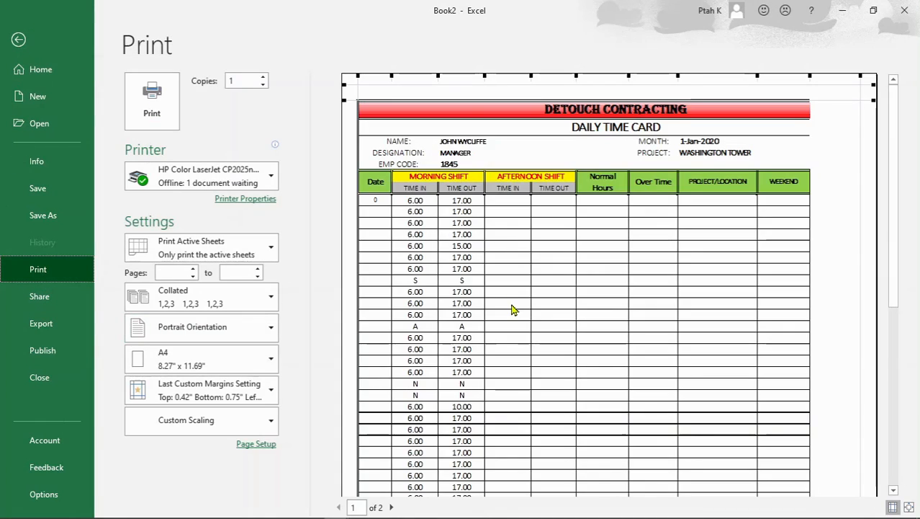
{"action": "left_click", "coordinate": [42, 36]}
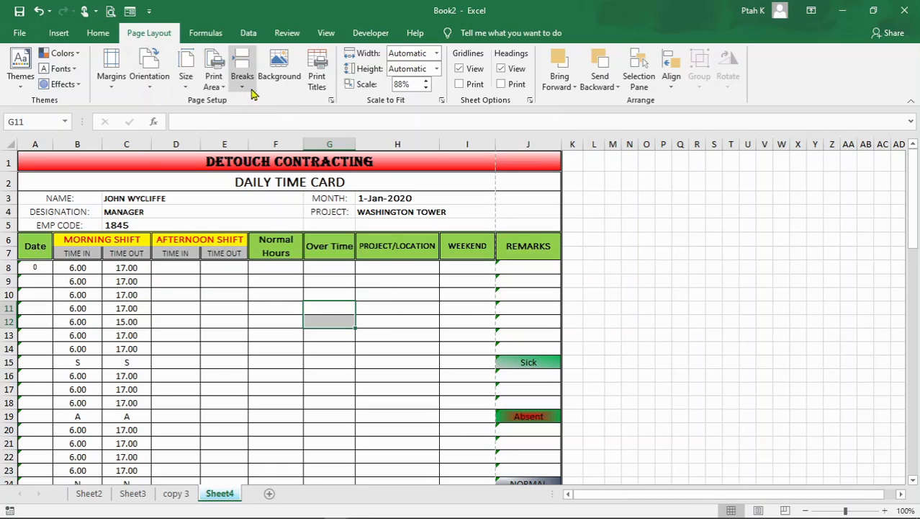
Step: Look over the time card's rows and review the page break options
{"action": "left_click", "coordinate": [288, 335]}
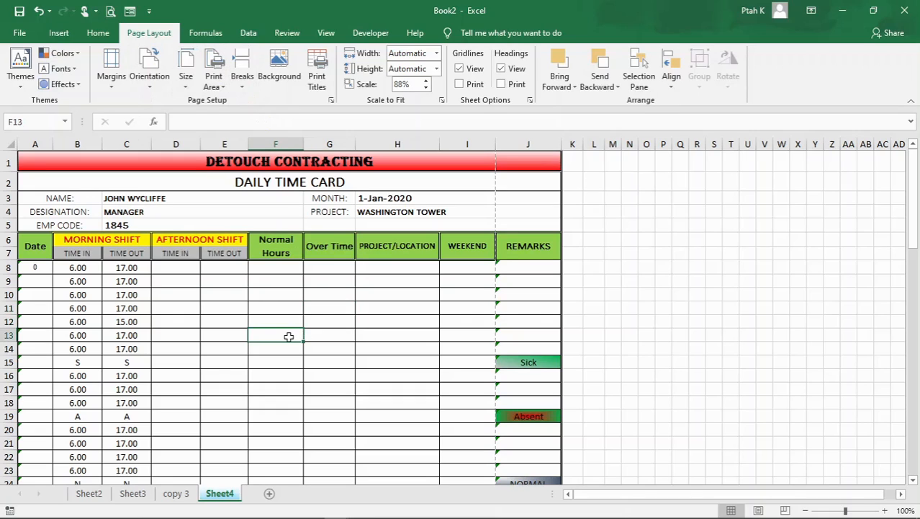
{"action": "left_click", "coordinate": [242, 265]}
{"action": "scroll", "coordinate": [229, 343], "scroll_direction": "down", "scroll_amount": 6}
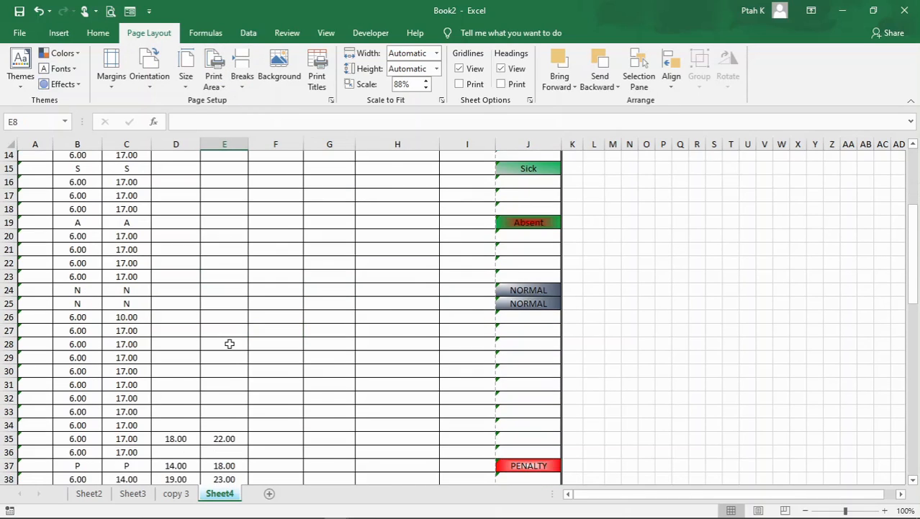
{"action": "scroll", "coordinate": [288, 325], "scroll_direction": "up", "scroll_amount": 5}
{"action": "scroll", "coordinate": [308, 325], "scroll_direction": "up", "scroll_amount": 1}
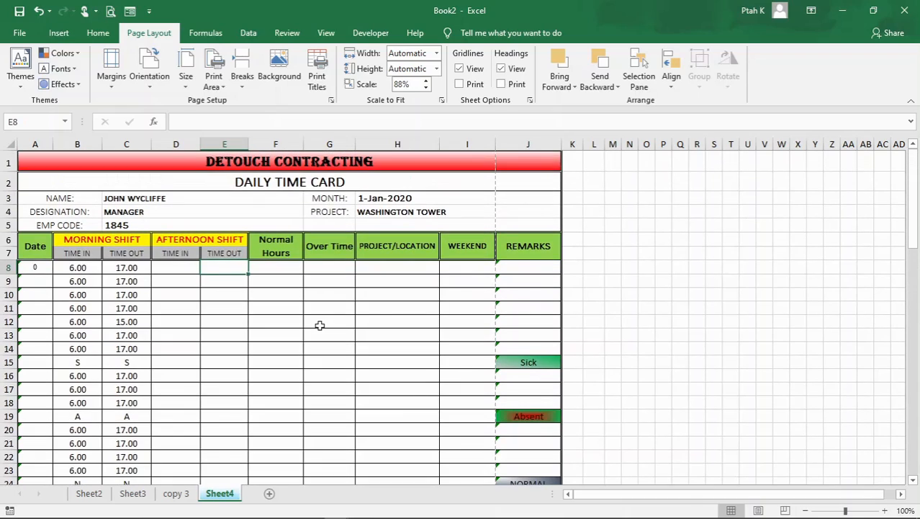
{"action": "left_click", "coordinate": [243, 88]}
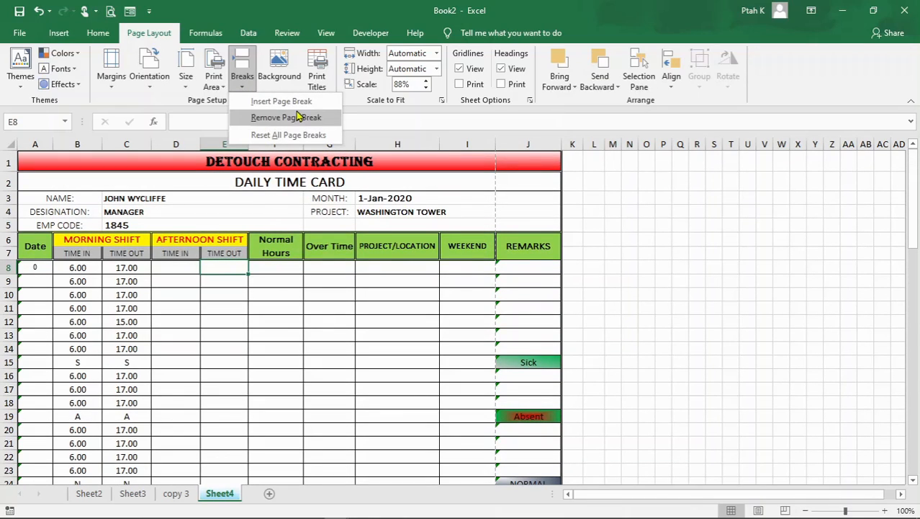
{"action": "left_click", "coordinate": [306, 366]}
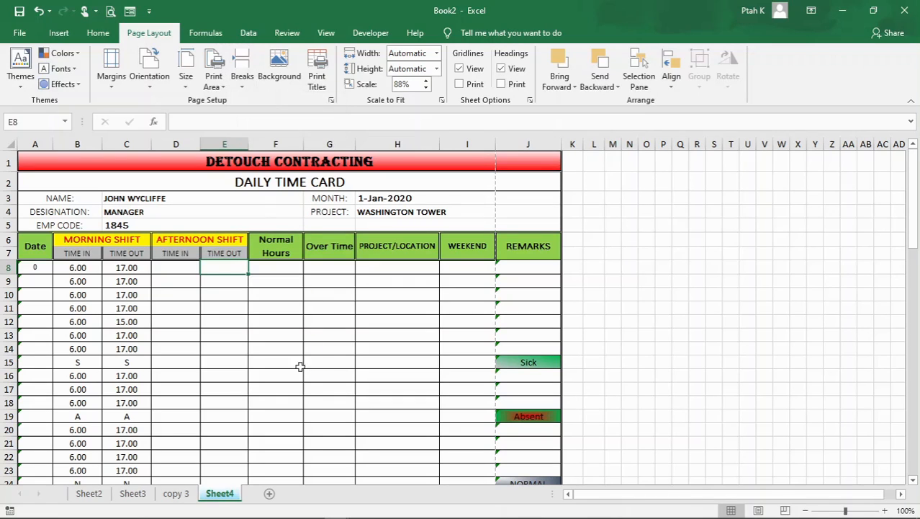
Step: Reset all page breaks on the time card sheet
{"action": "scroll", "coordinate": [200, 293], "scroll_direction": "down", "scroll_amount": 3}
{"action": "scroll", "coordinate": [200, 293], "scroll_direction": "down", "scroll_amount": 3}
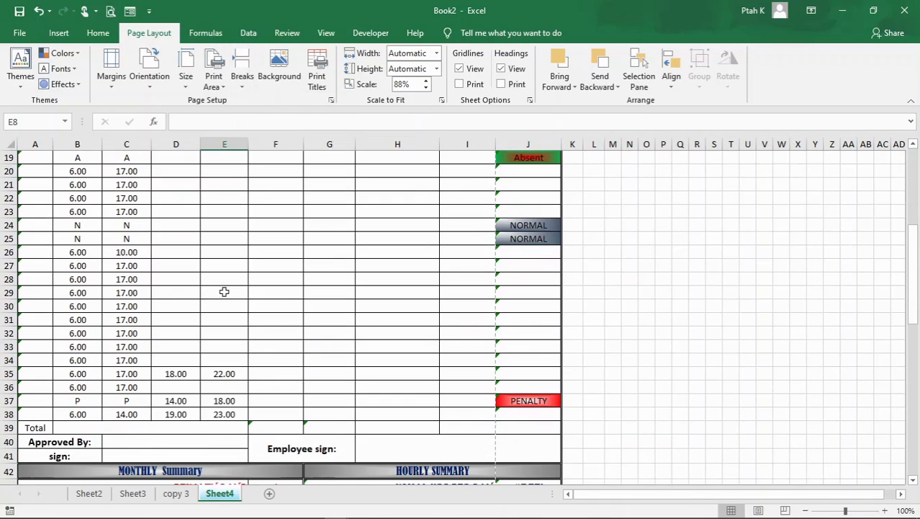
{"action": "scroll", "coordinate": [277, 301], "scroll_direction": "up", "scroll_amount": 1}
{"action": "scroll", "coordinate": [277, 301], "scroll_direction": "up", "scroll_amount": 2}
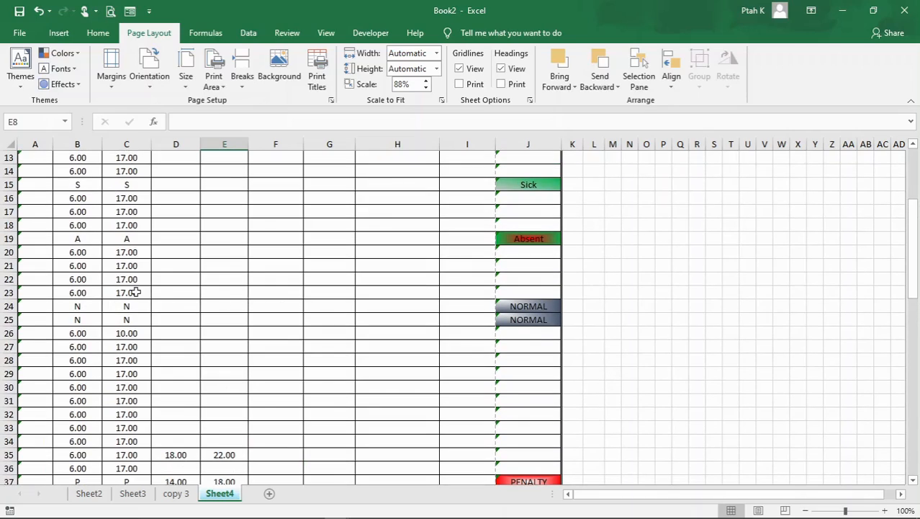
{"action": "left_click", "coordinate": [87, 279]}
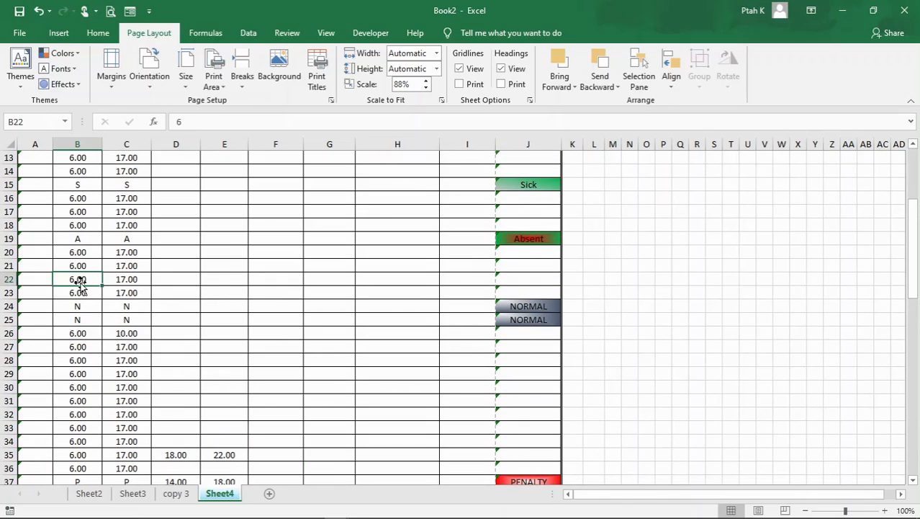
{"action": "left_click", "coordinate": [6, 279]}
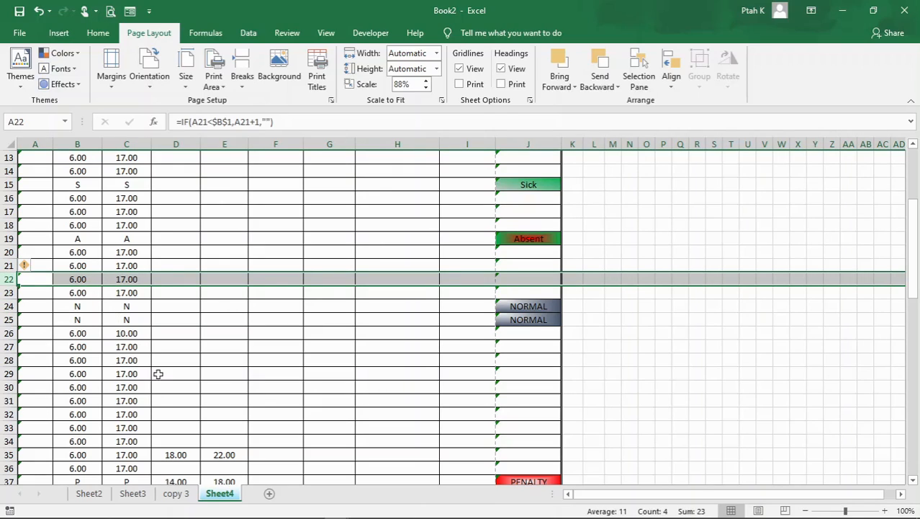
{"action": "left_click", "coordinate": [270, 266]}
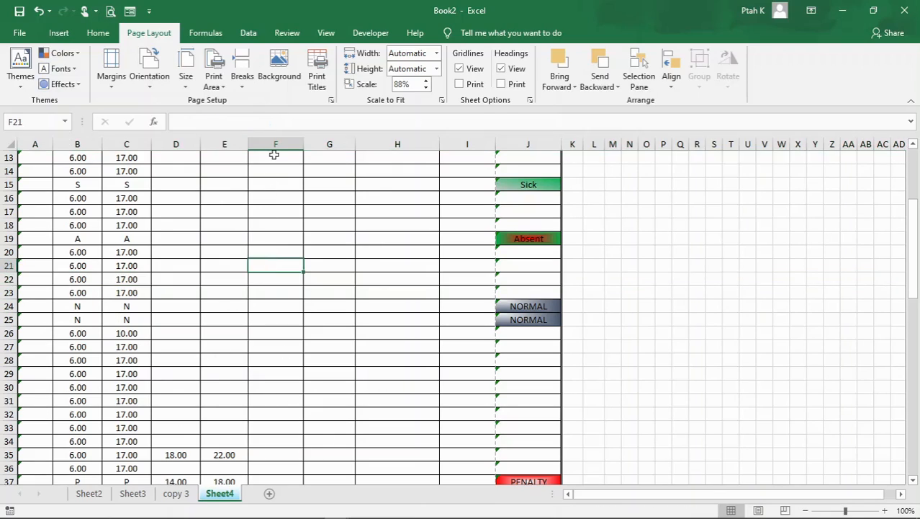
{"action": "left_click", "coordinate": [243, 89]}
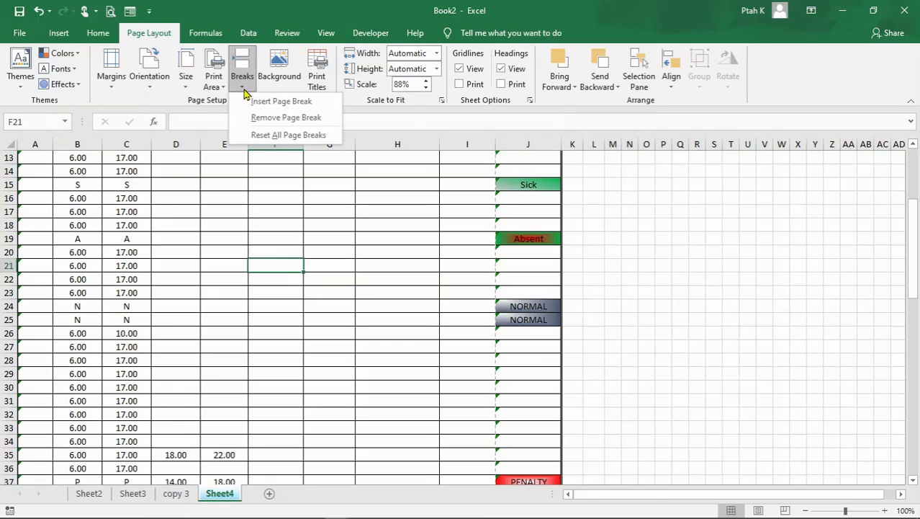
{"action": "left_click", "coordinate": [291, 134]}
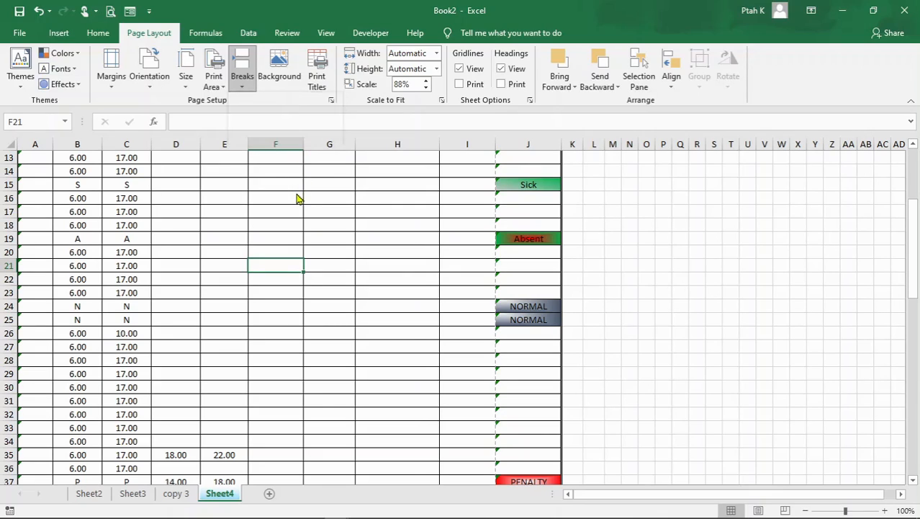
Step: Try to add a background picture to the time card sheet
{"action": "left_click", "coordinate": [279, 72]}
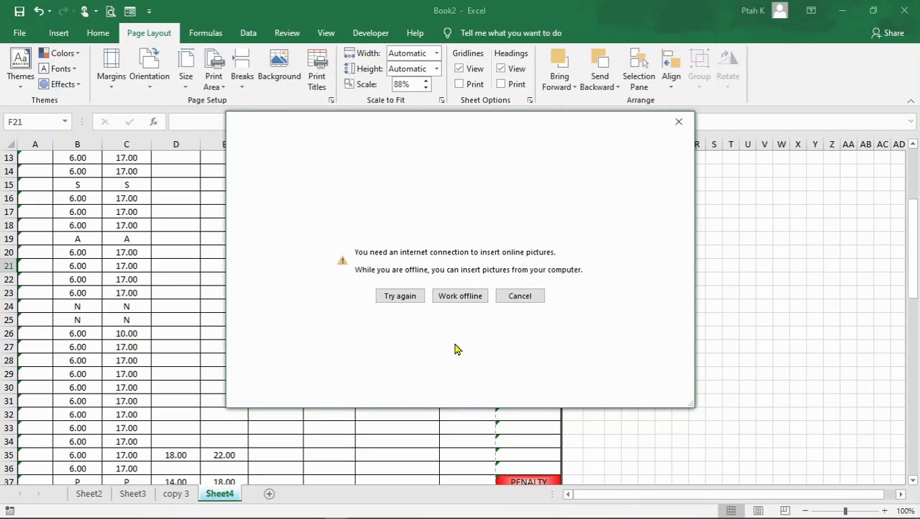
{"action": "left_click", "coordinate": [679, 129]}
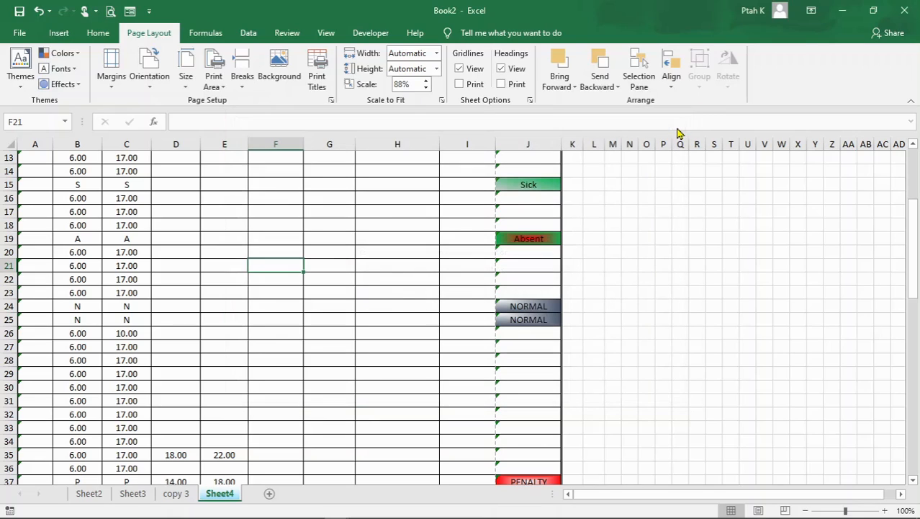
{"action": "left_click", "coordinate": [278, 72]}
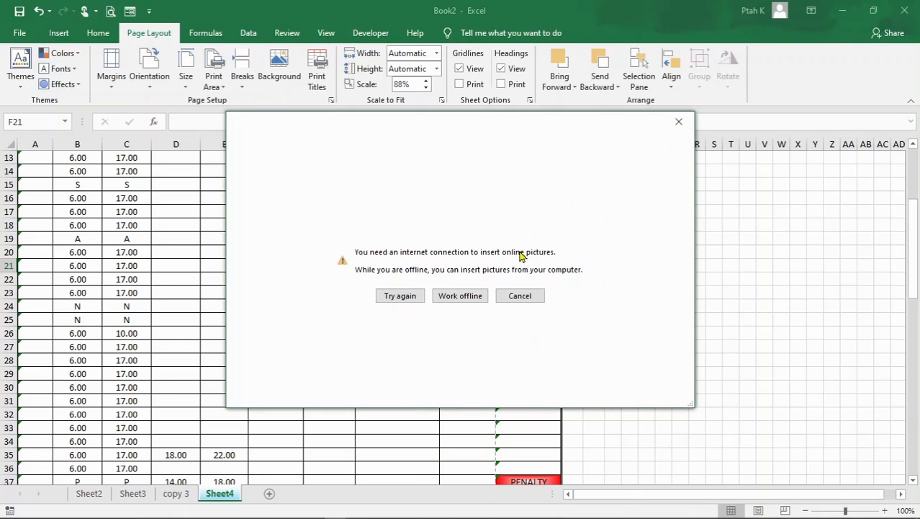
{"action": "left_click", "coordinate": [679, 121]}
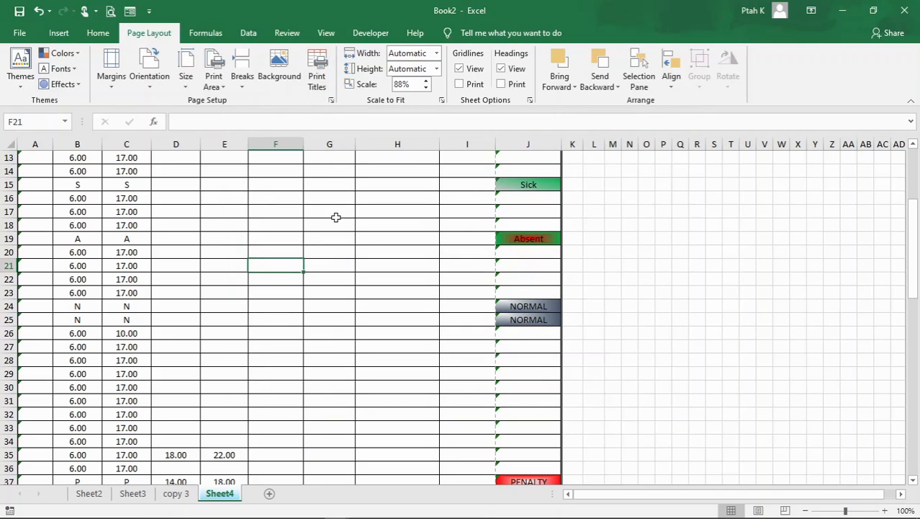
{"action": "scroll", "coordinate": [335, 216], "scroll_direction": "up", "scroll_amount": 4}
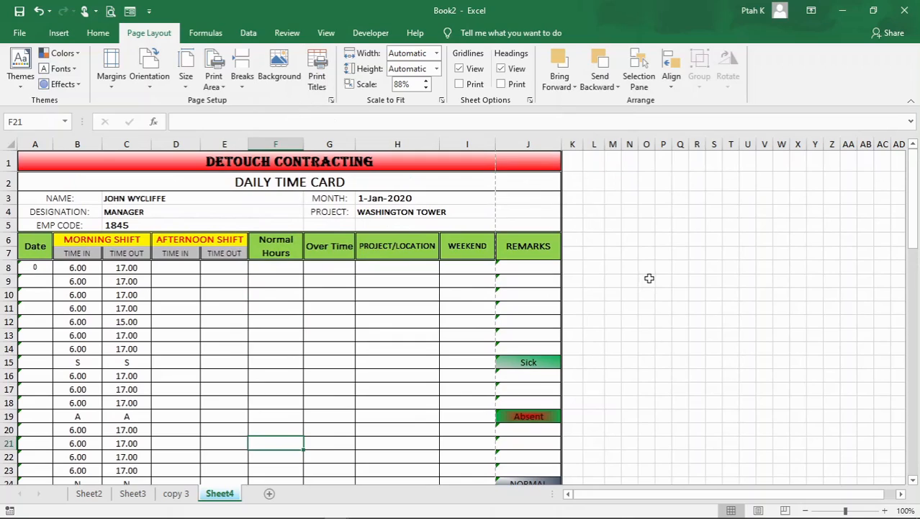
{"action": "left_click", "coordinate": [649, 278]}
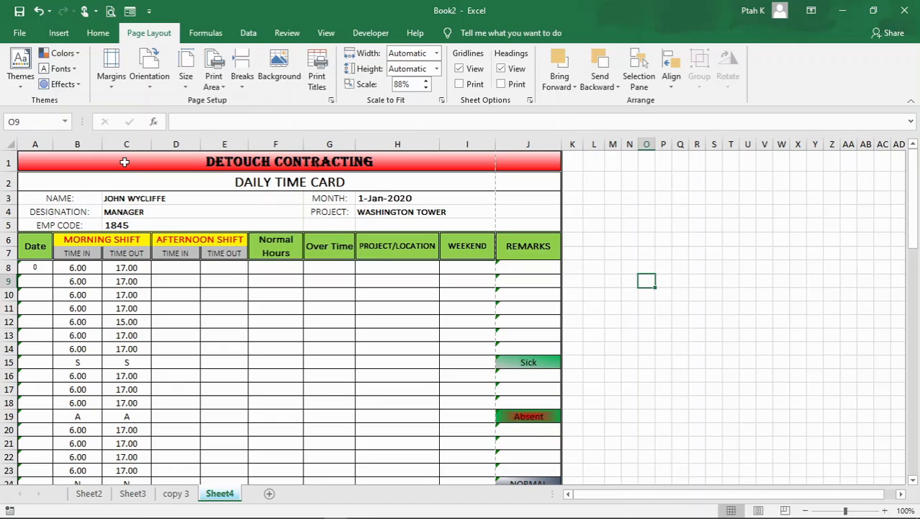
{"action": "left_click", "coordinate": [205, 347]}
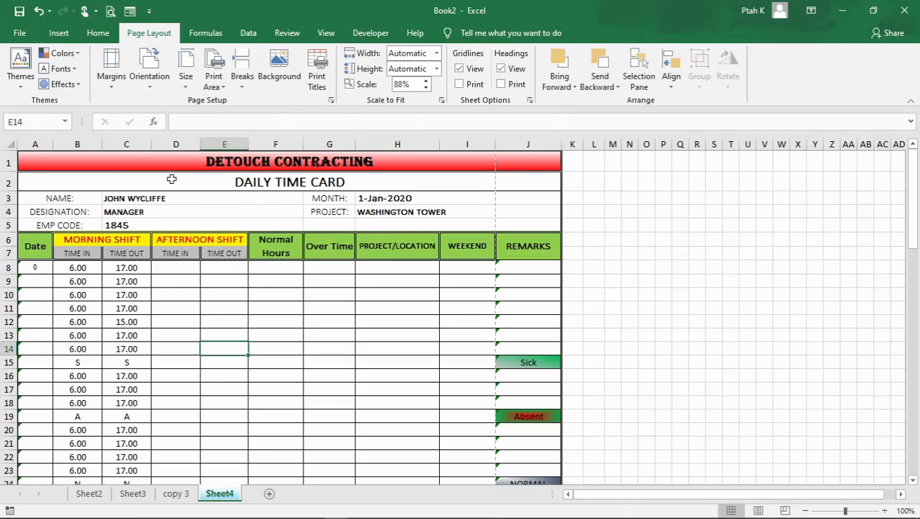
{"action": "left_click", "coordinate": [612, 280]}
{"action": "scroll", "coordinate": [250, 284], "scroll_direction": "down", "scroll_amount": 4}
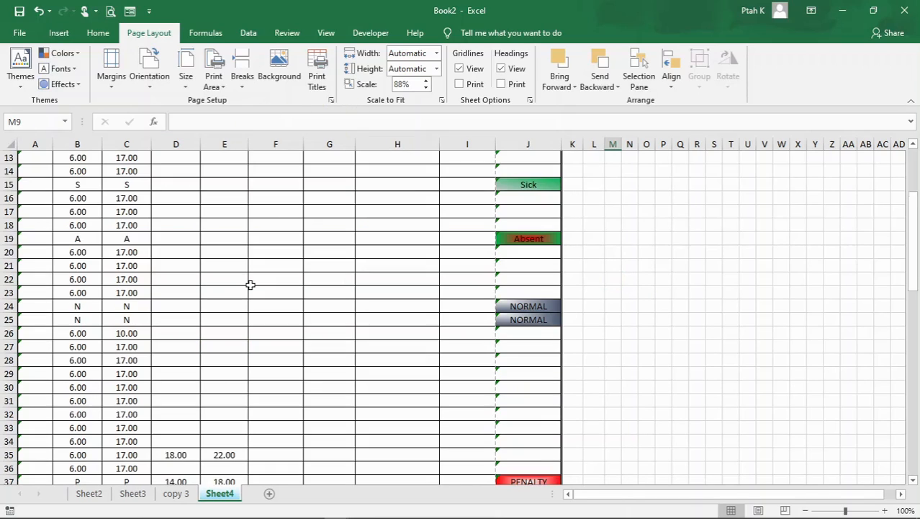
{"action": "scroll", "coordinate": [249, 285], "scroll_direction": "down", "scroll_amount": 3}
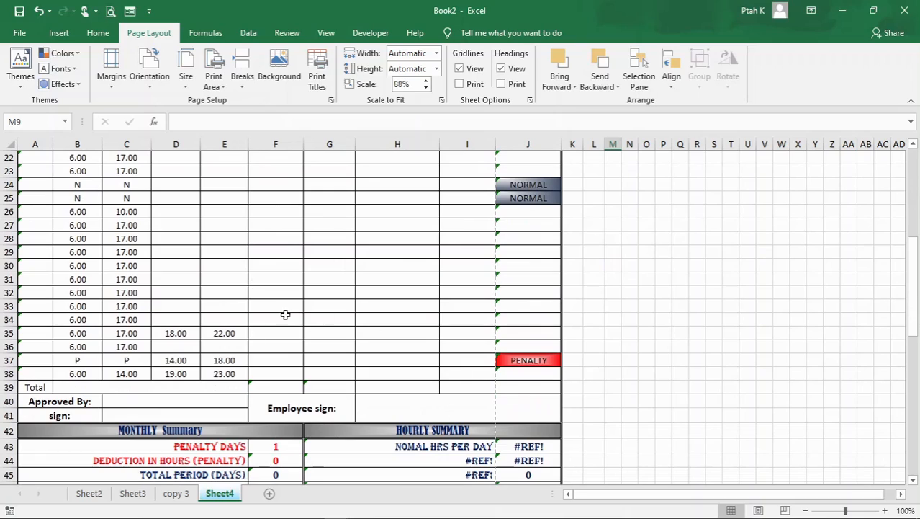
{"action": "scroll", "coordinate": [372, 360], "scroll_direction": "up", "scroll_amount": 7}
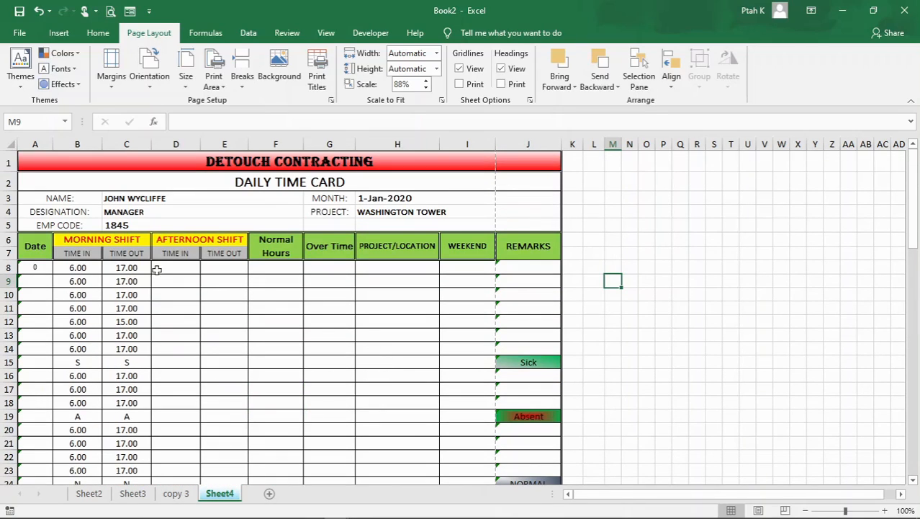
{"action": "left_click", "coordinate": [218, 334]}
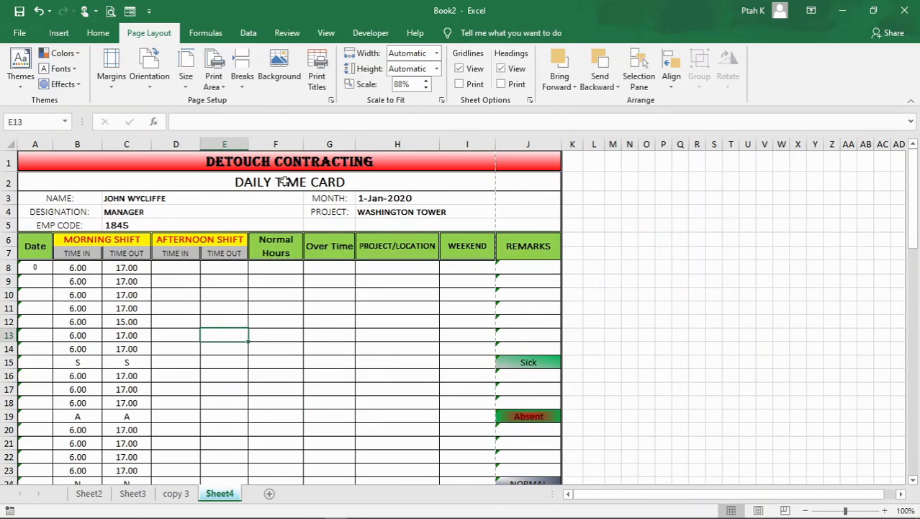
Step: Review the print title settings and the other page setup options for the time card without changing them
{"action": "left_click", "coordinate": [85, 282]}
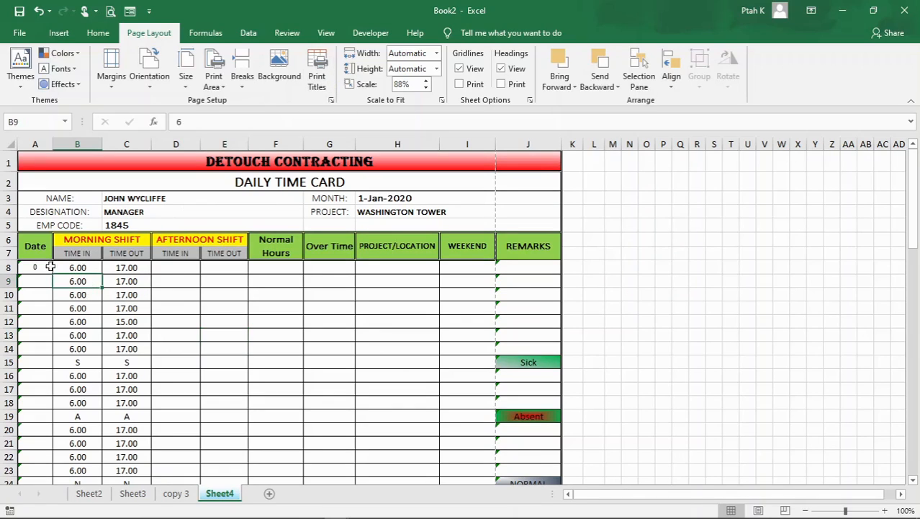
{"action": "left_click", "coordinate": [42, 250]}
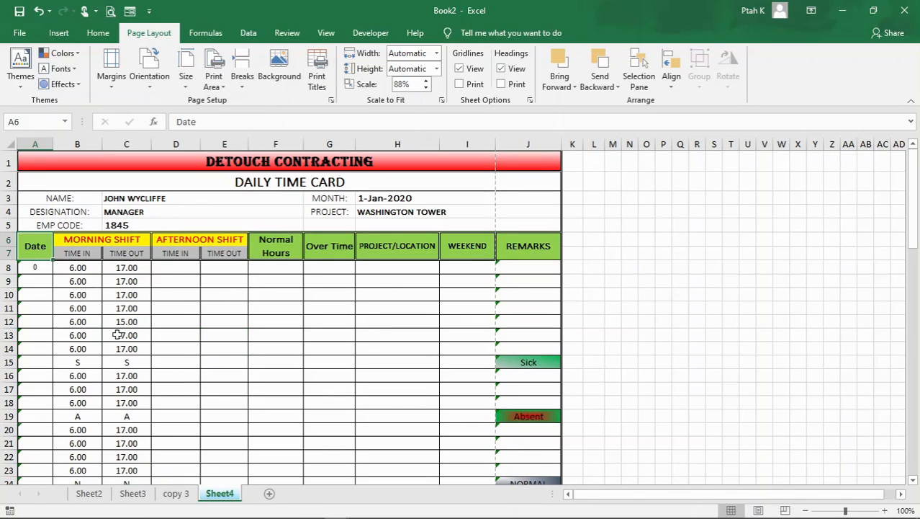
{"action": "left_click", "coordinate": [320, 76]}
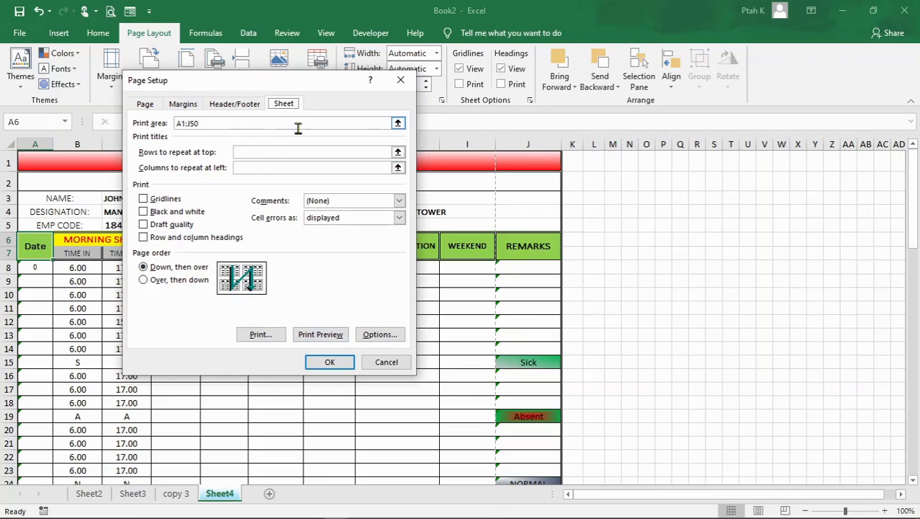
{"action": "left_click", "coordinate": [252, 153]}
{"action": "left_click", "coordinate": [360, 121]}
{"action": "left_click", "coordinate": [252, 106]}
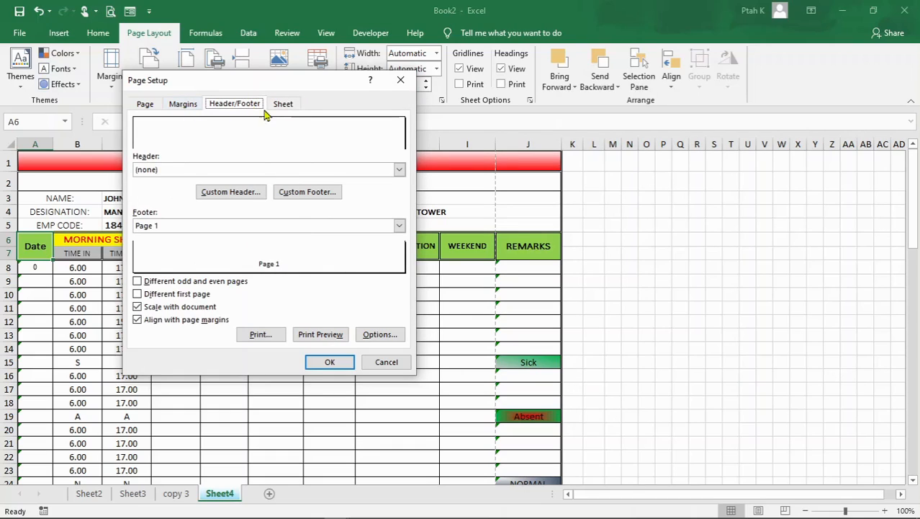
{"action": "left_click", "coordinate": [153, 105]}
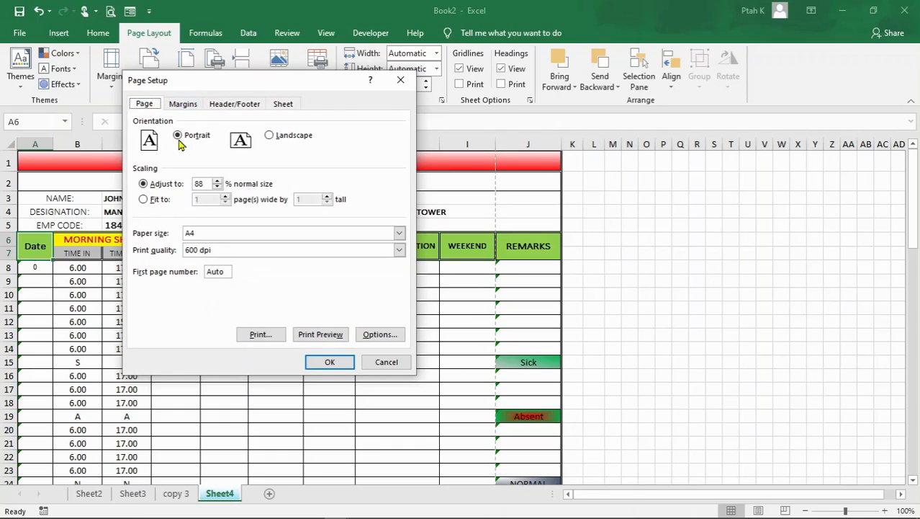
{"action": "left_click", "coordinate": [198, 108]}
{"action": "left_click", "coordinate": [219, 108]}
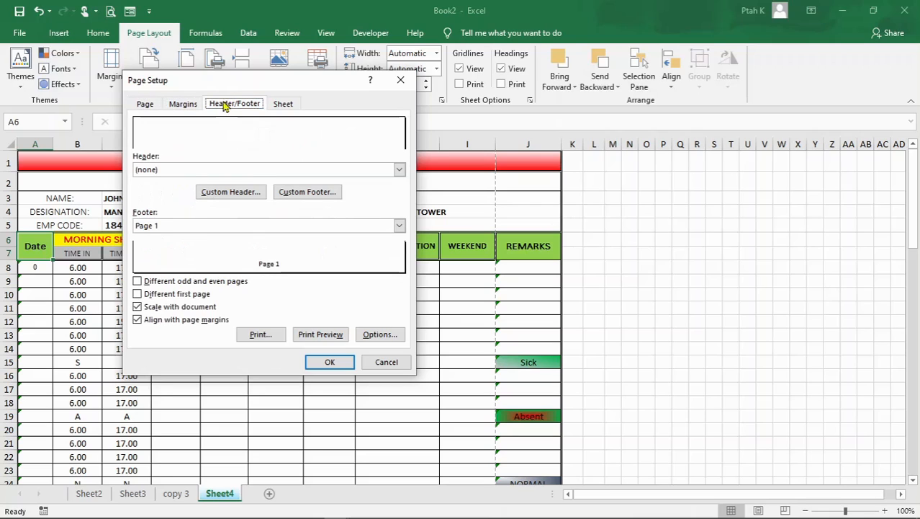
{"action": "left_click", "coordinate": [286, 105]}
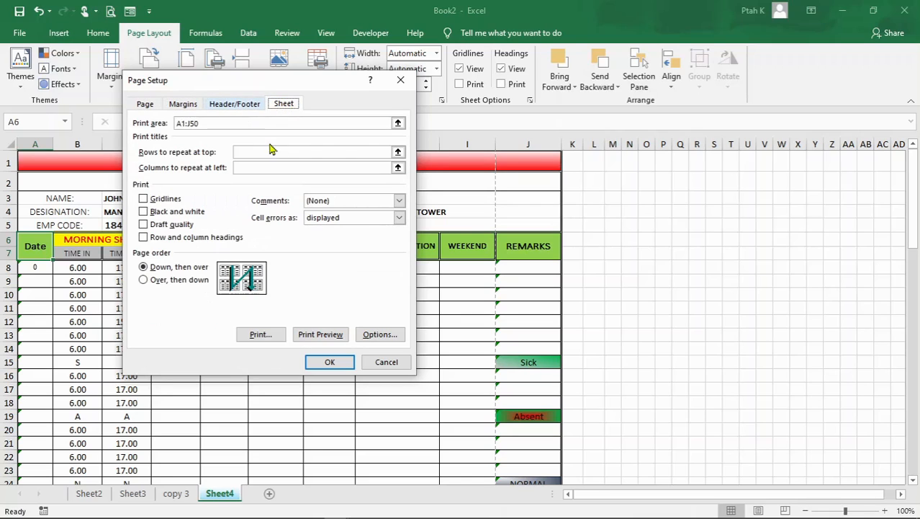
{"action": "left_click", "coordinate": [400, 81]}
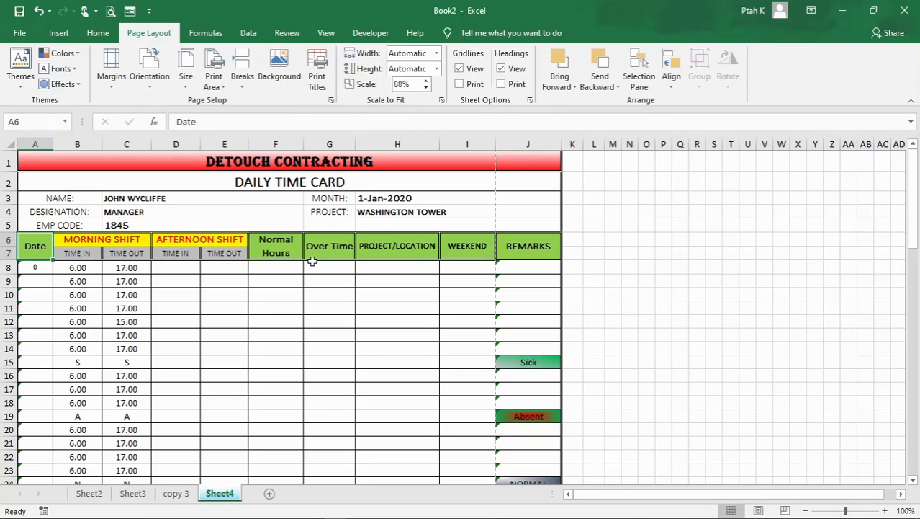
Step: Look over the time card's shift rows, signature rows 40 to 41, and the monthly and hourly summaries
{"action": "scroll", "coordinate": [312, 261], "scroll_direction": "down", "scroll_amount": 1}
{"action": "scroll", "coordinate": [345, 341], "scroll_direction": "up", "scroll_amount": 1}
{"action": "scroll", "coordinate": [292, 338], "scroll_direction": "down", "scroll_amount": 8}
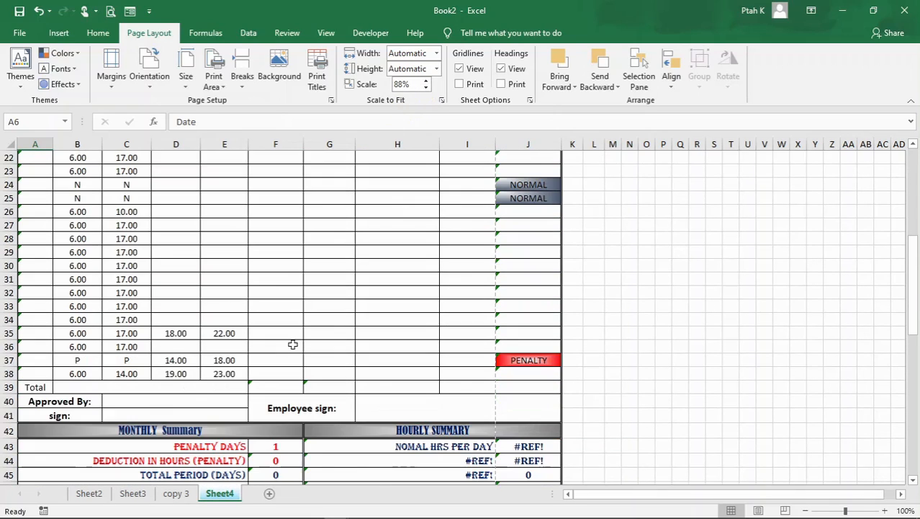
{"action": "left_click_drag", "start_coordinate": [48, 371], "coordinate": [468, 365]}
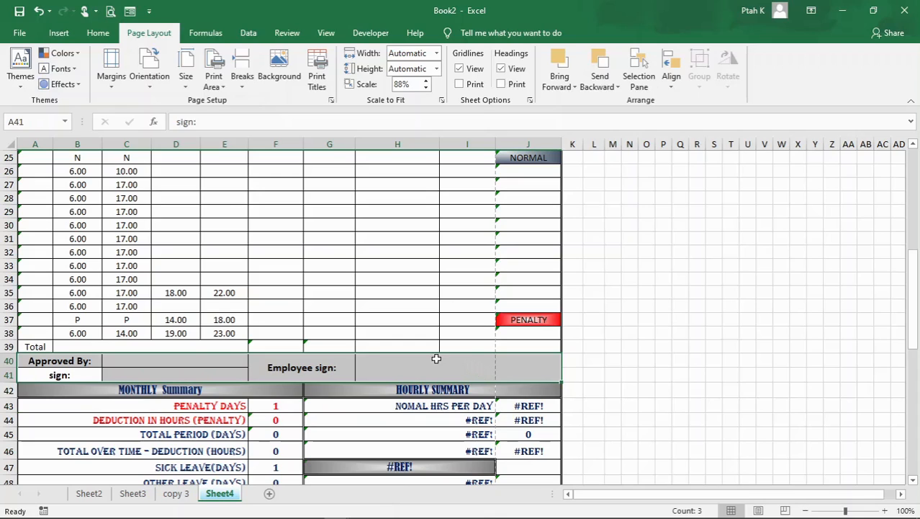
{"action": "scroll", "coordinate": [318, 311], "scroll_direction": "down", "scroll_amount": 3}
{"action": "left_click", "coordinate": [322, 282]}
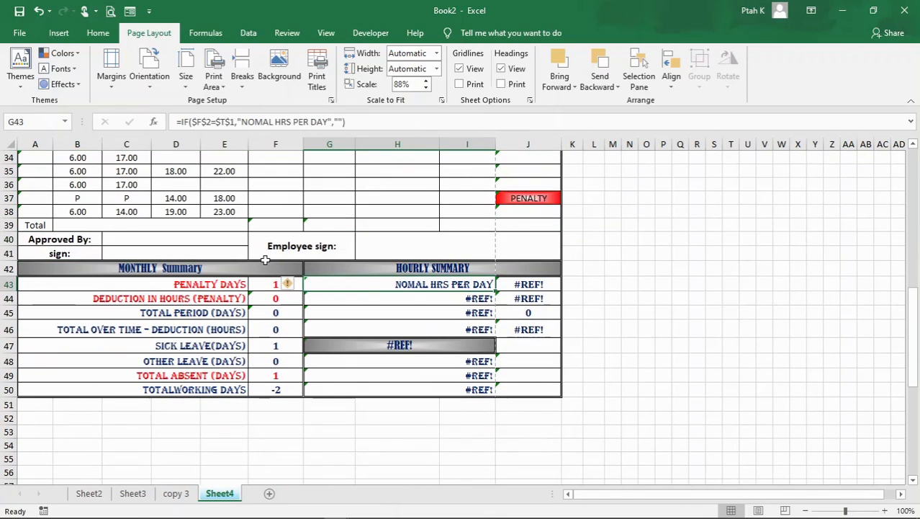
{"action": "scroll", "coordinate": [279, 377], "scroll_direction": "down", "scroll_amount": 3}
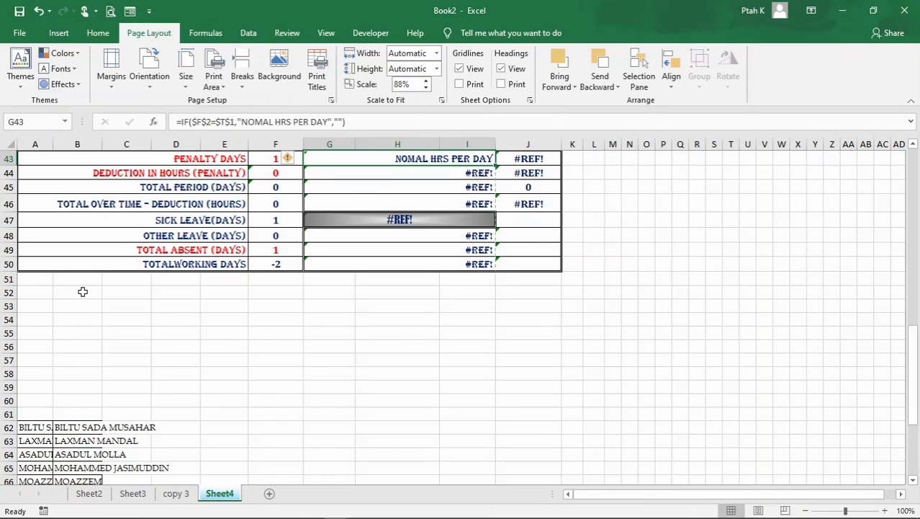
{"action": "scroll", "coordinate": [208, 306], "scroll_direction": "up", "scroll_amount": 14}
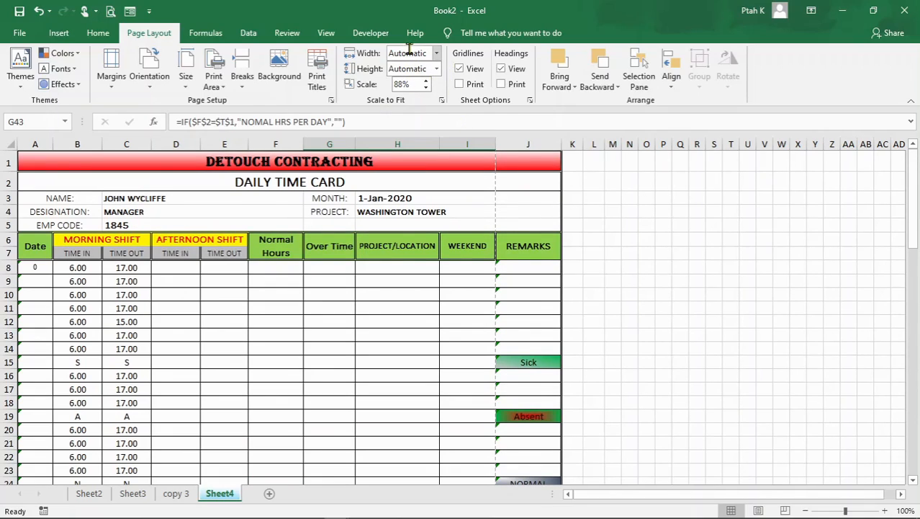
Step: Review the width, height and scale options for fitting the time card's printout to pages
{"action": "left_click", "coordinate": [436, 53]}
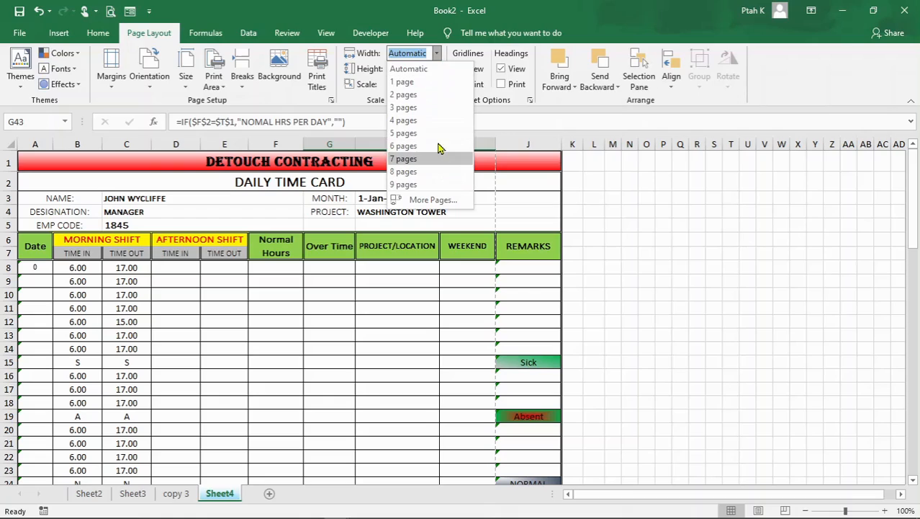
{"action": "left_click", "coordinate": [437, 59]}
{"action": "left_click", "coordinate": [437, 69]}
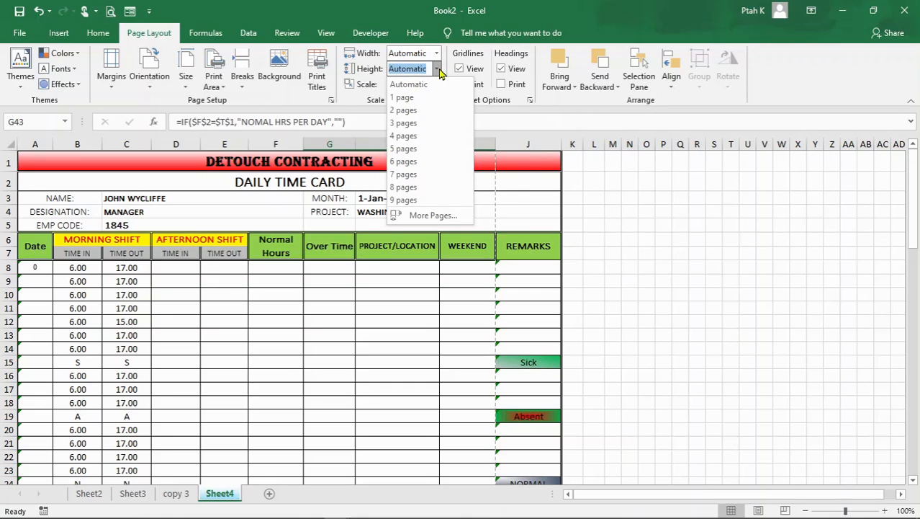
{"action": "left_click", "coordinate": [438, 69]}
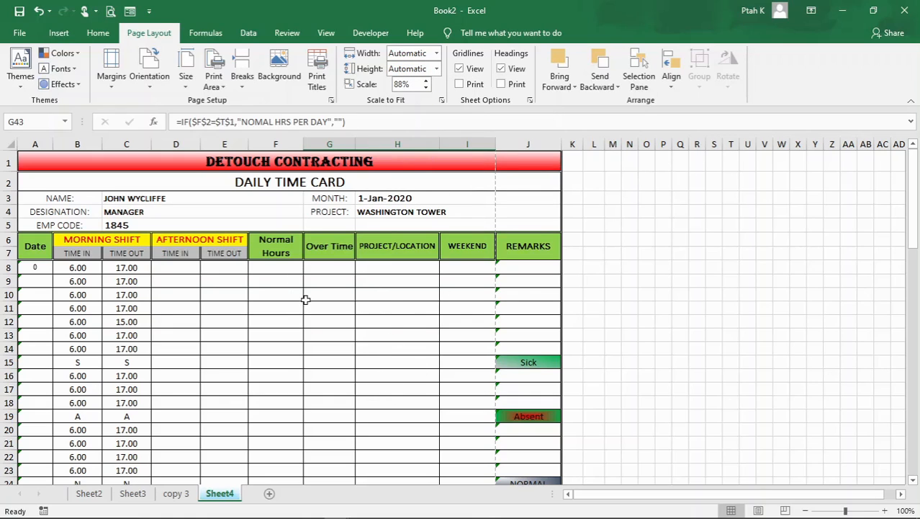
{"action": "scroll", "coordinate": [285, 304], "scroll_direction": "down", "scroll_amount": 7}
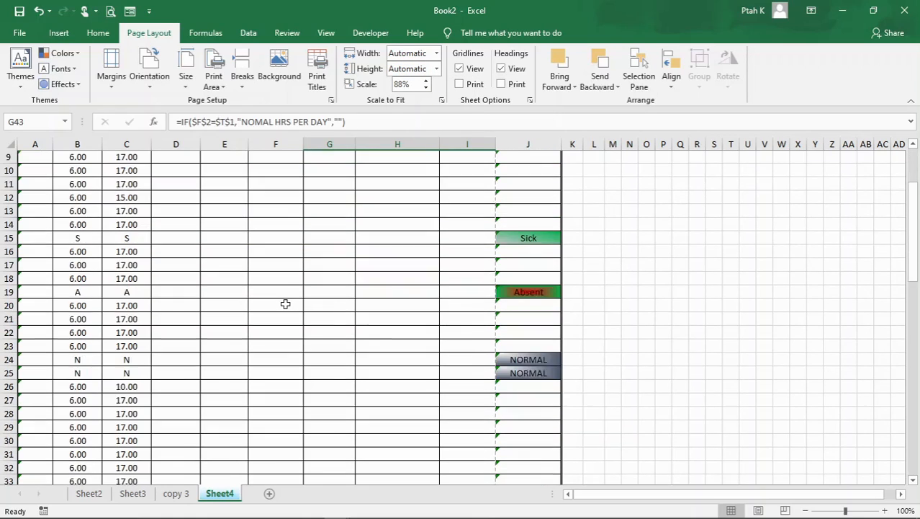
{"action": "scroll", "coordinate": [285, 303], "scroll_direction": "down", "scroll_amount": 3}
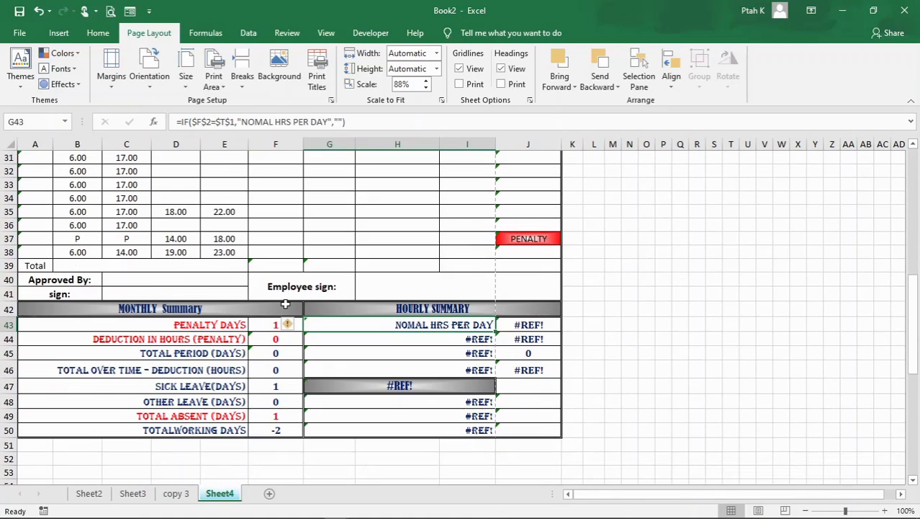
{"action": "scroll", "coordinate": [285, 304], "scroll_direction": "up", "scroll_amount": 10}
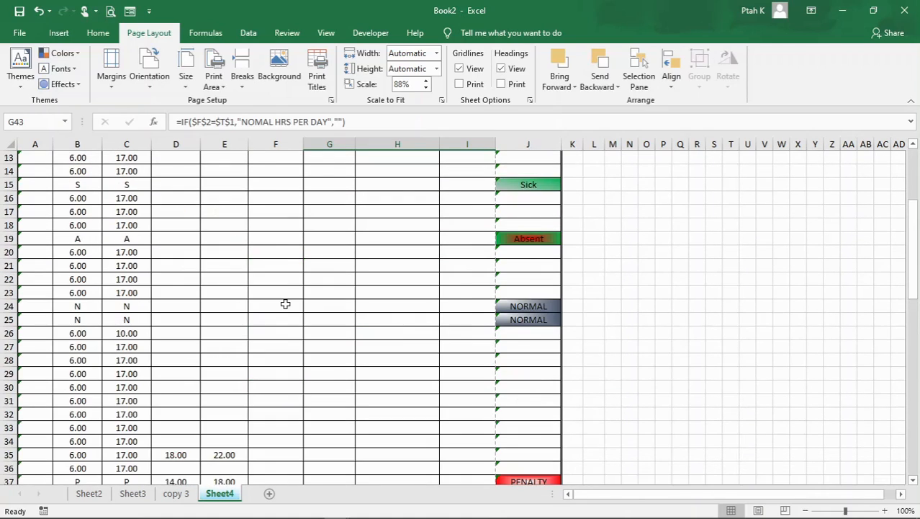
{"action": "left_click", "coordinate": [436, 69]}
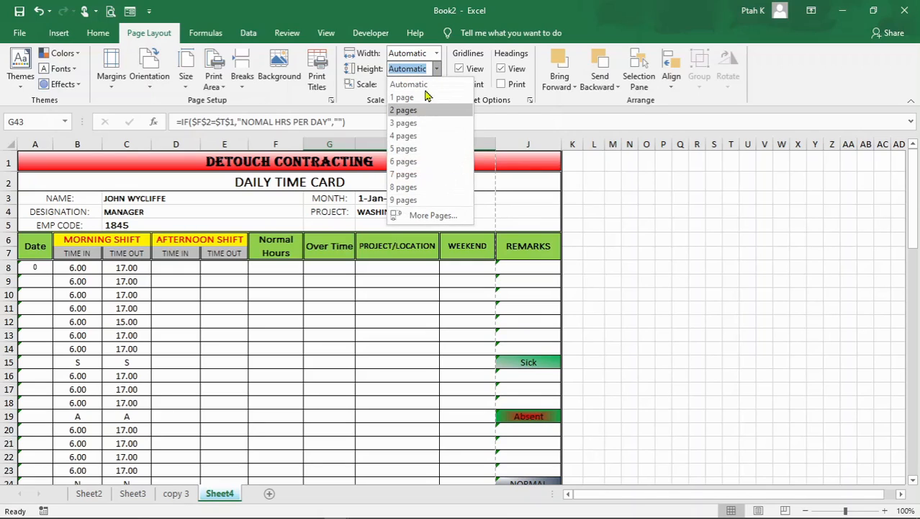
{"action": "left_click", "coordinate": [437, 69]}
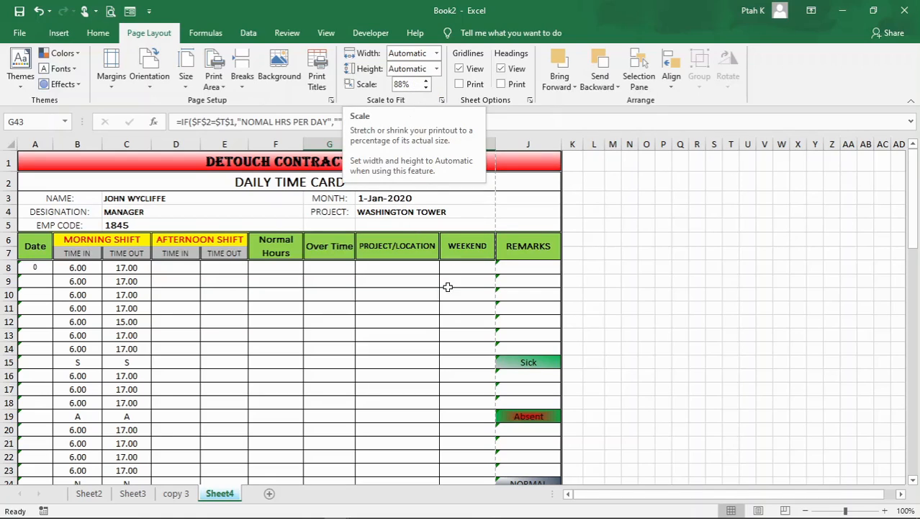
{"action": "left_click", "coordinate": [443, 321]}
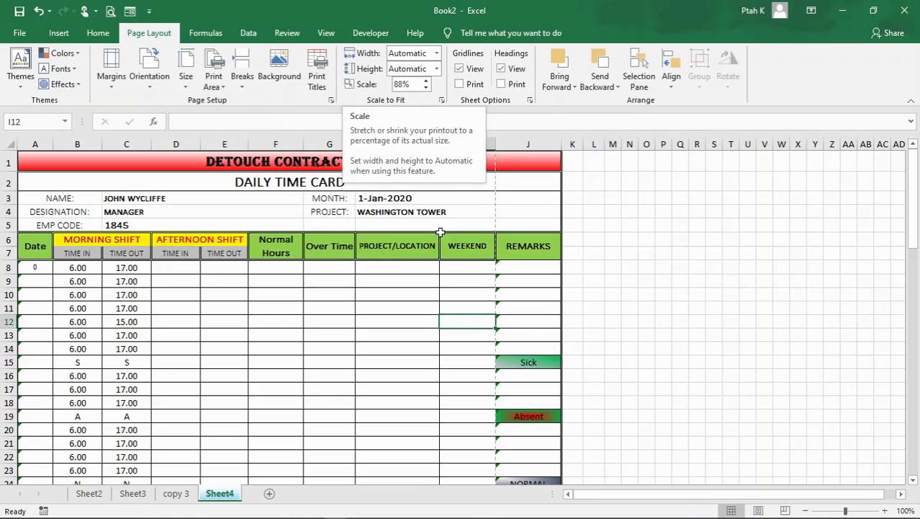
{"action": "left_click", "coordinate": [398, 333]}
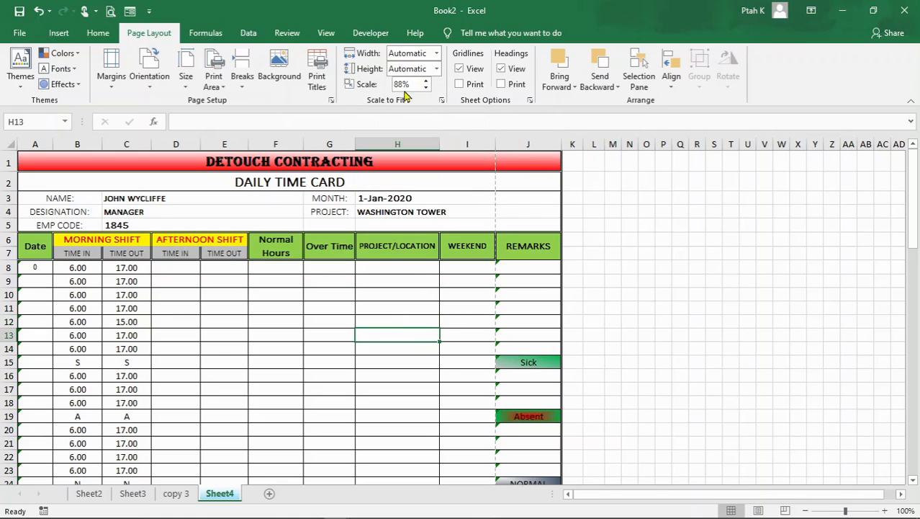
{"action": "left_click", "coordinate": [409, 358]}
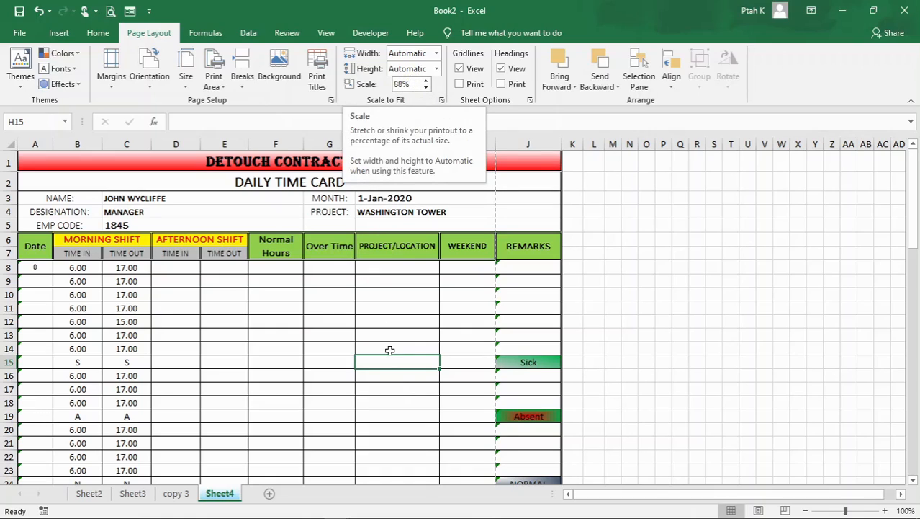
{"action": "left_click", "coordinate": [396, 386]}
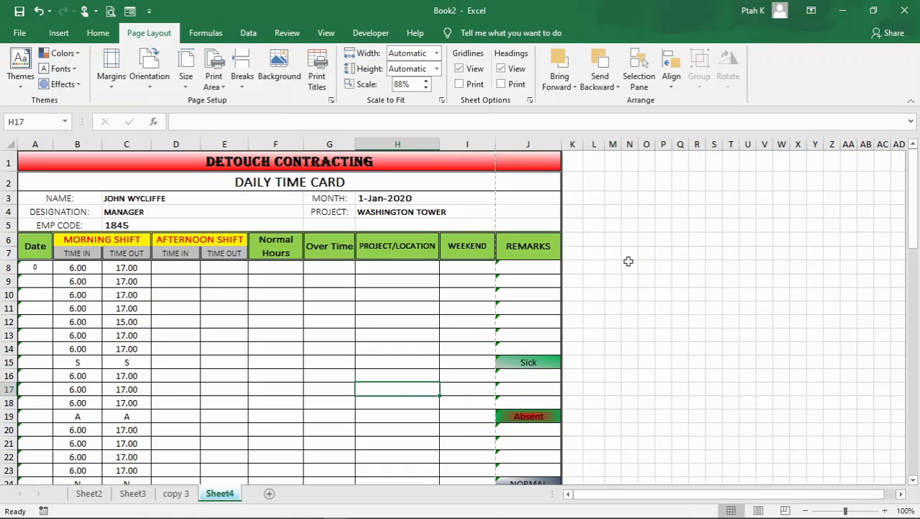
Step: Hide the gridlines on the time card sheet, look over the sheet without them, and show them again
{"action": "left_click", "coordinate": [459, 68]}
{"action": "left_click", "coordinate": [677, 268]}
{"action": "left_click", "coordinate": [646, 362]}
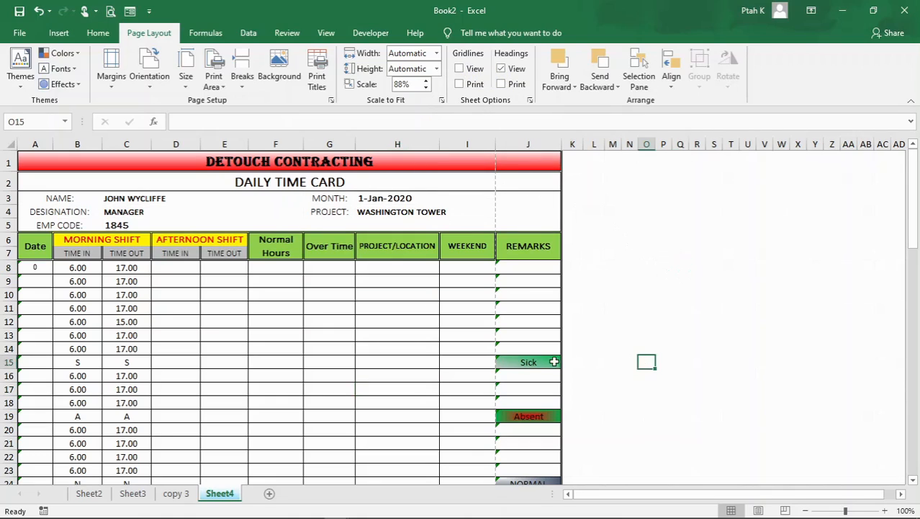
{"action": "scroll", "coordinate": [407, 315], "scroll_direction": "down", "scroll_amount": 13}
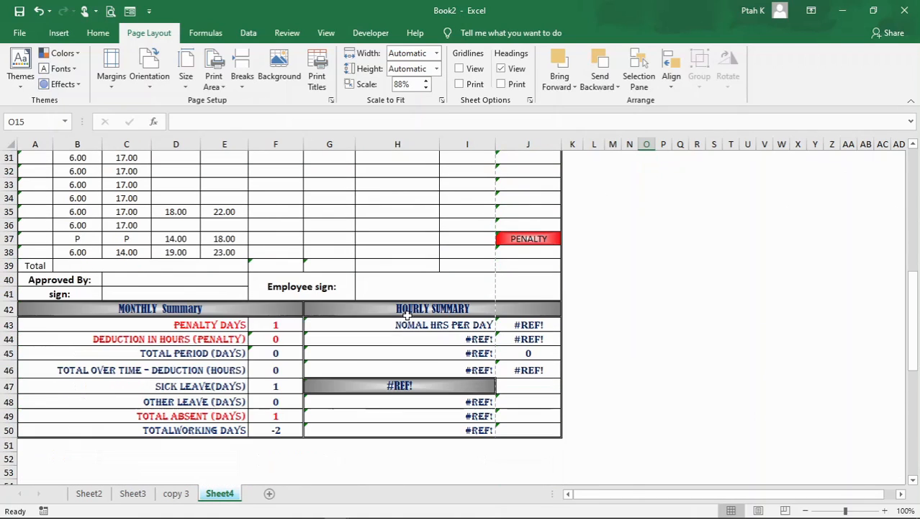
{"action": "scroll", "coordinate": [407, 314], "scroll_direction": "down", "scroll_amount": 1}
{"action": "scroll", "coordinate": [409, 353], "scroll_direction": "down", "scroll_amount": 3}
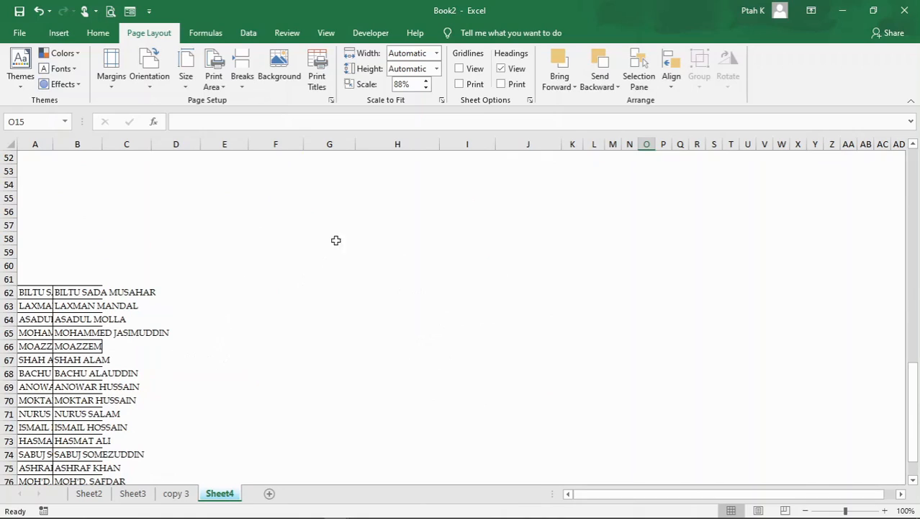
{"action": "left_click", "coordinate": [459, 69]}
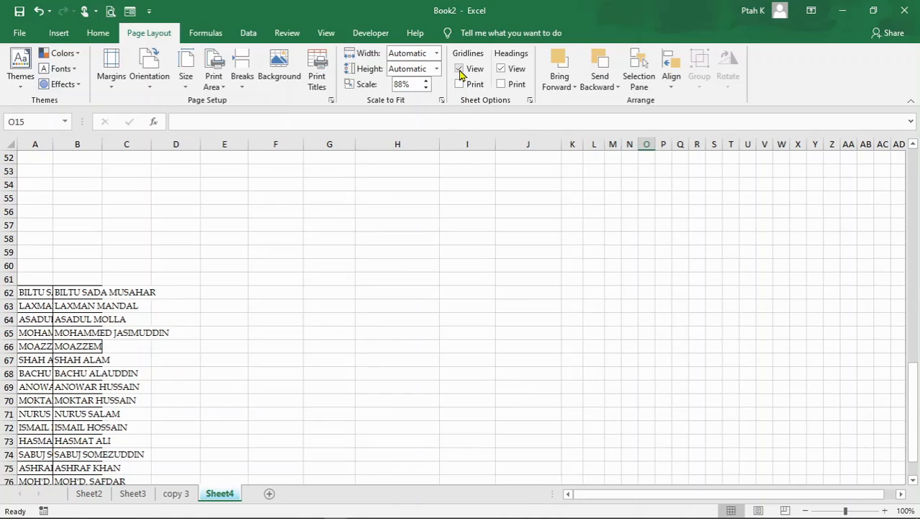
{"action": "scroll", "coordinate": [495, 288], "scroll_direction": "up", "scroll_amount": 17}
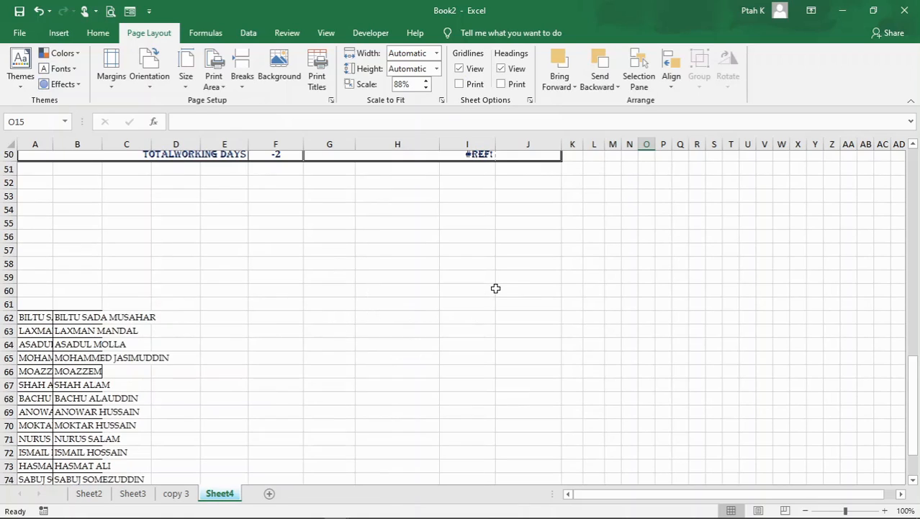
Step: Hide the time card sheet's row and column headings, and show them again
{"action": "left_click", "coordinate": [35, 144]}
{"action": "left_click", "coordinate": [77, 144]}
{"action": "left_click", "coordinate": [197, 153]}
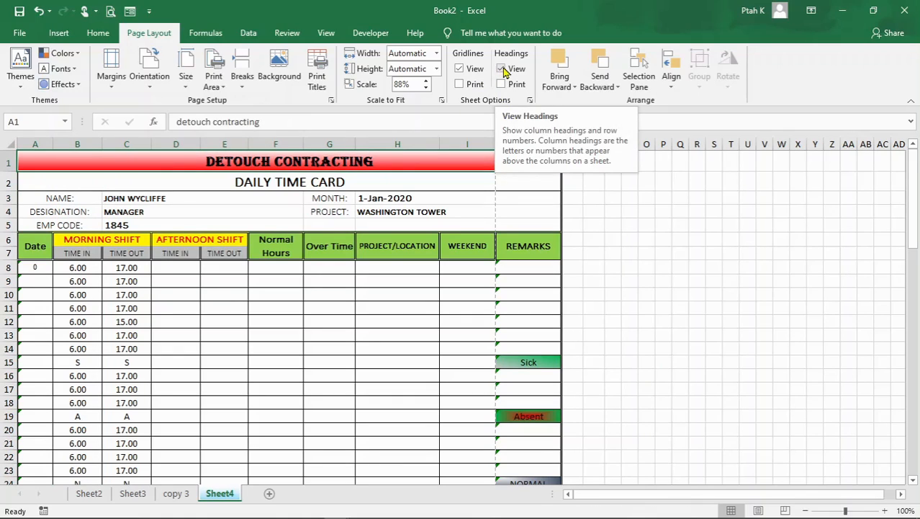
{"action": "left_click", "coordinate": [501, 68]}
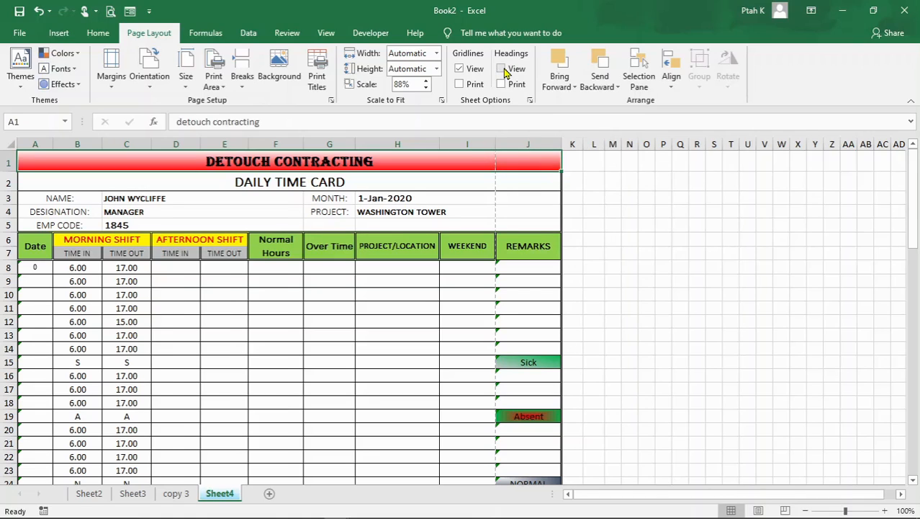
{"action": "left_click", "coordinate": [645, 224]}
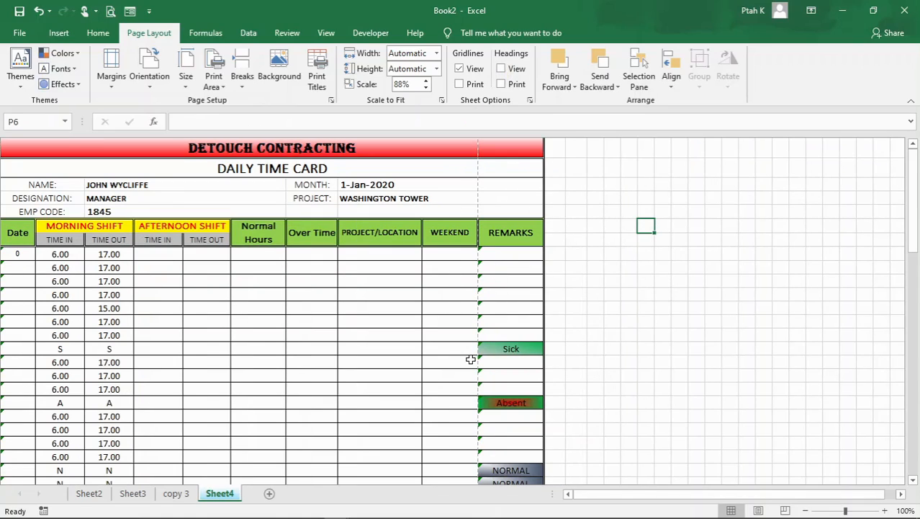
{"action": "left_click", "coordinate": [504, 69]}
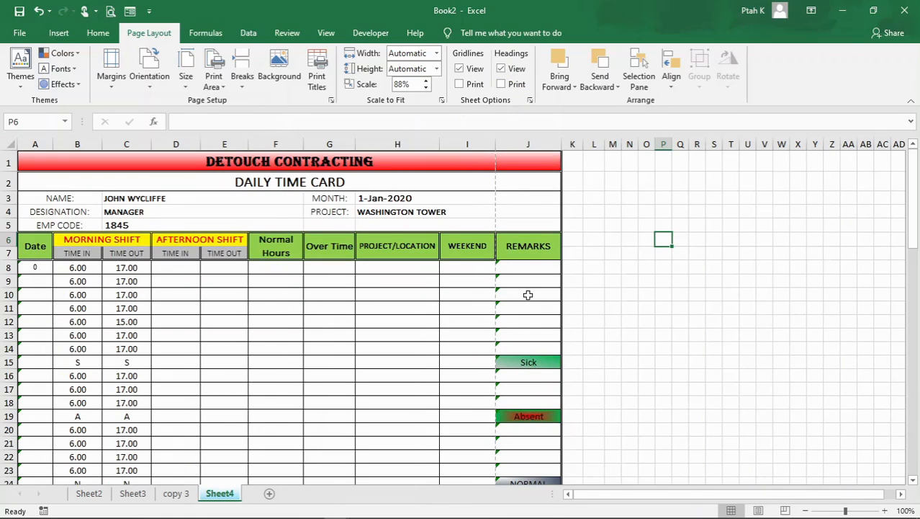
Step: Include the row and column headings in the time card's printout
{"action": "left_click", "coordinate": [502, 84]}
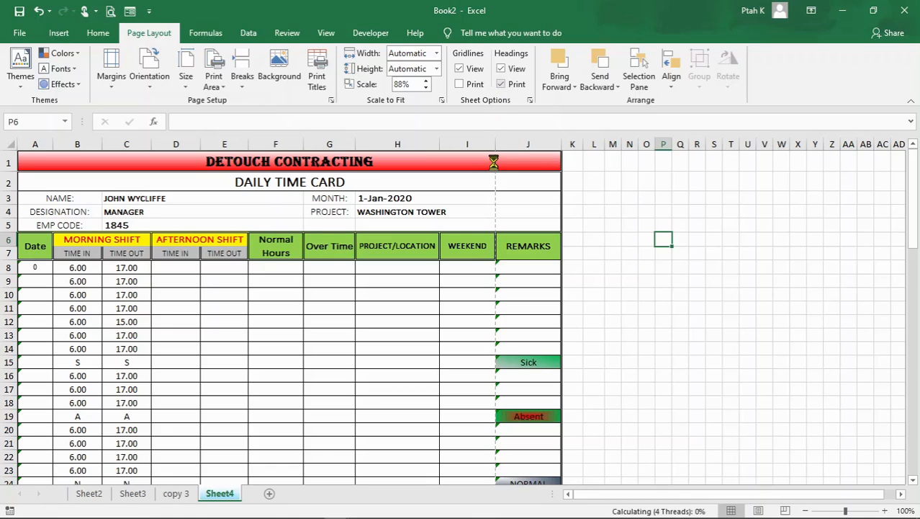
Step: Exclude the row and column headings from the time card's printout
{"action": "left_click", "coordinate": [501, 85]}
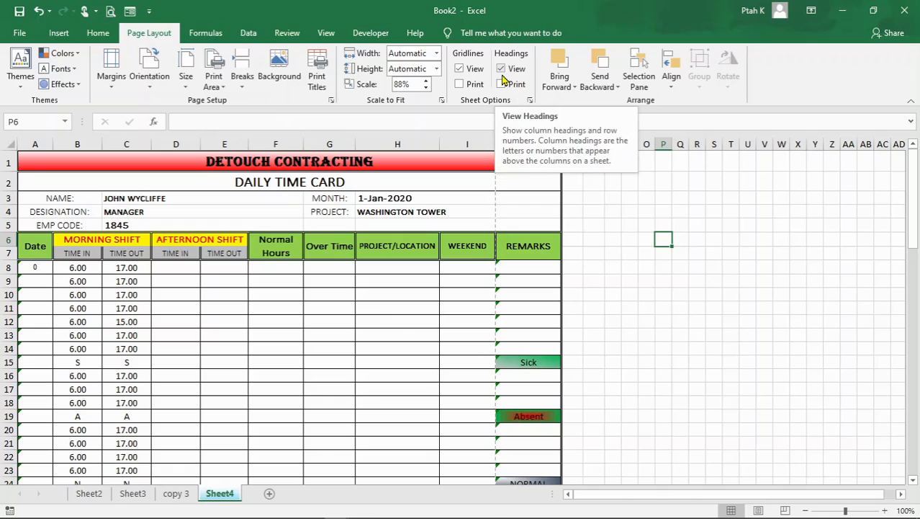
{"action": "left_click", "coordinate": [629, 292]}
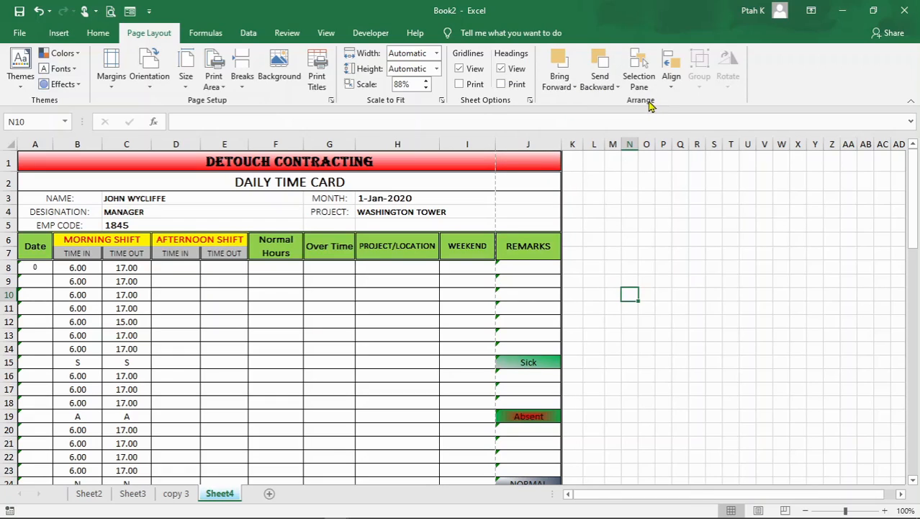
Step: Review the Arrange options for bringing objects forward, sending them backward and aligning them
{"action": "left_click", "coordinate": [337, 280]}
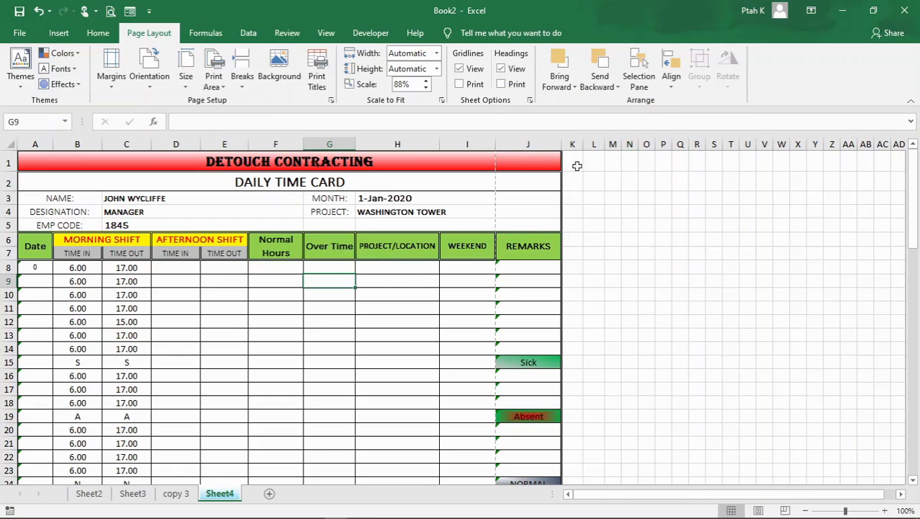
{"action": "left_click", "coordinate": [572, 86]}
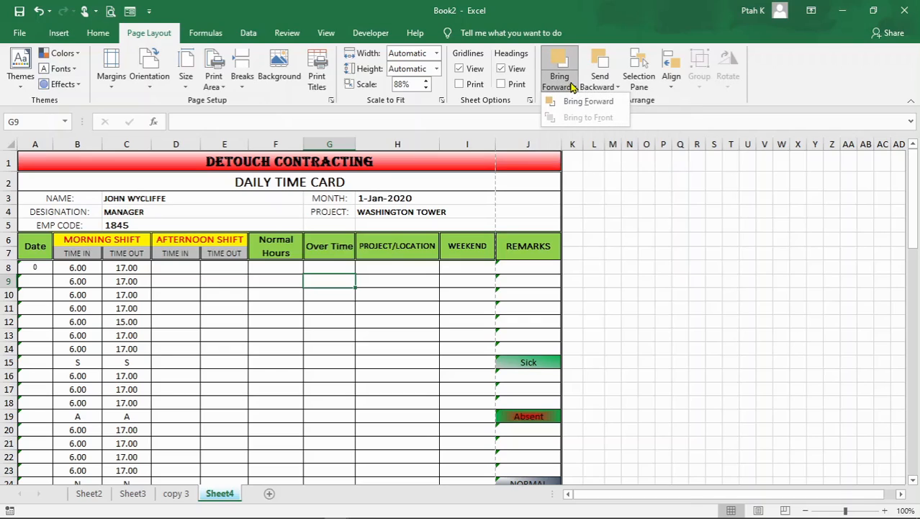
{"action": "left_click", "coordinate": [610, 87]}
{"action": "left_click", "coordinate": [610, 88]}
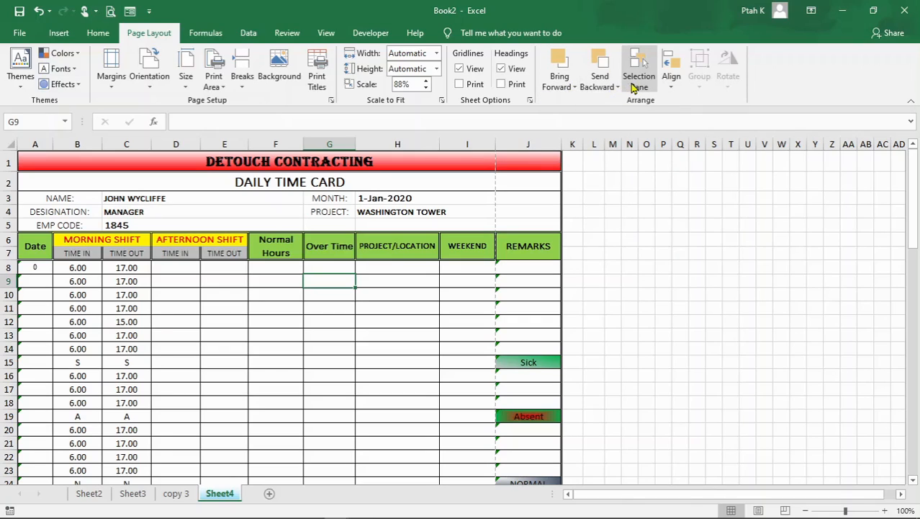
{"action": "left_click", "coordinate": [671, 85]}
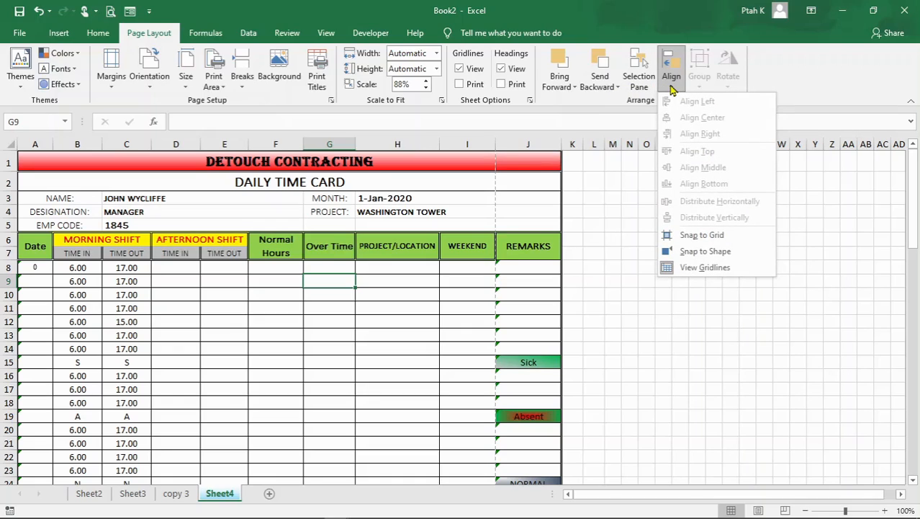
{"action": "left_click", "coordinate": [671, 85]}
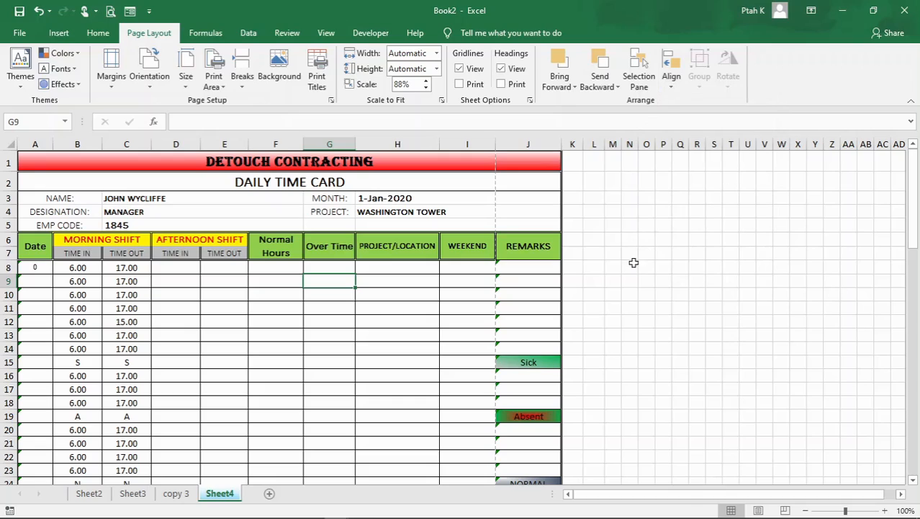
{"action": "left_click", "coordinate": [631, 267]}
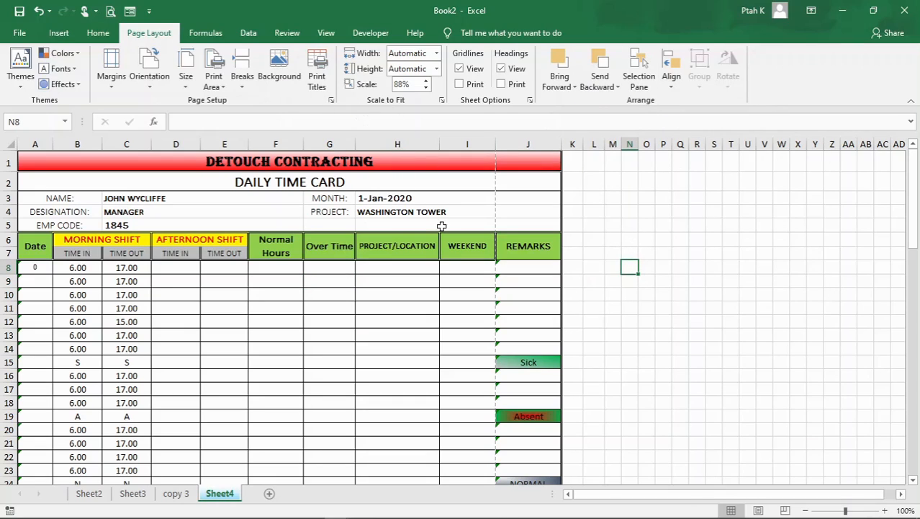
{"action": "left_click", "coordinate": [321, 362]}
{"action": "left_click", "coordinate": [242, 305]}
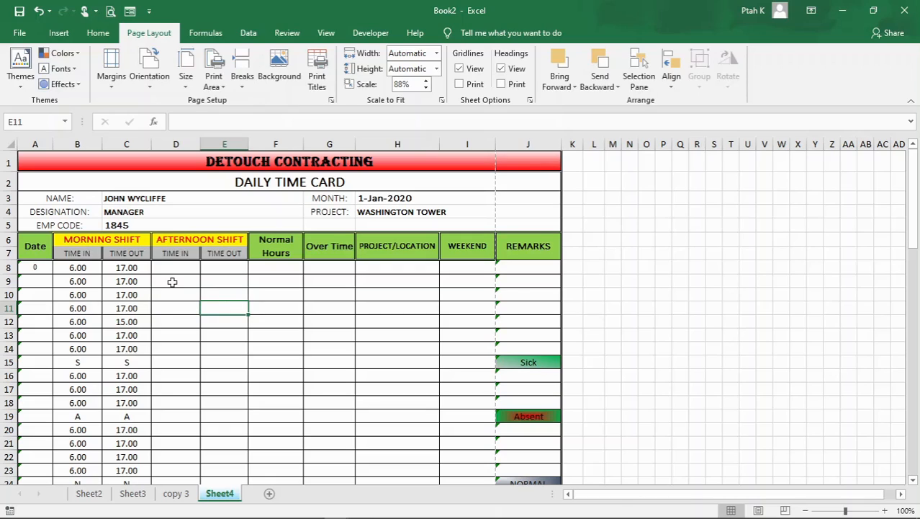
{"action": "left_click", "coordinate": [294, 304]}
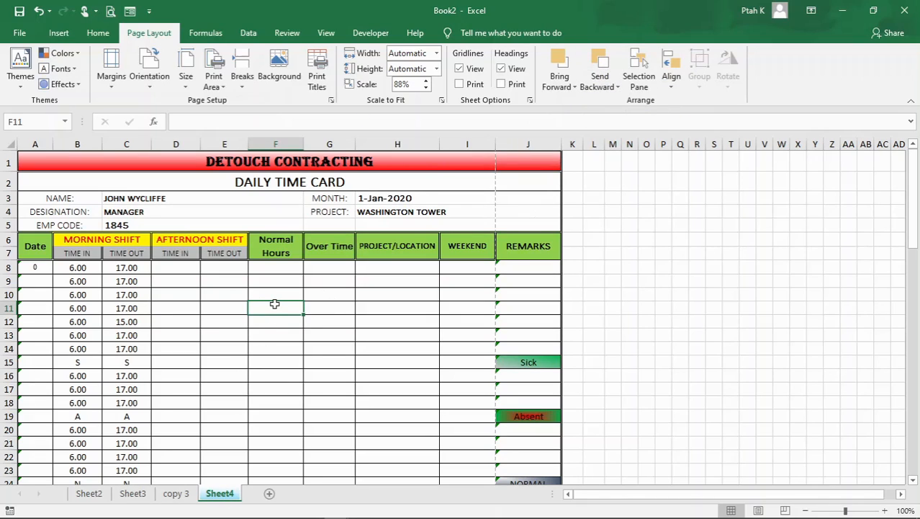
{"action": "left_click", "coordinate": [276, 334]}
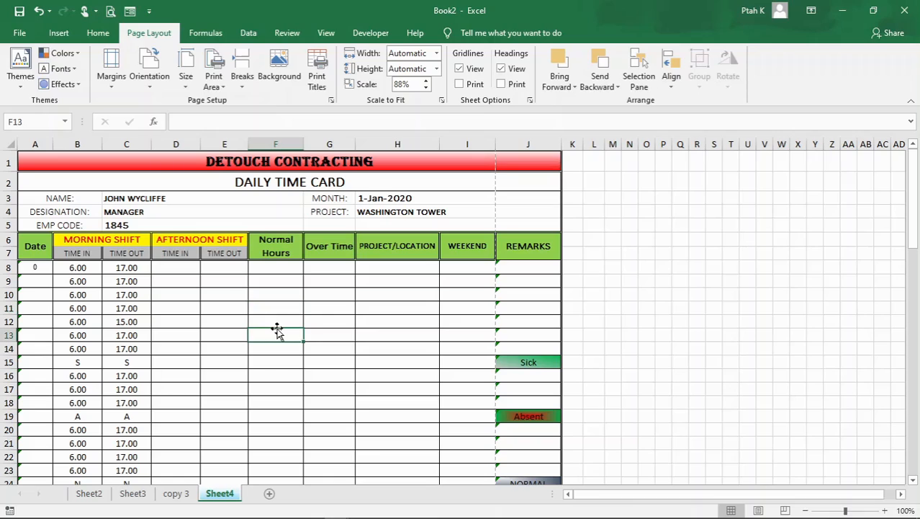
Step: Use AutoSum in the Total row's merged cell B39 to add up the morning Time In values, =SUM(B8:B38)
{"action": "left_click", "coordinate": [209, 34]}
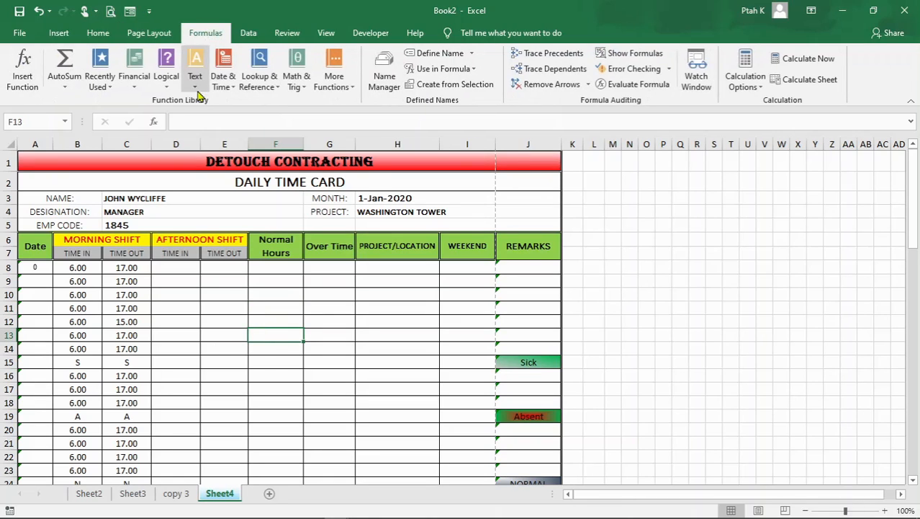
{"action": "left_click", "coordinate": [196, 321]}
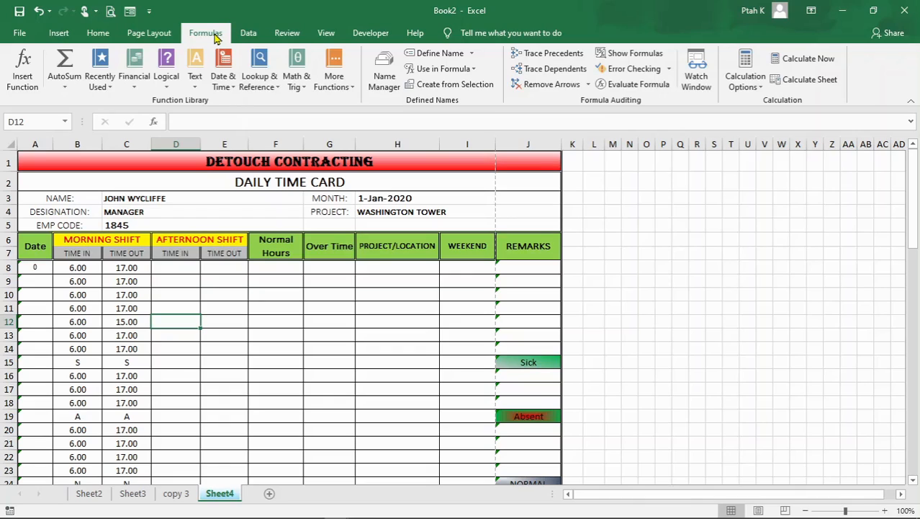
{"action": "left_click", "coordinate": [228, 293]}
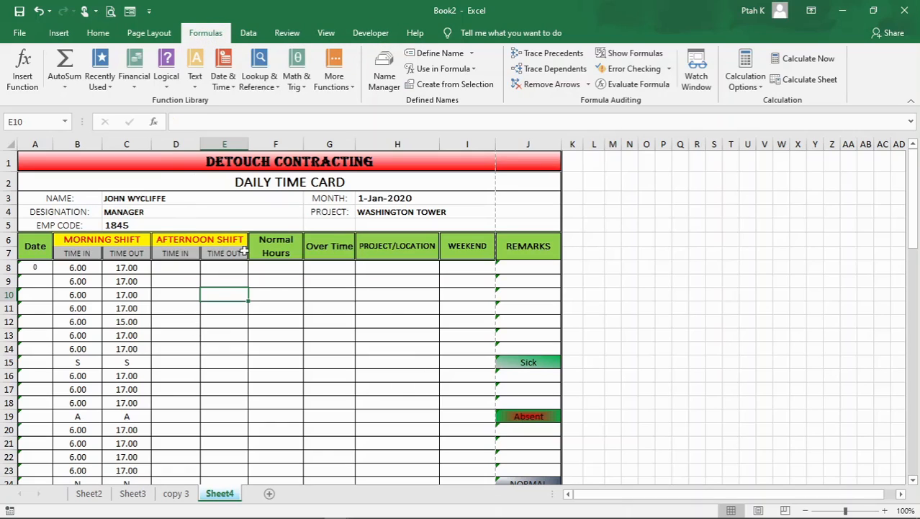
{"action": "left_click", "coordinate": [332, 337]}
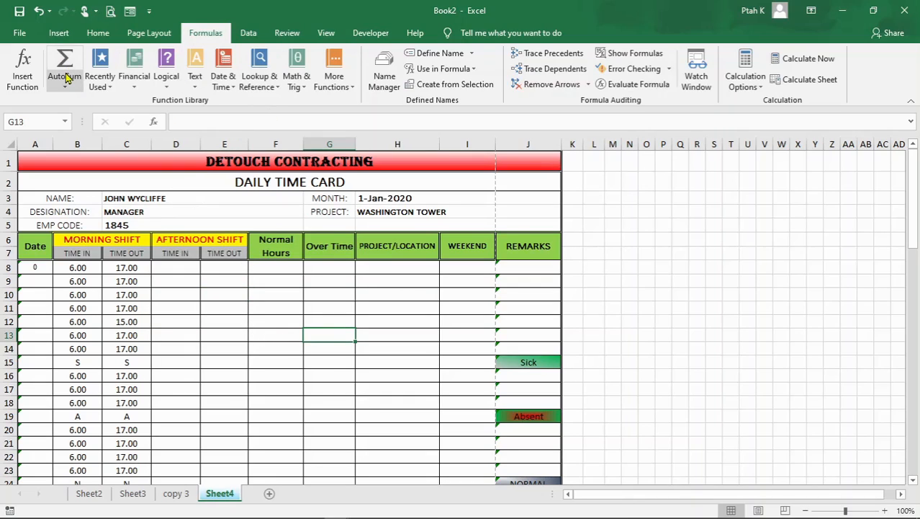
{"action": "scroll", "coordinate": [245, 318], "scroll_direction": "down", "scroll_amount": 7}
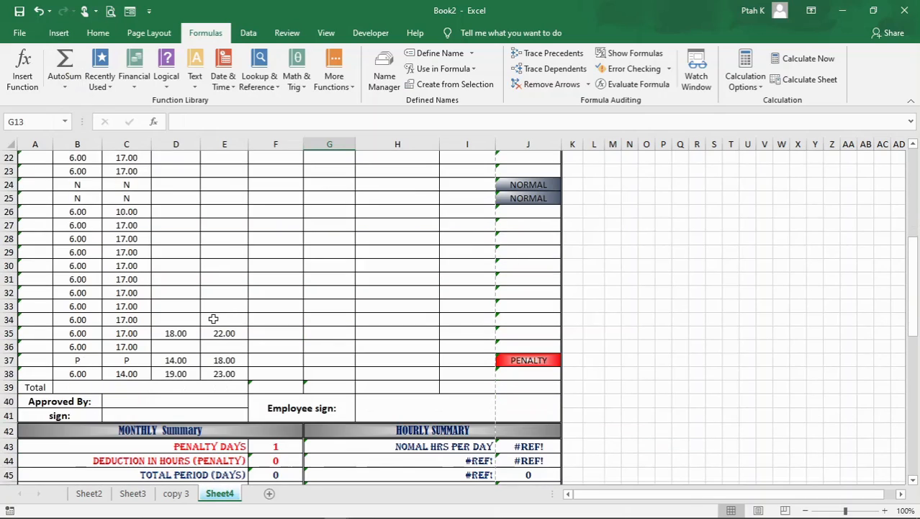
{"action": "scroll", "coordinate": [213, 319], "scroll_direction": "down", "scroll_amount": 1}
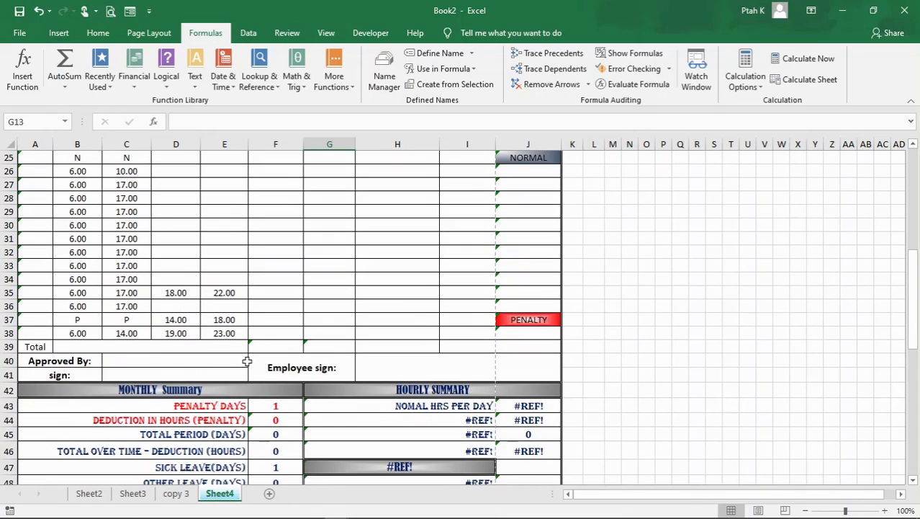
{"action": "left_click", "coordinate": [220, 346]}
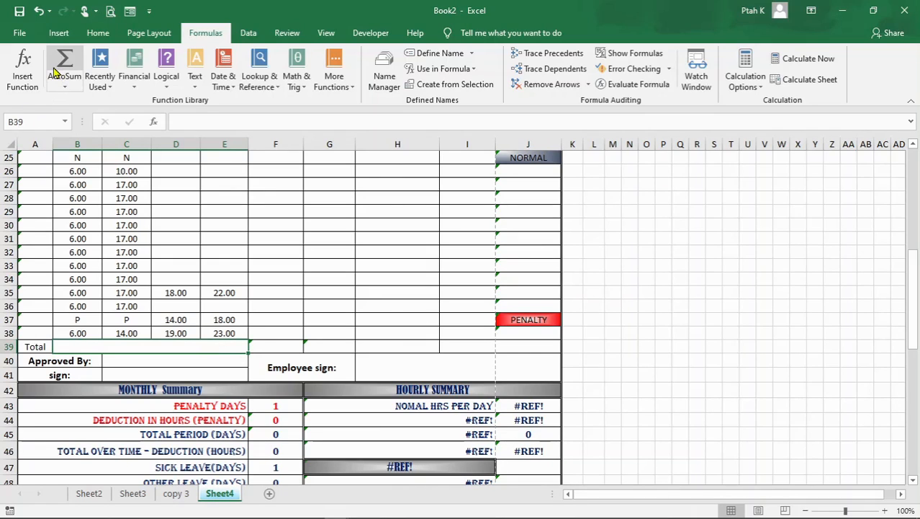
{"action": "left_click", "coordinate": [64, 68]}
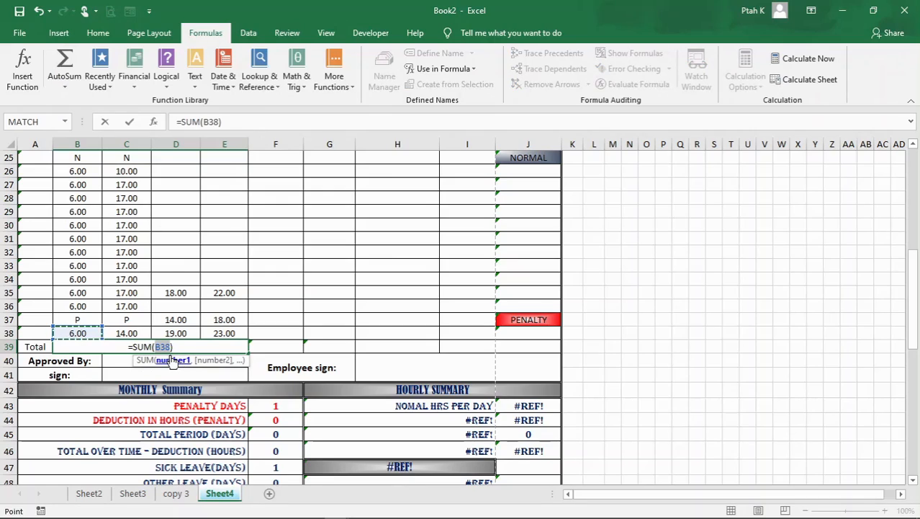
{"action": "left_click", "coordinate": [170, 346]}
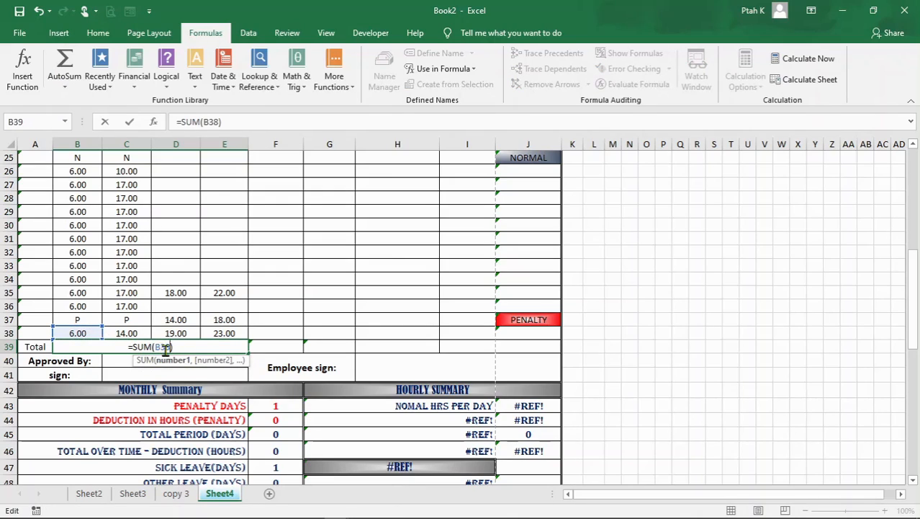
{"action": "left_click_drag", "start_coordinate": [170, 346], "coordinate": [154, 347]}
{"action": "scroll", "coordinate": [101, 292], "scroll_direction": "up", "scroll_amount": 8}
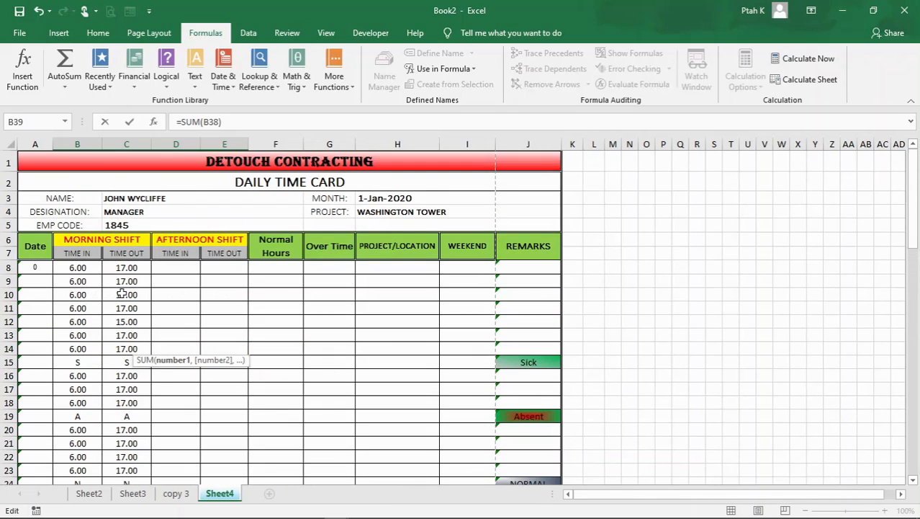
{"action": "left_click_drag", "start_coordinate": [88, 270], "coordinate": [83, 429]}
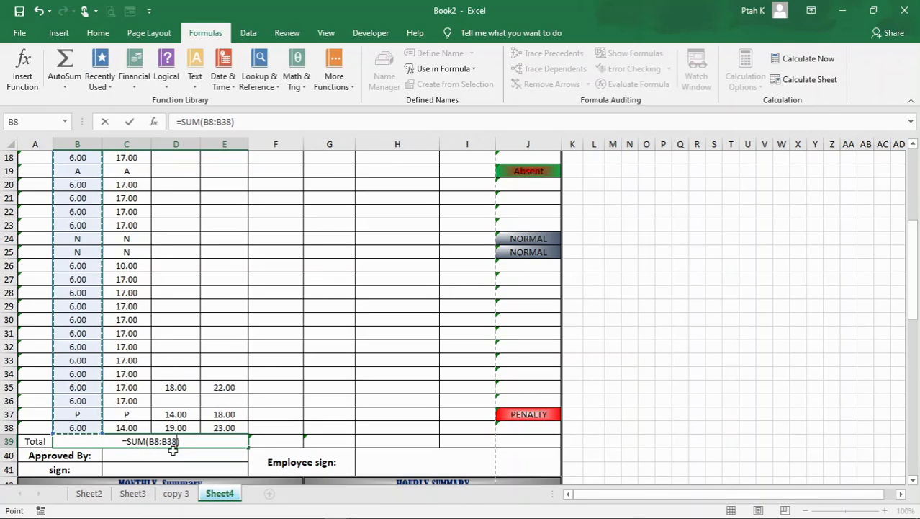
{"action": "key", "text": "Return"}
Step: Check the formula in the Total row against the morning Time In entries it adds up
{"action": "left_click", "coordinate": [170, 440]}
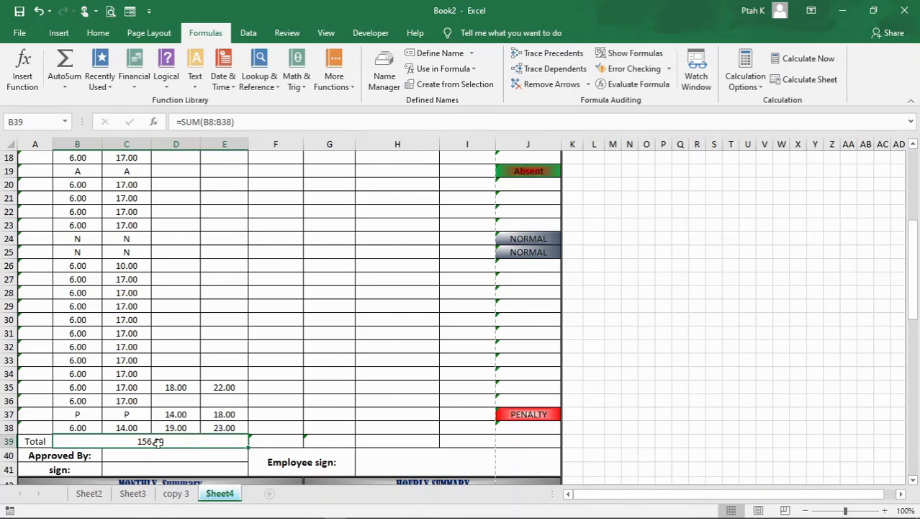
{"action": "scroll", "coordinate": [67, 383], "scroll_direction": "up", "scroll_amount": 6}
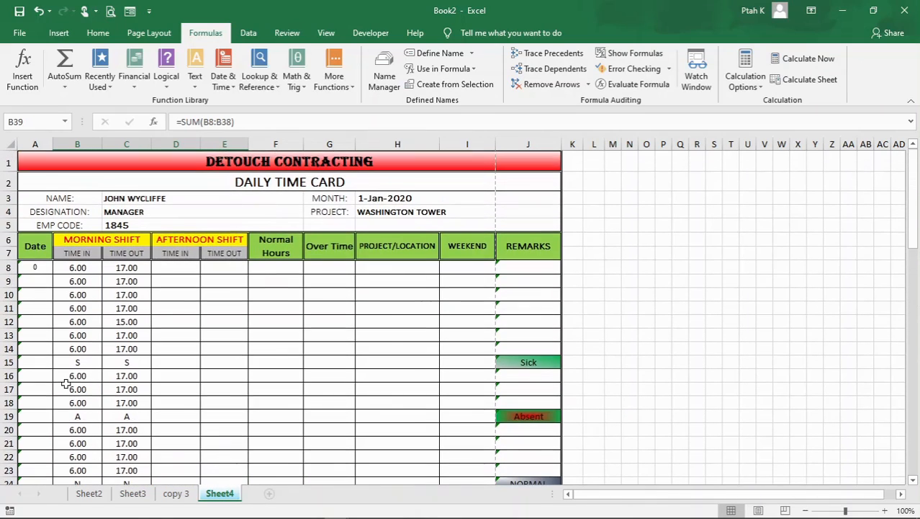
{"action": "left_click", "coordinate": [82, 321]}
{"action": "left_click", "coordinate": [82, 282]}
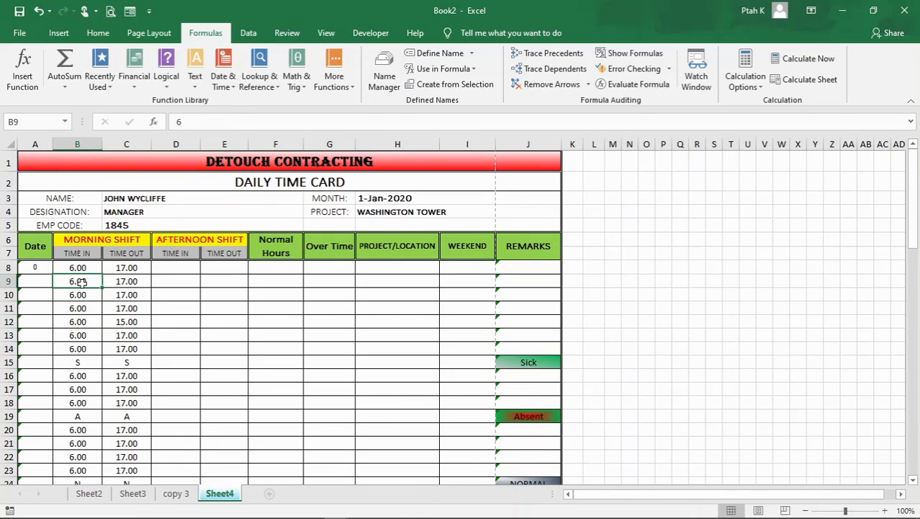
{"action": "scroll", "coordinate": [81, 282], "scroll_direction": "down", "scroll_amount": 6}
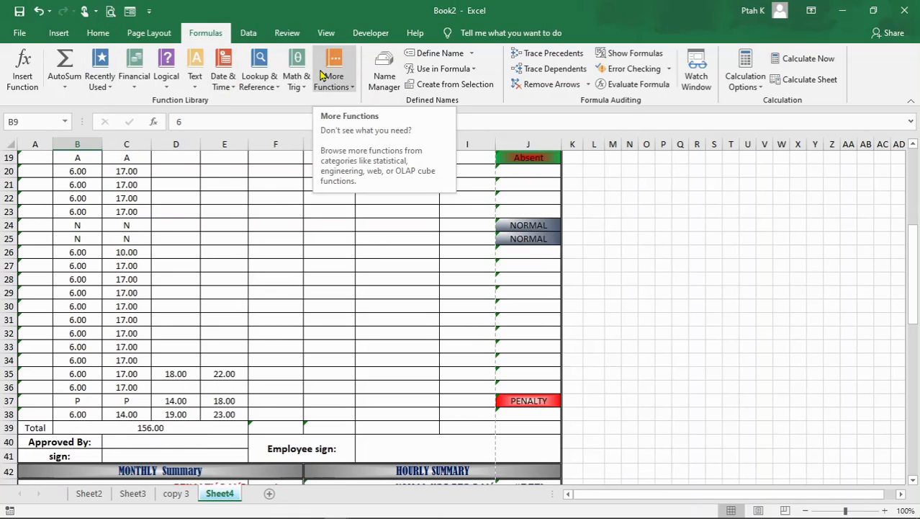
Step: Look over the AutoSum calculations and the Logical and Financial function categories
{"action": "left_click", "coordinate": [65, 88]}
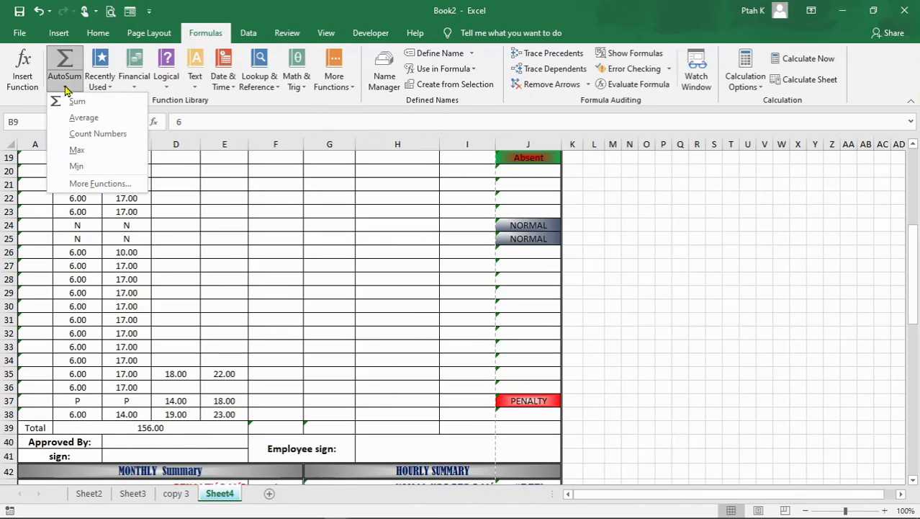
{"action": "left_click", "coordinate": [65, 88]}
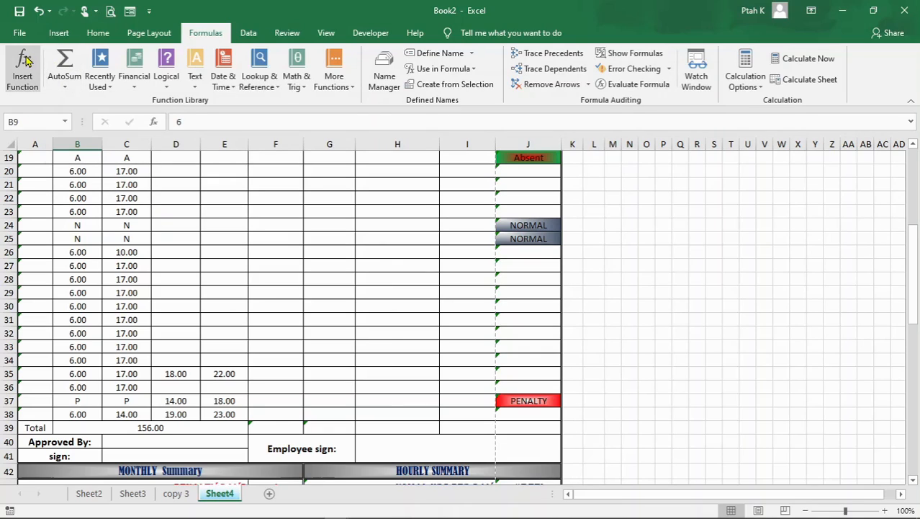
{"action": "left_click", "coordinate": [171, 88]}
{"action": "left_click", "coordinate": [171, 88]}
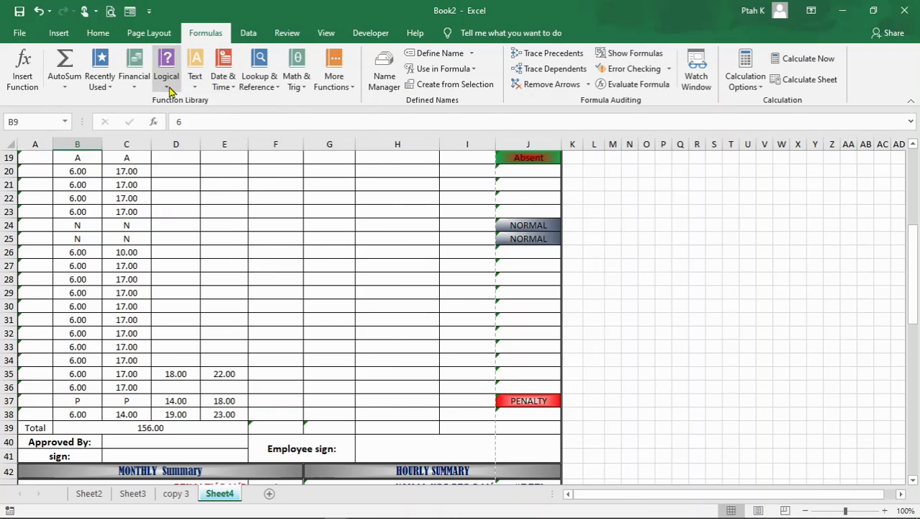
{"action": "left_click", "coordinate": [133, 89]}
{"action": "left_click", "coordinate": [133, 88]}
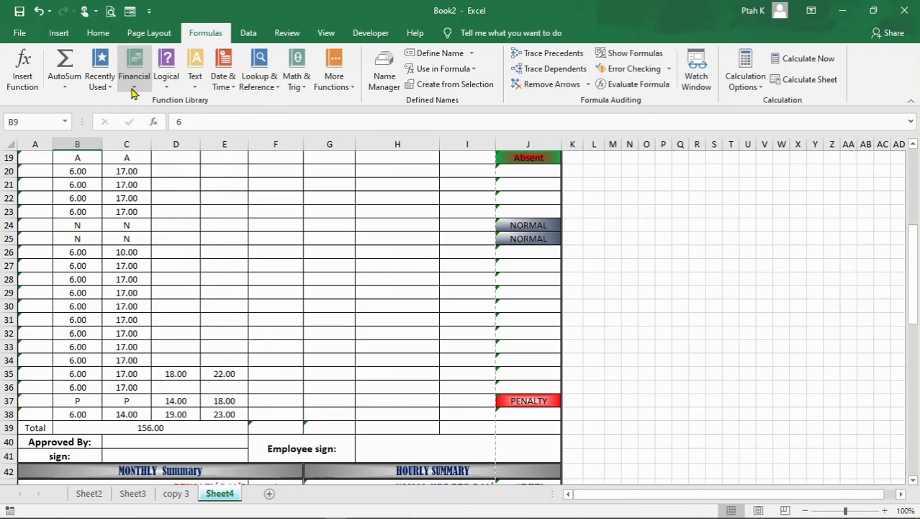
Step: Inspect the Total row's SUM formula again
{"action": "scroll", "coordinate": [210, 288], "scroll_direction": "down", "scroll_amount": 2}
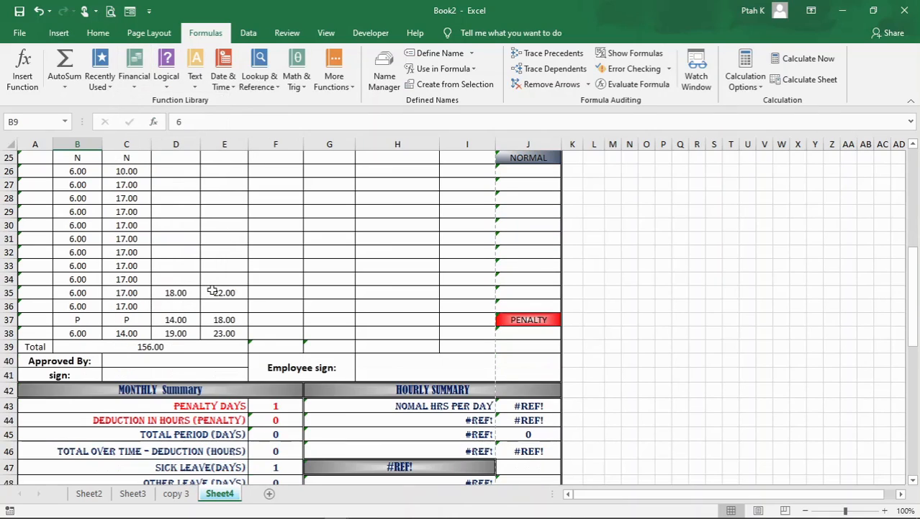
{"action": "left_click", "coordinate": [163, 346]}
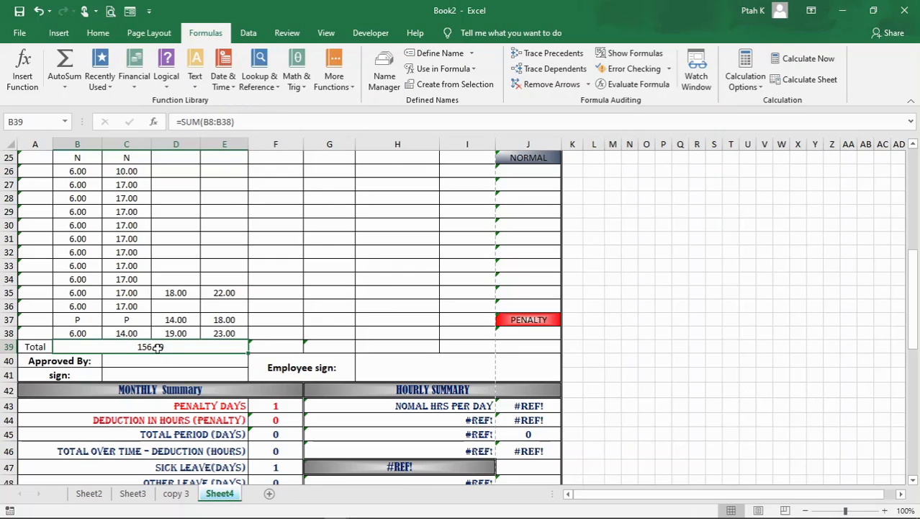
{"action": "left_click", "coordinate": [256, 334]}
{"action": "left_click", "coordinate": [139, 346]}
Step: Review the workbook's existing defined names in the Name Manager, including the Sheet4 print area
{"action": "left_click", "coordinate": [331, 282]}
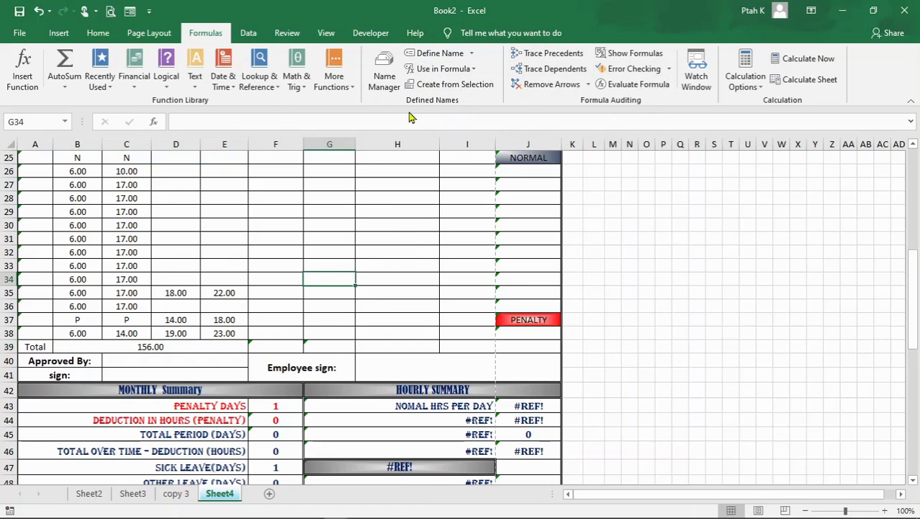
{"action": "left_click", "coordinate": [408, 208]}
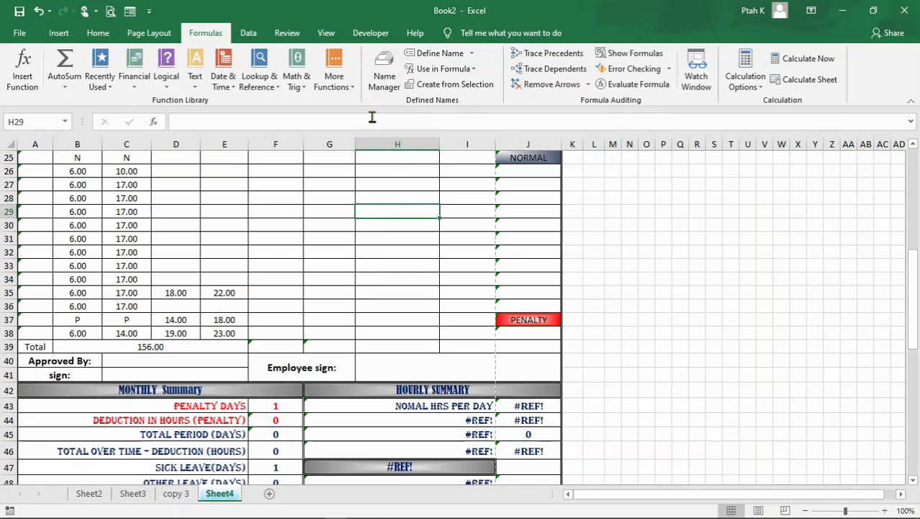
{"action": "left_click", "coordinate": [384, 72]}
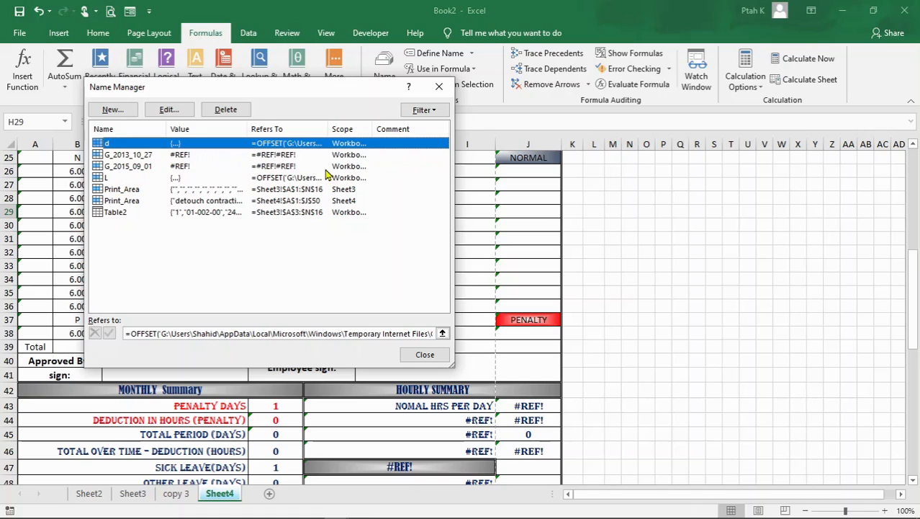
{"action": "left_click", "coordinate": [207, 201]}
{"action": "left_click", "coordinate": [439, 86]}
{"action": "left_click", "coordinate": [306, 267]}
Step: Define the name BROAD for the morning Time In cells B26:B38
{"action": "scroll", "coordinate": [133, 213], "scroll_direction": "up", "scroll_amount": 1}
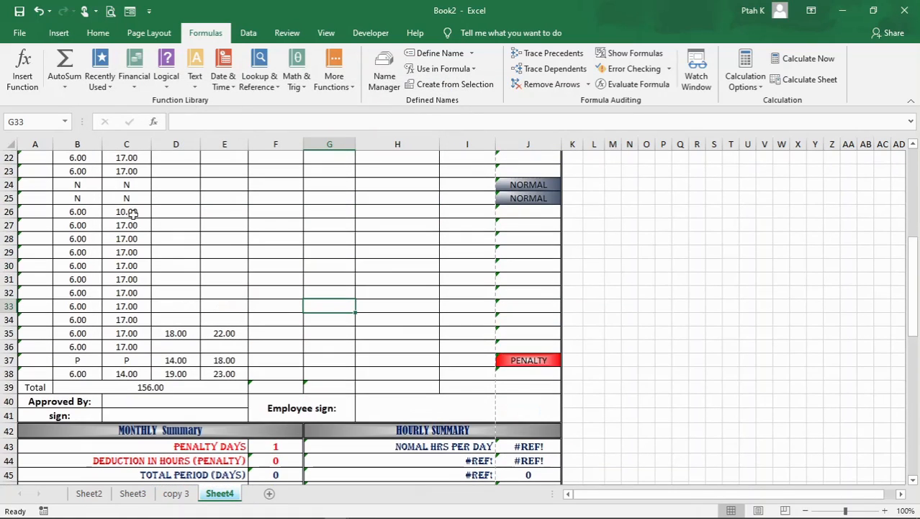
{"action": "left_click_drag", "start_coordinate": [88, 214], "coordinate": [81, 375]}
{"action": "left_click", "coordinate": [29, 121]}
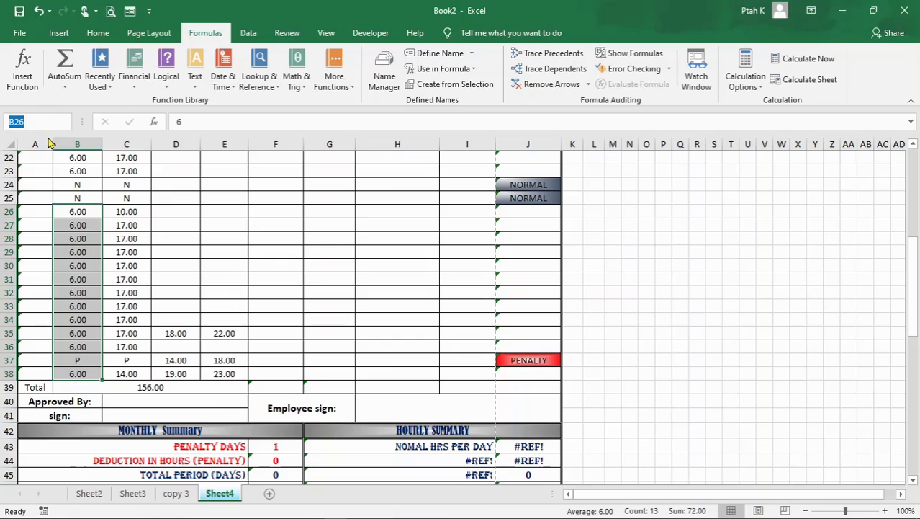
{"action": "type", "text": "BROAD"}
{"action": "key", "text": "Return"}
{"action": "left_click", "coordinate": [236, 212]}
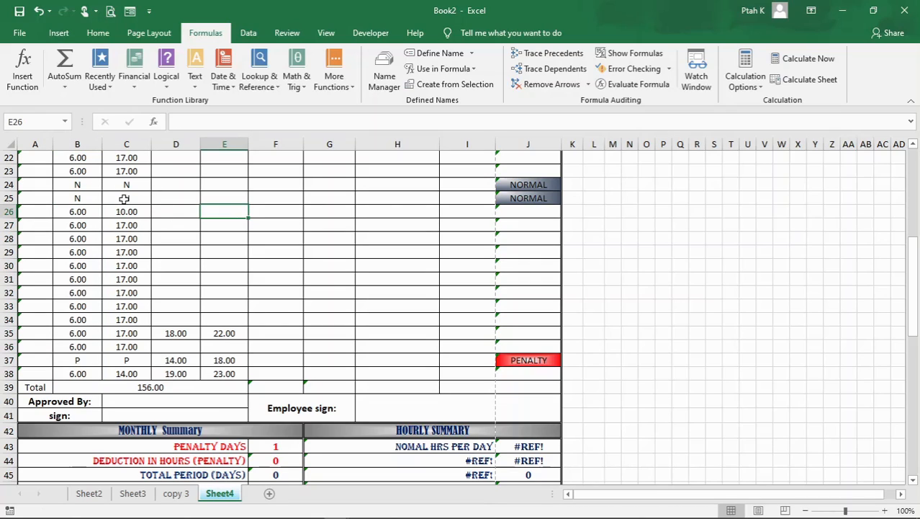
Step: Check the name BROAD and the range it refers to in the Name Manager
{"action": "left_click", "coordinate": [387, 76]}
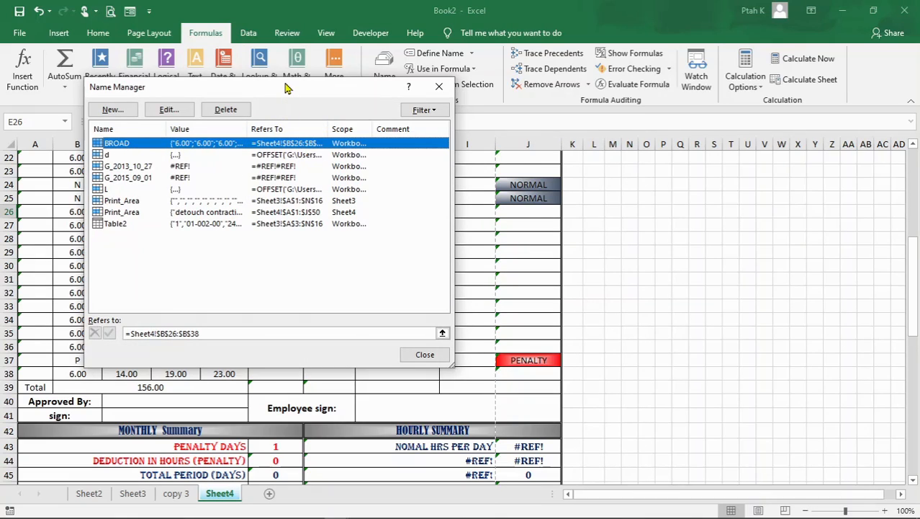
{"action": "left_click_drag", "start_coordinate": [283, 93], "coordinate": [214, 184]}
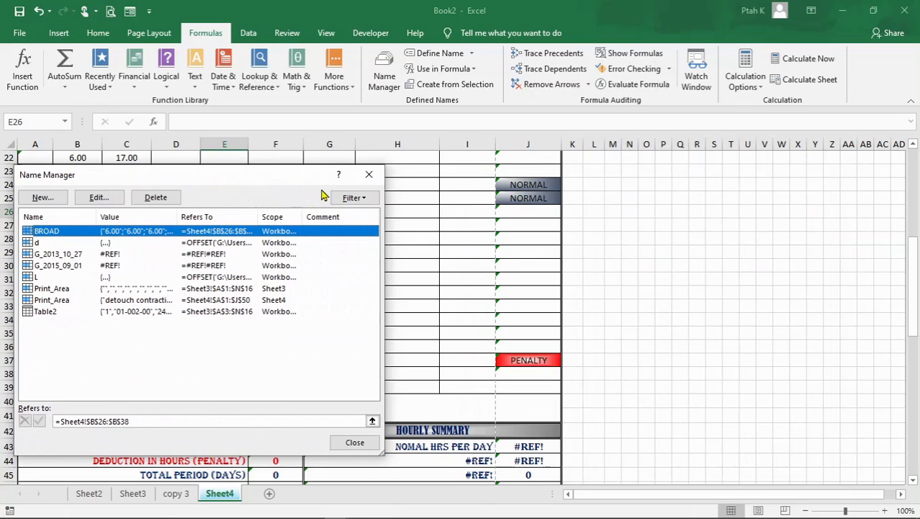
{"action": "left_click_drag", "start_coordinate": [263, 170], "coordinate": [433, 223]}
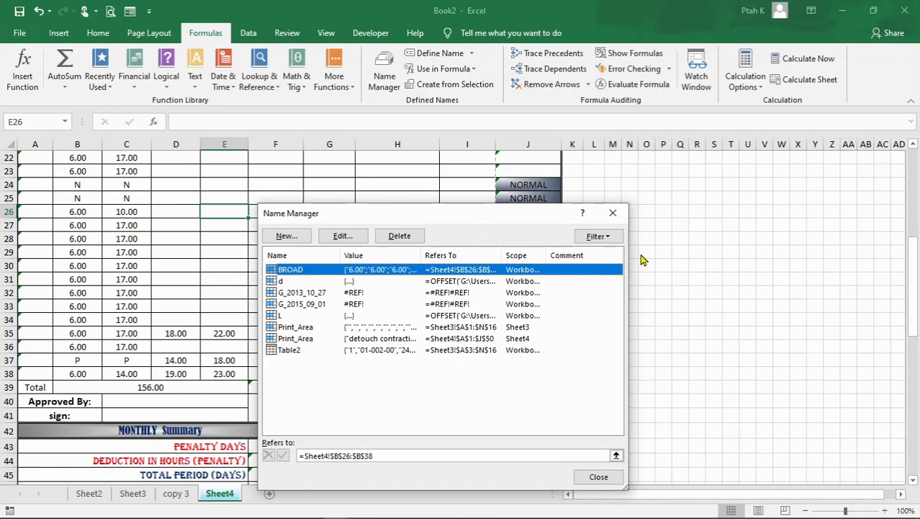
{"action": "left_click", "coordinate": [613, 213]}
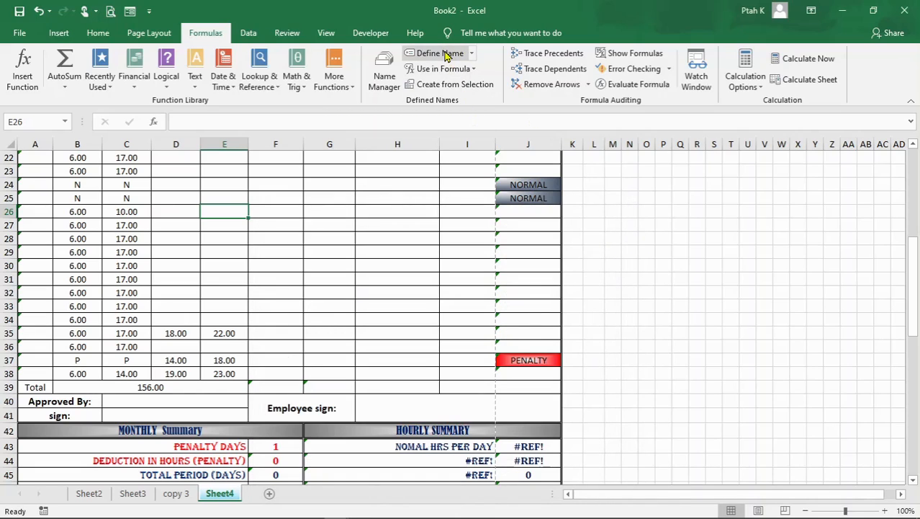
Step: Look over the settings for defining a new name and the list of names available for use in formulas
{"action": "left_click", "coordinate": [472, 55]}
{"action": "left_click", "coordinate": [474, 58]}
{"action": "left_click", "coordinate": [443, 55]}
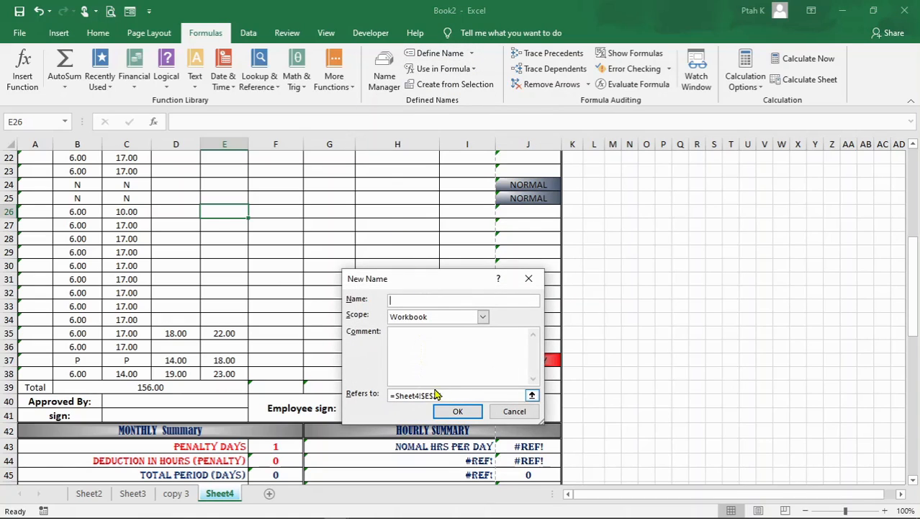
{"action": "left_click", "coordinate": [530, 279]}
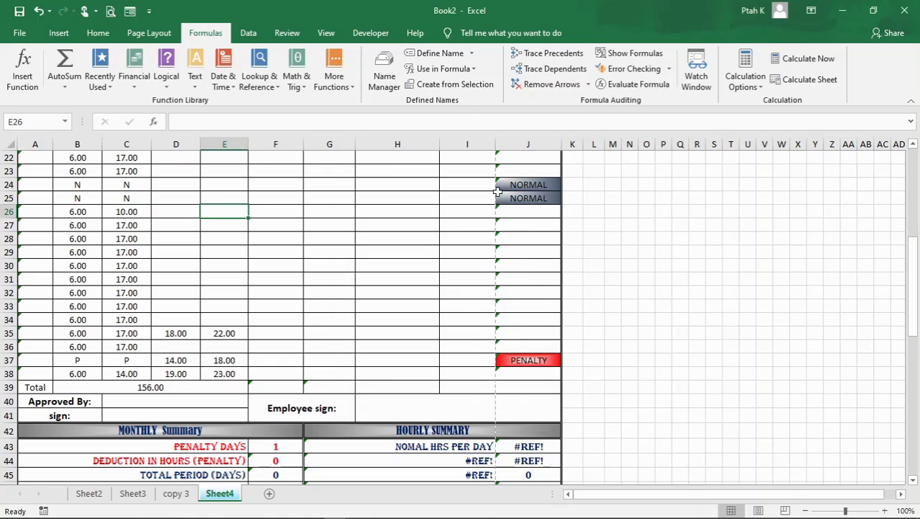
{"action": "left_click", "coordinate": [472, 70]}
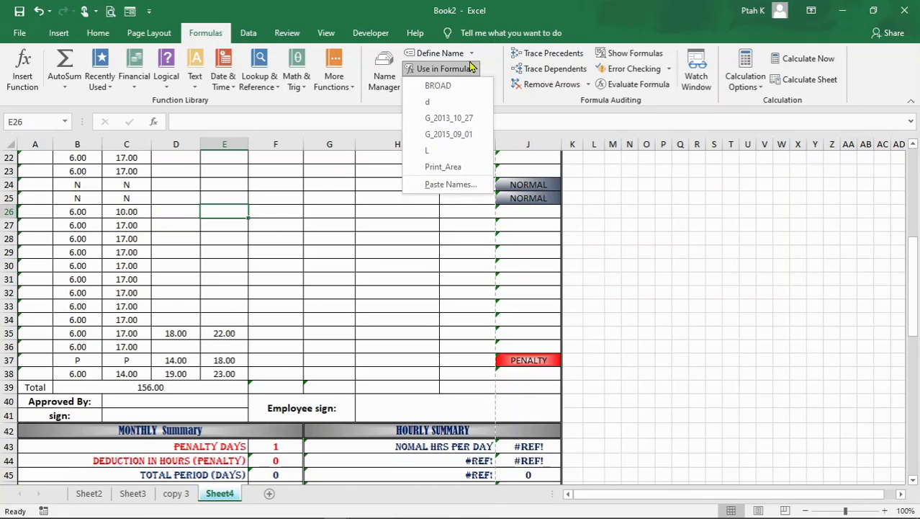
{"action": "left_click", "coordinate": [479, 69]}
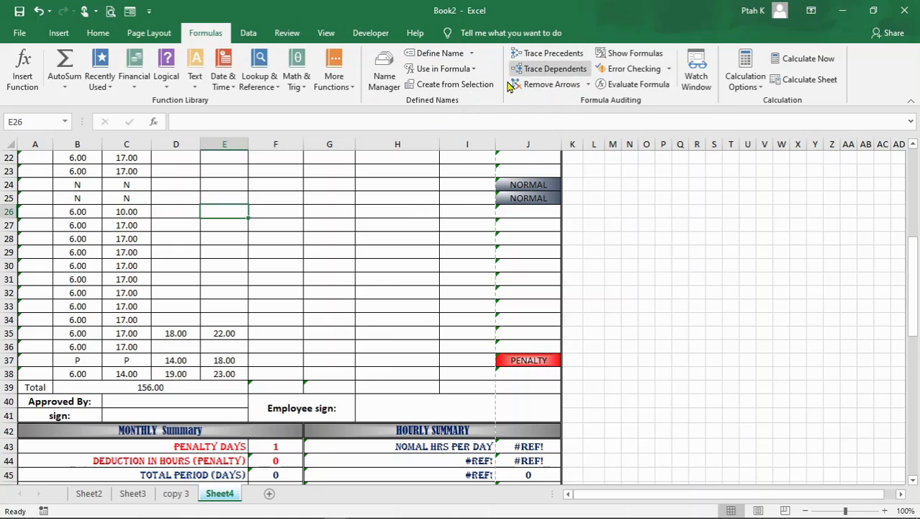
{"action": "left_click", "coordinate": [373, 248]}
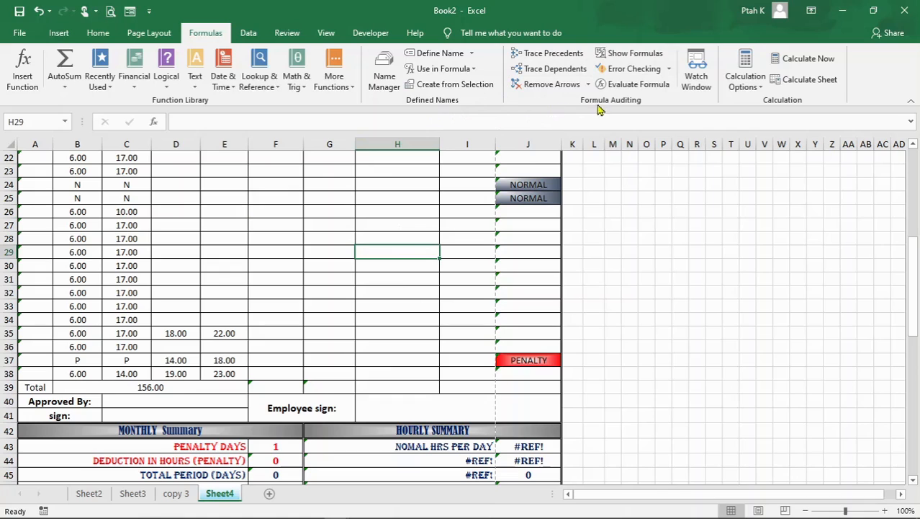
{"action": "left_click", "coordinate": [463, 233]}
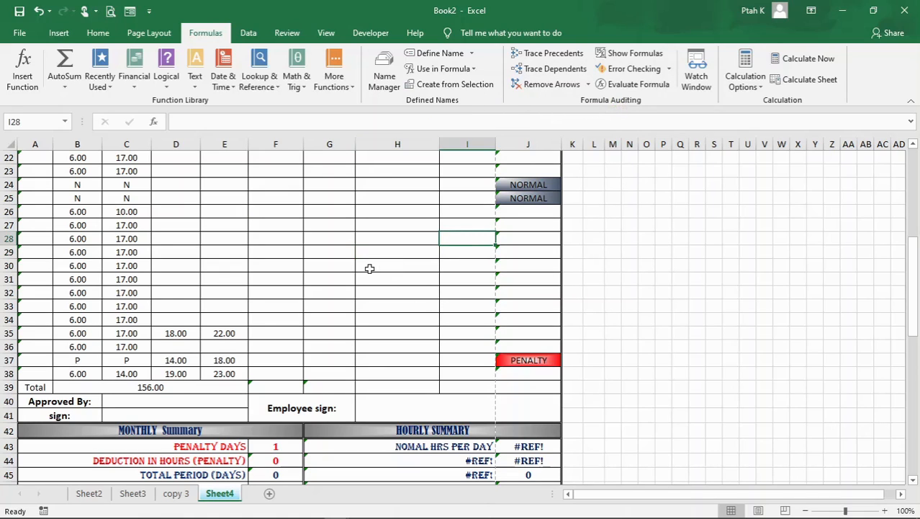
Step: Show the sheet's formulas in place of their results and look through the Total row, daily entries and summaries
{"action": "scroll", "coordinate": [368, 268], "scroll_direction": "down", "scroll_amount": 3}
{"action": "scroll", "coordinate": [368, 268], "scroll_direction": "up", "scroll_amount": 8}
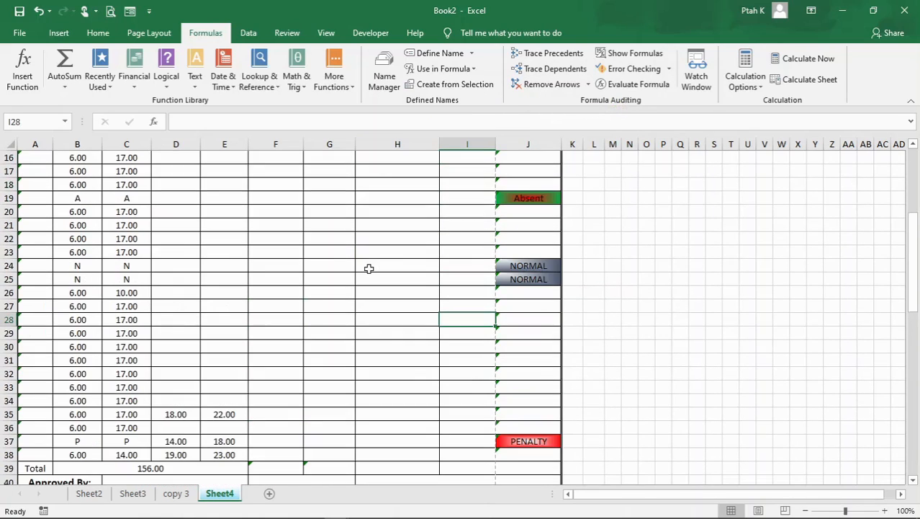
{"action": "scroll", "coordinate": [368, 268], "scroll_direction": "down", "scroll_amount": 9}
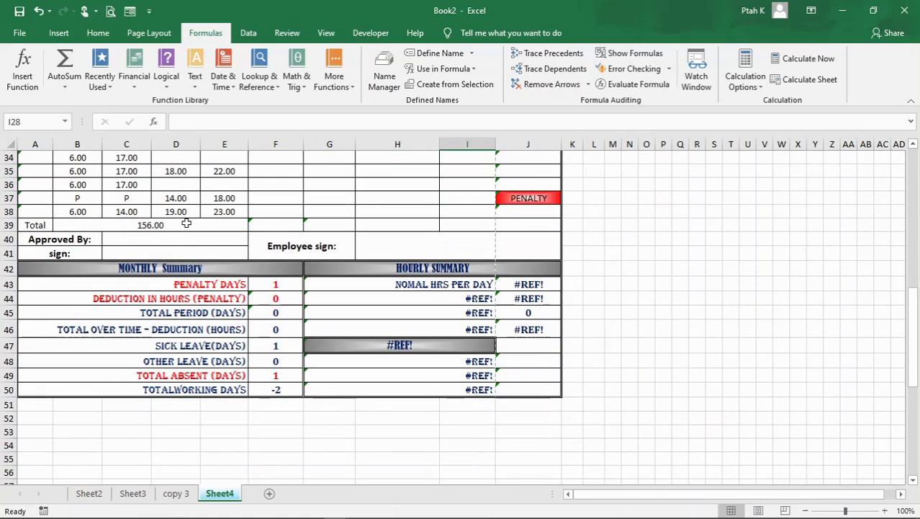
{"action": "left_click", "coordinate": [187, 225]}
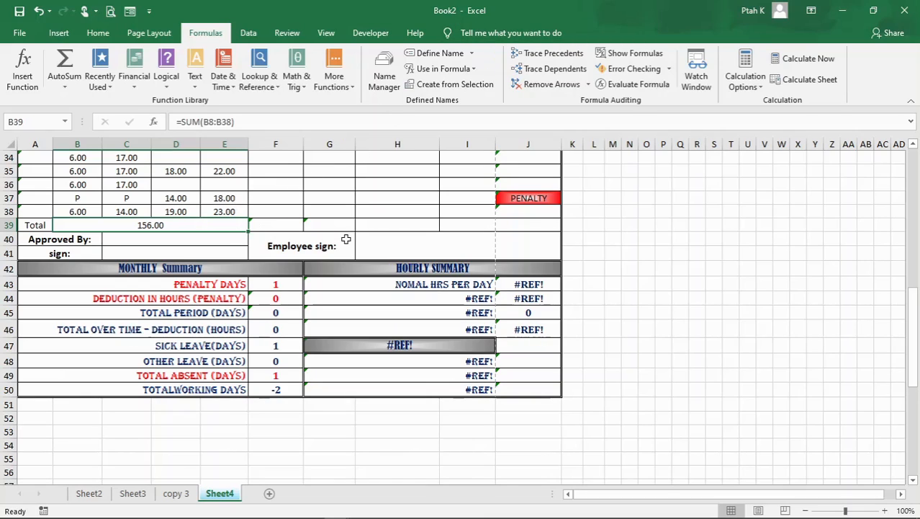
{"action": "left_click", "coordinate": [630, 53]}
{"action": "scroll", "coordinate": [437, 230], "scroll_direction": "up", "scroll_amount": 3}
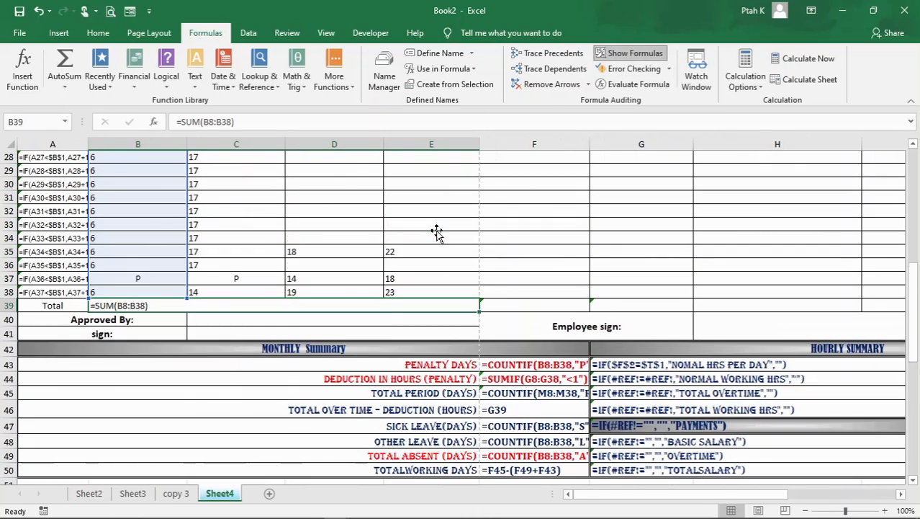
{"action": "scroll", "coordinate": [437, 230], "scroll_direction": "down", "scroll_amount": 3}
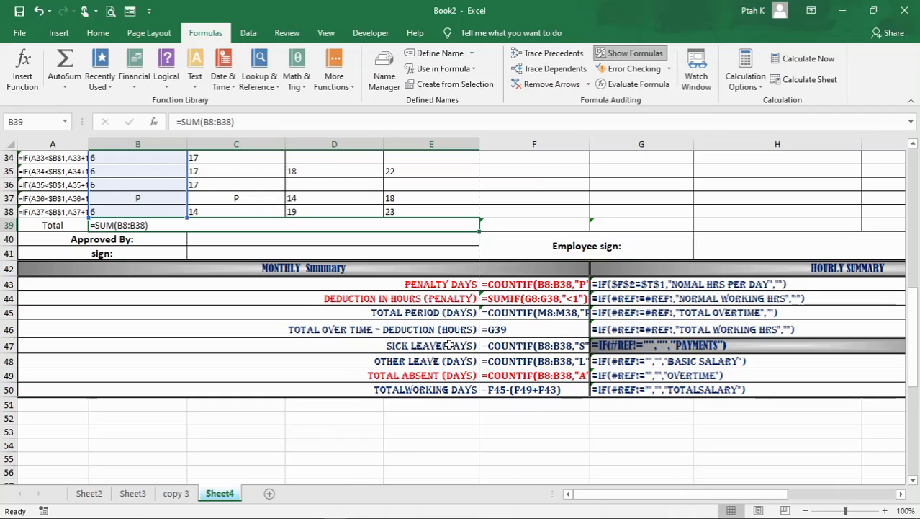
{"action": "scroll", "coordinate": [448, 344], "scroll_direction": "up", "scroll_amount": 7}
{"action": "scroll", "coordinate": [449, 345], "scroll_direction": "up", "scroll_amount": 4}
{"action": "scroll", "coordinate": [449, 344], "scroll_direction": "down", "scroll_amount": 13}
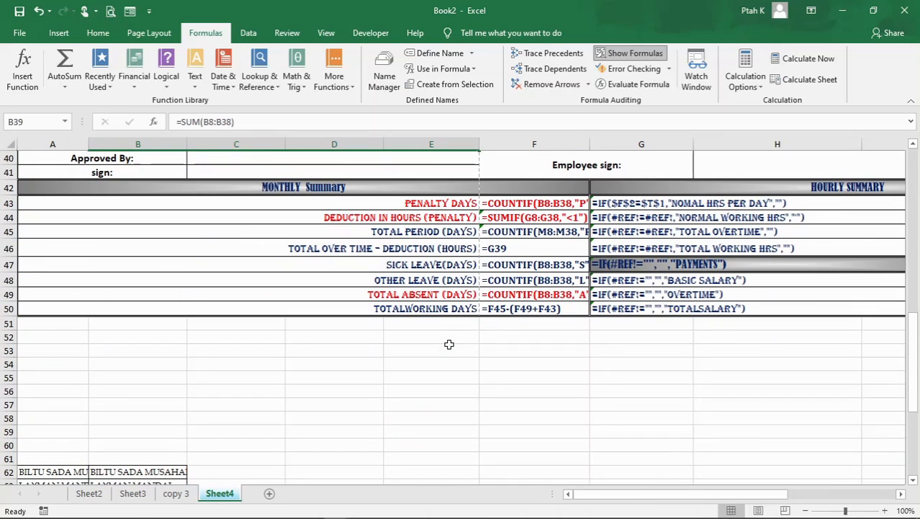
Step: Preview how the time card prints with its formulas shown, going through all the pages
{"action": "key", "text": "ctrl+p"}
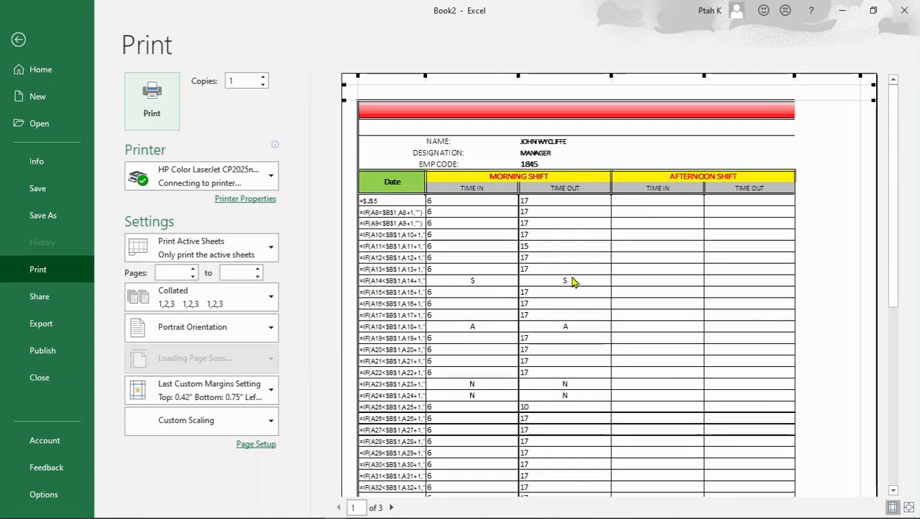
{"action": "left_click", "coordinate": [893, 491]}
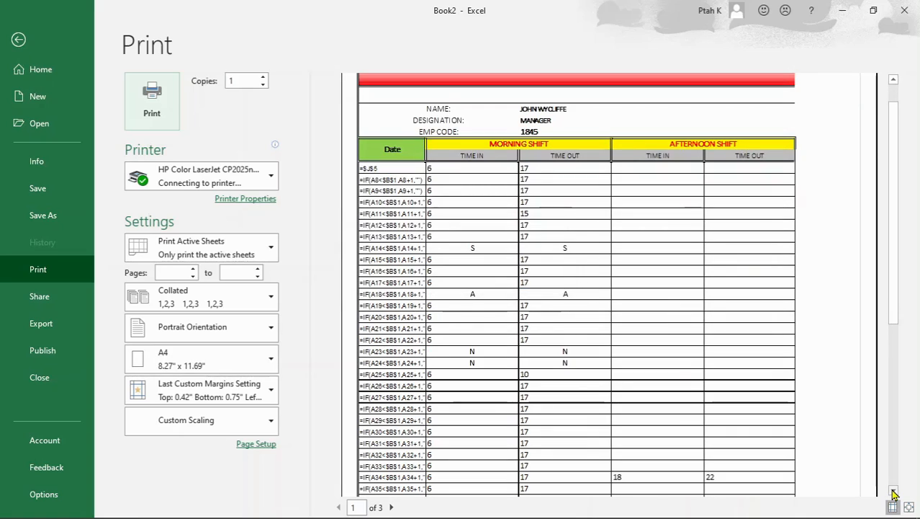
{"action": "left_click", "coordinate": [893, 491]}
{"action": "left_click", "coordinate": [893, 491]}
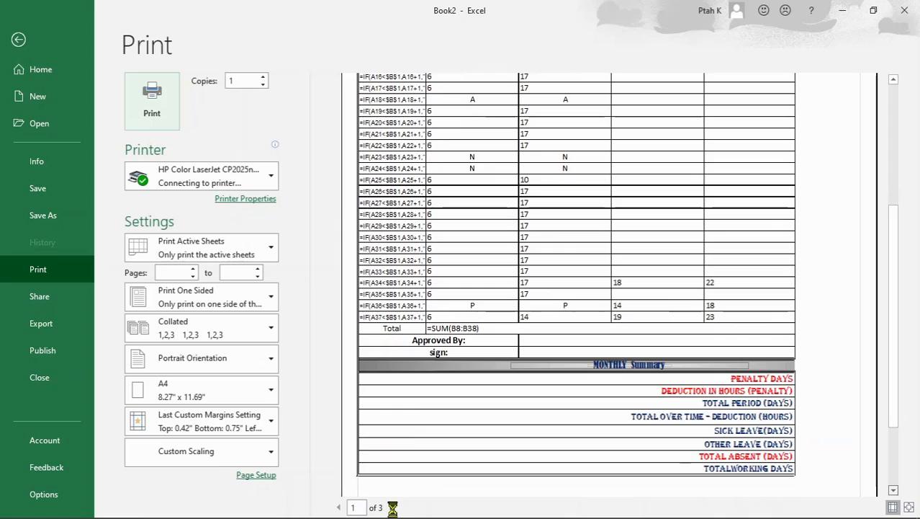
{"action": "left_click", "coordinate": [392, 508]}
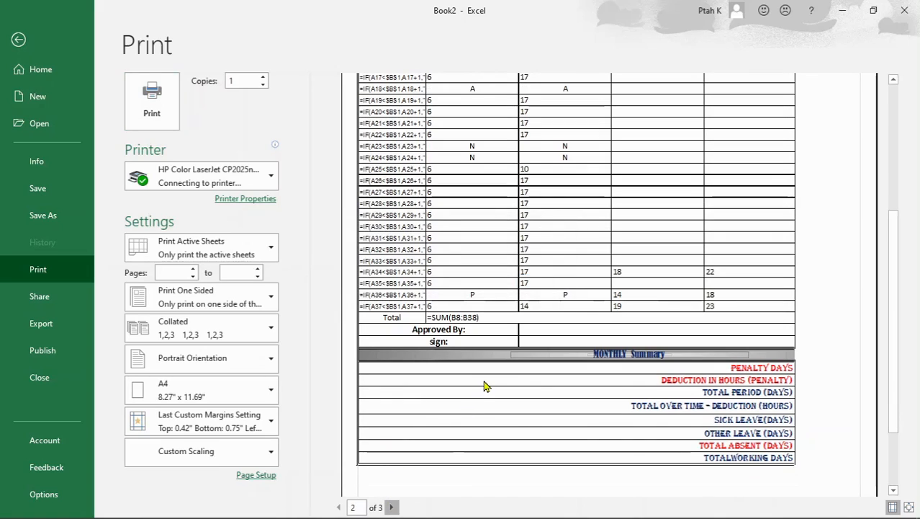
{"action": "scroll", "coordinate": [484, 387], "scroll_direction": "down", "scroll_amount": 3}
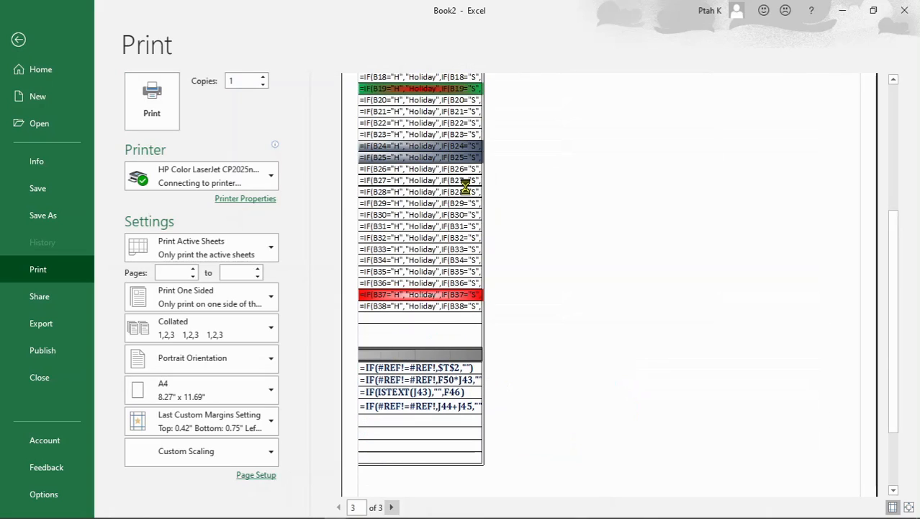
{"action": "scroll", "coordinate": [467, 191], "scroll_direction": "up", "scroll_amount": 1}
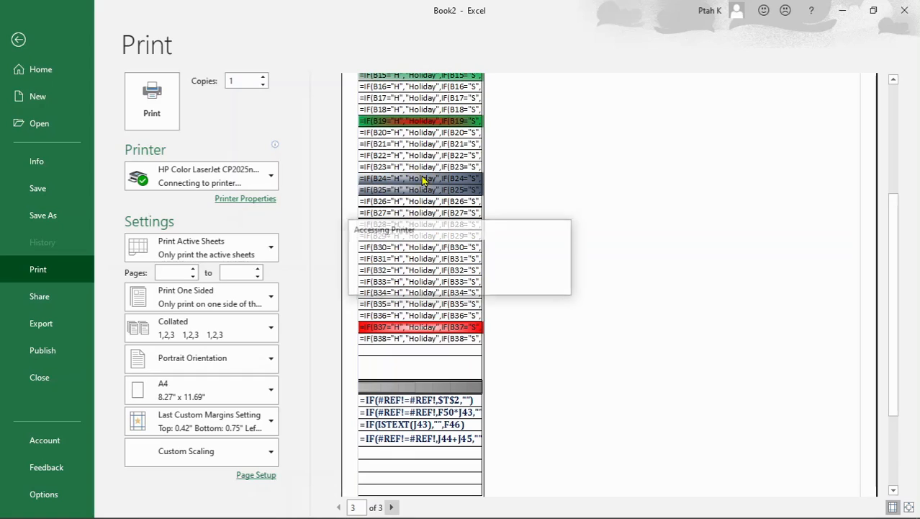
{"action": "scroll", "coordinate": [425, 182], "scroll_direction": "up", "scroll_amount": 1}
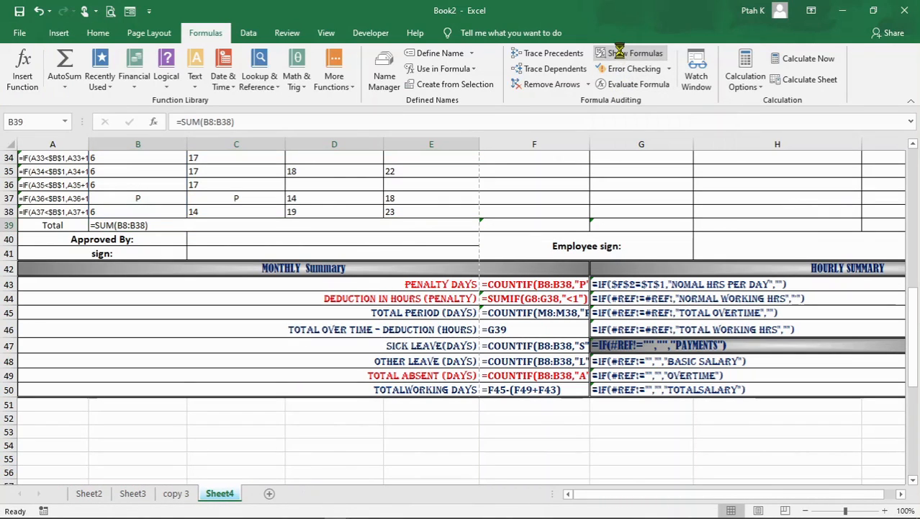
Step: Turn off the formula display so the time card's cells show their results
{"action": "key", "text": "ctrl+grave"}
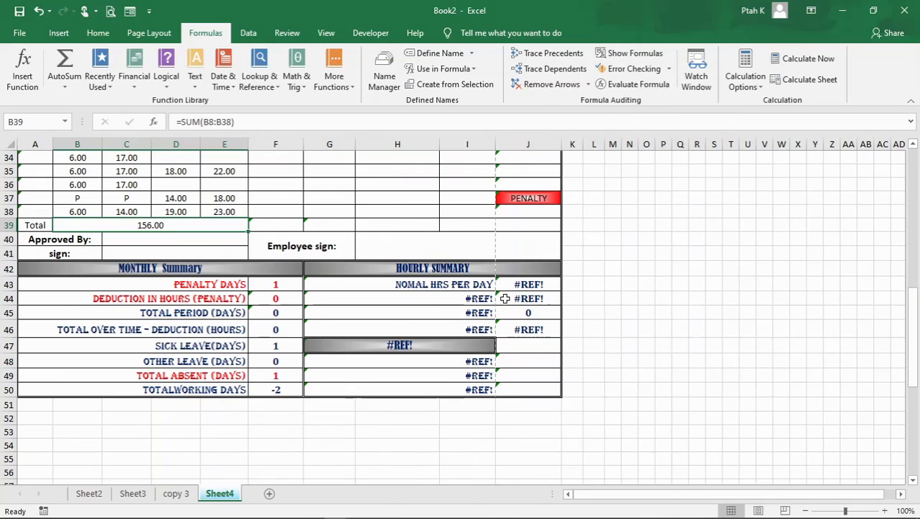
{"action": "left_click", "coordinate": [427, 210]}
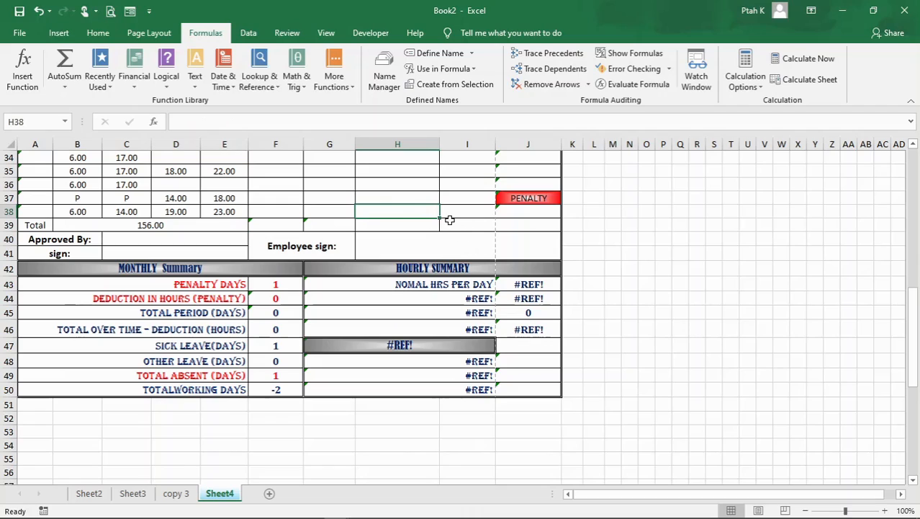
{"action": "scroll", "coordinate": [450, 220], "scroll_direction": "up", "scroll_amount": 1}
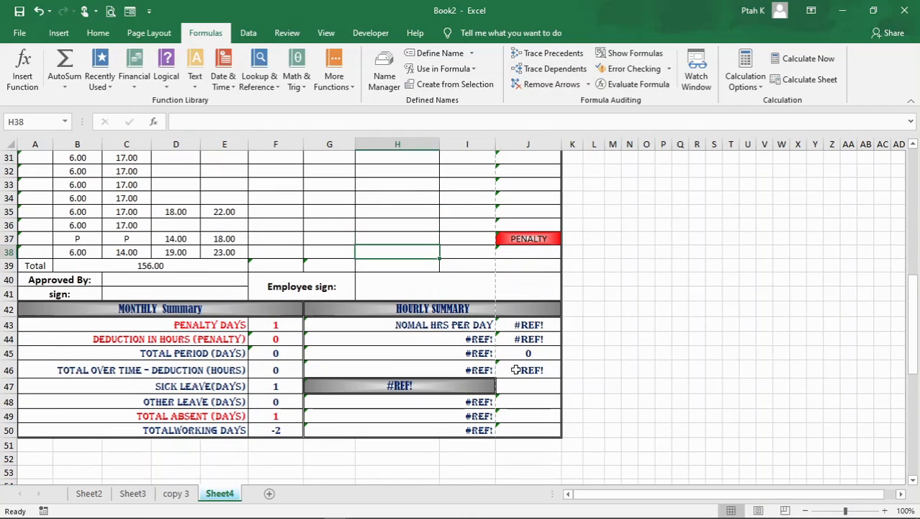
Step: Inspect the Monthly Summary's labels and the formulas behind its penalty days, overtime and other leave values
{"action": "left_click", "coordinate": [226, 340]}
{"action": "left_click", "coordinate": [221, 369]}
{"action": "left_click", "coordinate": [217, 385]}
{"action": "left_click", "coordinate": [226, 339]}
{"action": "left_click", "coordinate": [228, 321]}
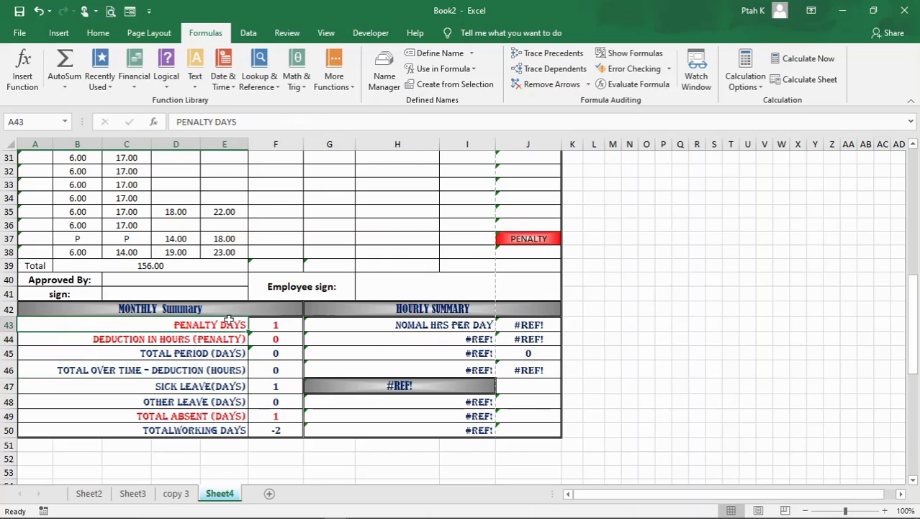
{"action": "left_click", "coordinate": [285, 329]}
{"action": "left_click", "coordinate": [279, 362]}
{"action": "left_click", "coordinate": [285, 400]}
Step: Trace the precedents of the Sick Leave (Days) formula in cell F47
{"action": "left_click", "coordinate": [281, 385]}
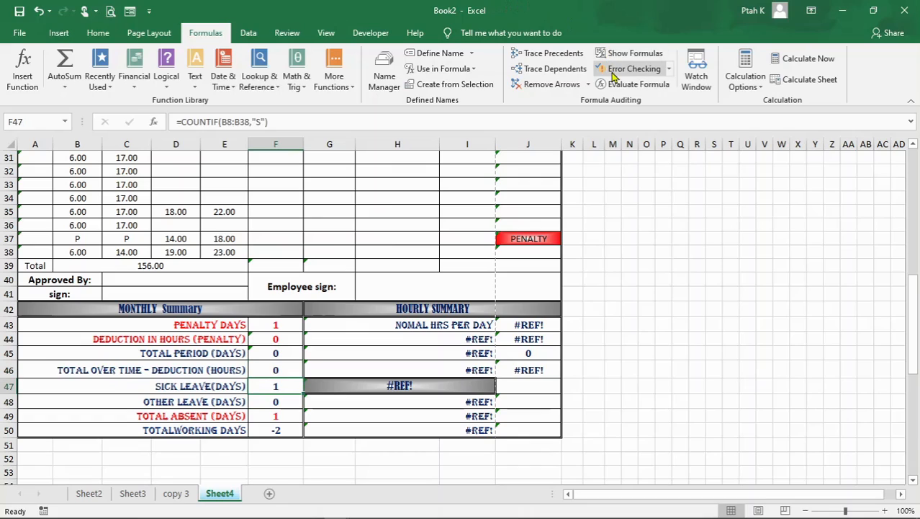
{"action": "left_click", "coordinate": [553, 55]}
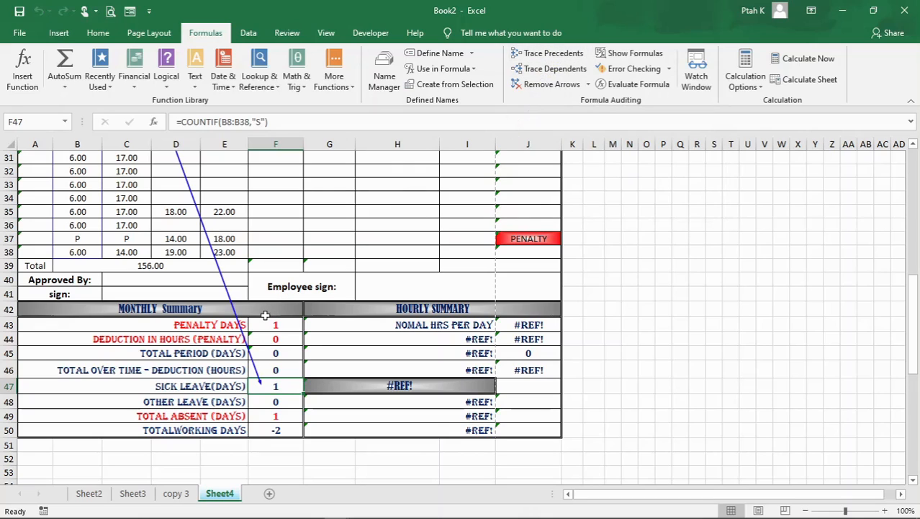
Step: Follow the precedent arrow between the Sick Leave (Days) cell F47 and the morning Time In column, and remove the tracing arrows
{"action": "scroll", "coordinate": [277, 322], "scroll_direction": "up", "scroll_amount": 5}
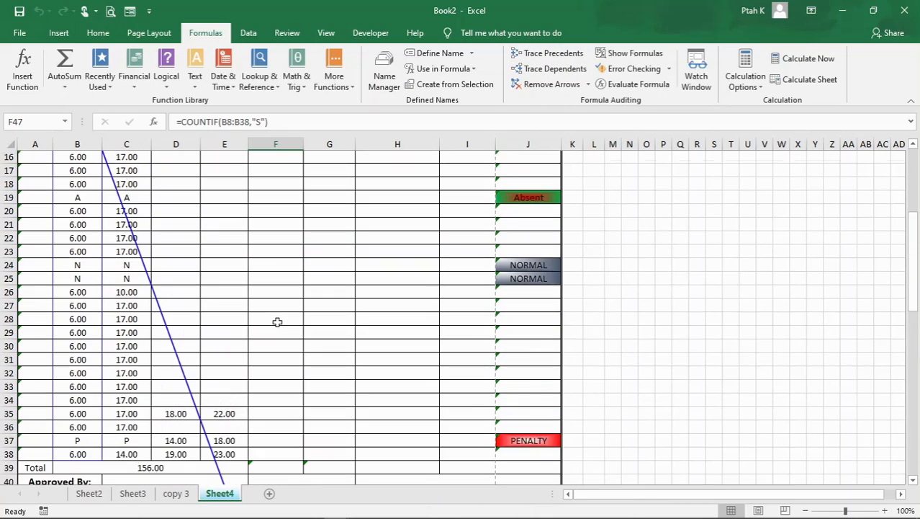
{"action": "scroll", "coordinate": [277, 322], "scroll_direction": "up", "scroll_amount": 5}
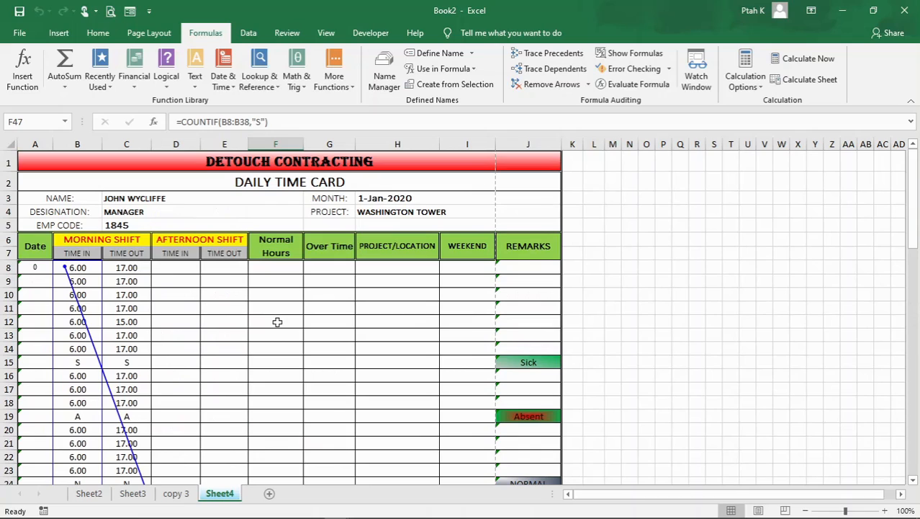
{"action": "scroll", "coordinate": [277, 322], "scroll_direction": "down", "scroll_amount": 11}
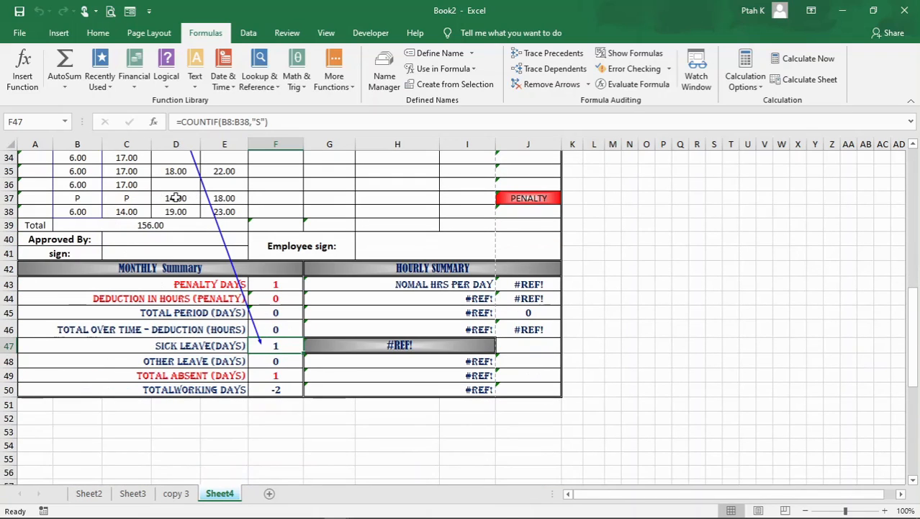
{"action": "scroll", "coordinate": [222, 208], "scroll_direction": "up", "scroll_amount": 11}
{"action": "scroll", "coordinate": [237, 212], "scroll_direction": "down", "scroll_amount": 2}
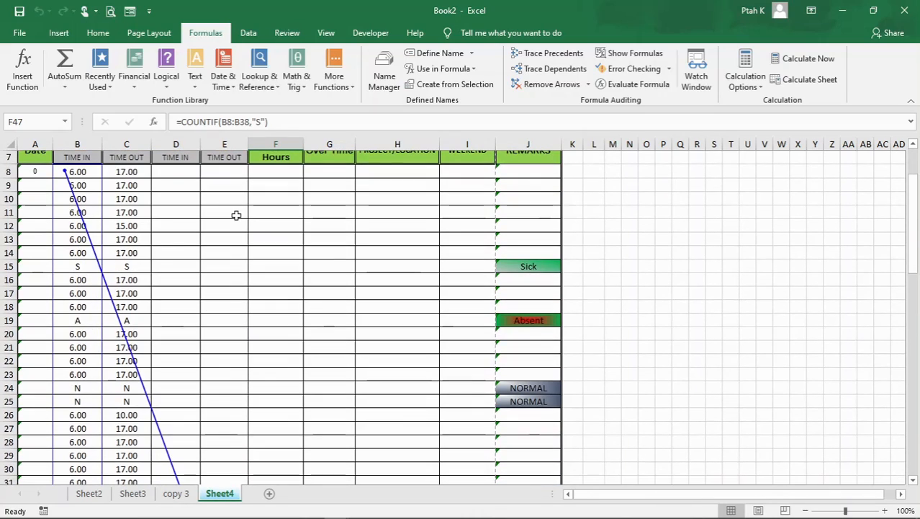
{"action": "left_click", "coordinate": [538, 56]}
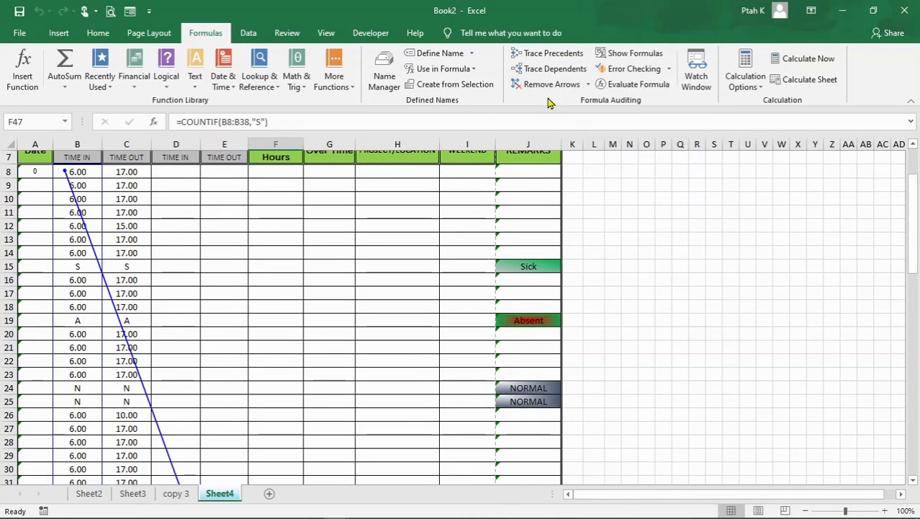
{"action": "left_click", "coordinate": [551, 85]}
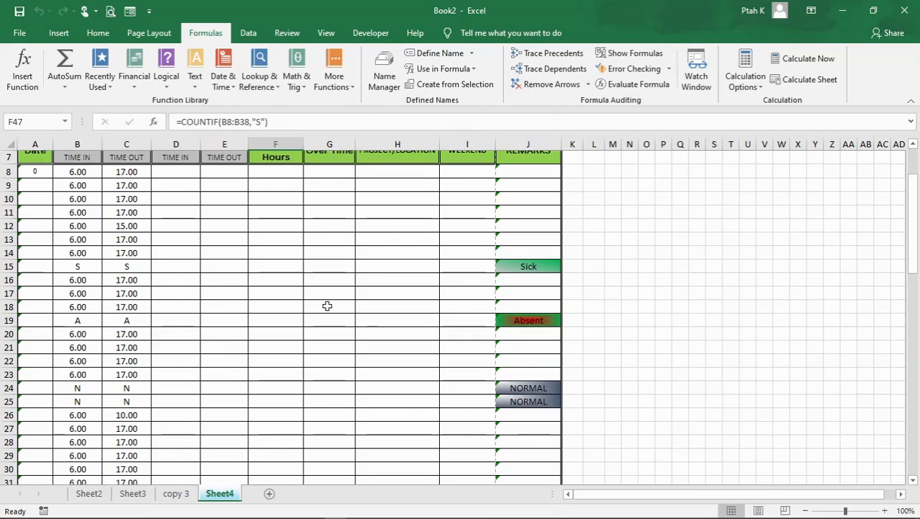
Step: Try to trace the dependents of the Sick Leave (Days) cell F47
{"action": "left_click", "coordinate": [551, 69]}
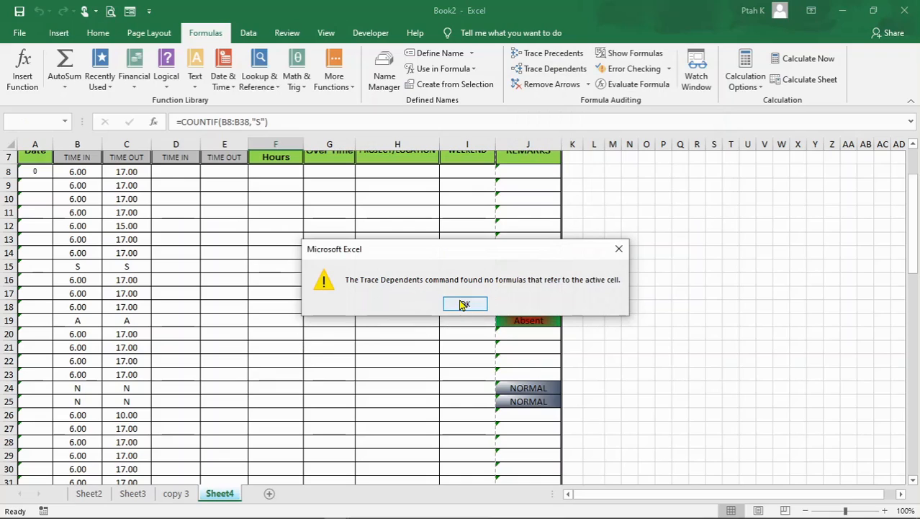
{"action": "left_click", "coordinate": [466, 304]}
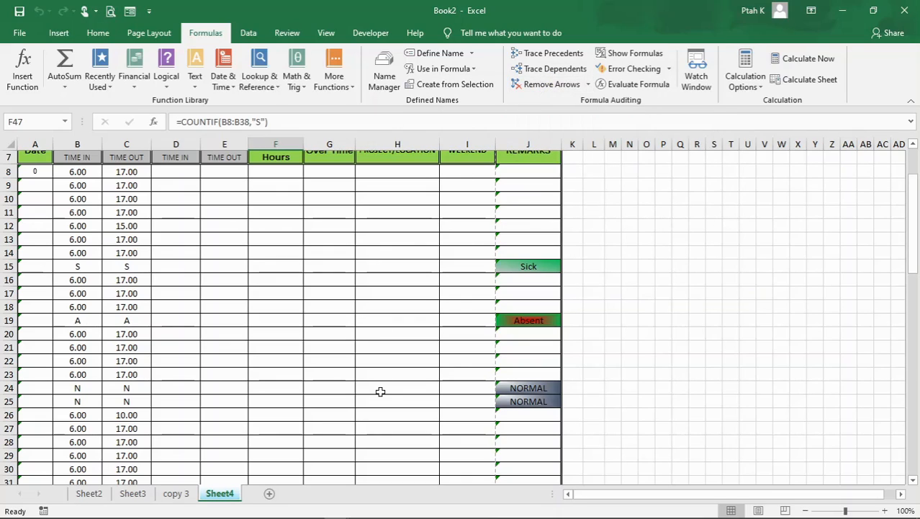
Step: Run error checking on the Remarks formula in cell J18 and trace the empty cell it refers to
{"action": "left_click", "coordinate": [518, 213]}
{"action": "left_click", "coordinate": [519, 252]}
{"action": "left_click", "coordinate": [519, 307]}
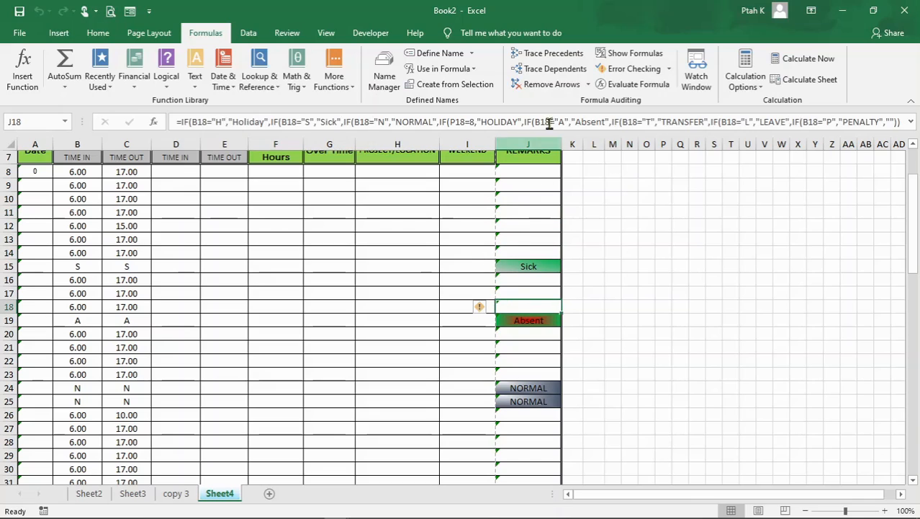
{"action": "left_click", "coordinate": [627, 69]}
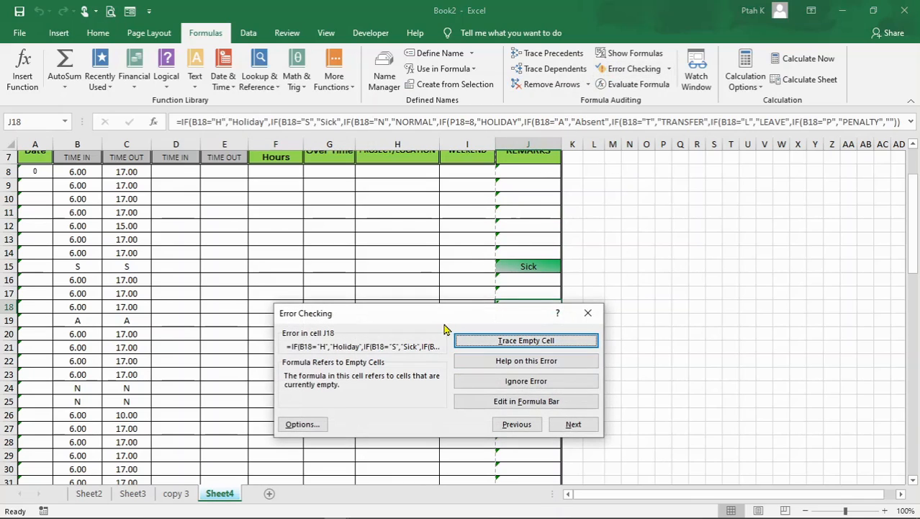
{"action": "left_click", "coordinate": [506, 341]}
{"action": "left_click_drag", "start_coordinate": [502, 332], "coordinate": [206, 305]}
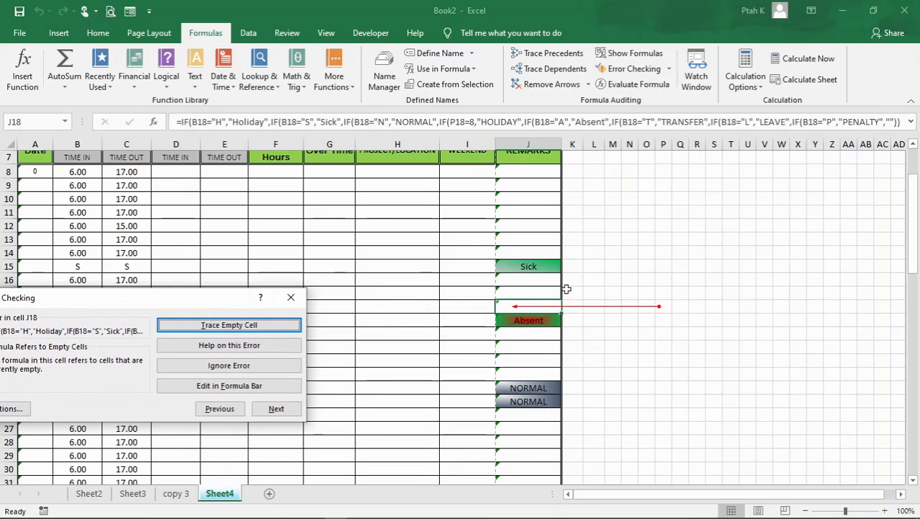
{"action": "left_click_drag", "start_coordinate": [214, 315], "coordinate": [441, 430]}
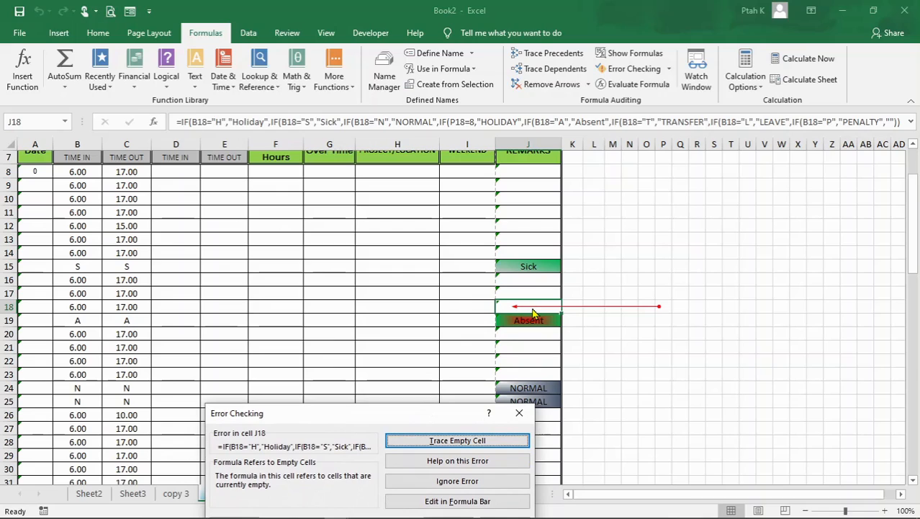
Step: Remove the error-tracing arrow from cell J18 and end the error check
{"action": "left_click", "coordinate": [571, 85]}
{"action": "left_click_drag", "start_coordinate": [442, 426], "coordinate": [481, 309]}
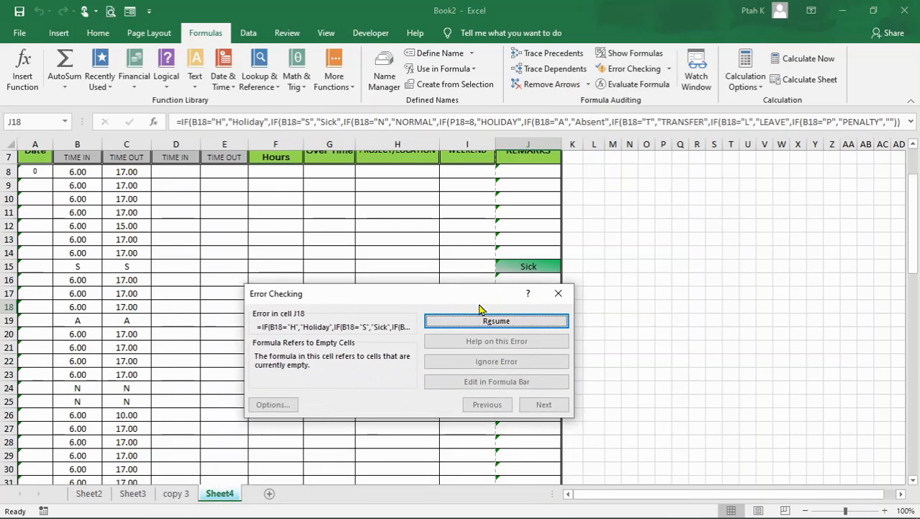
{"action": "left_click", "coordinate": [558, 294]}
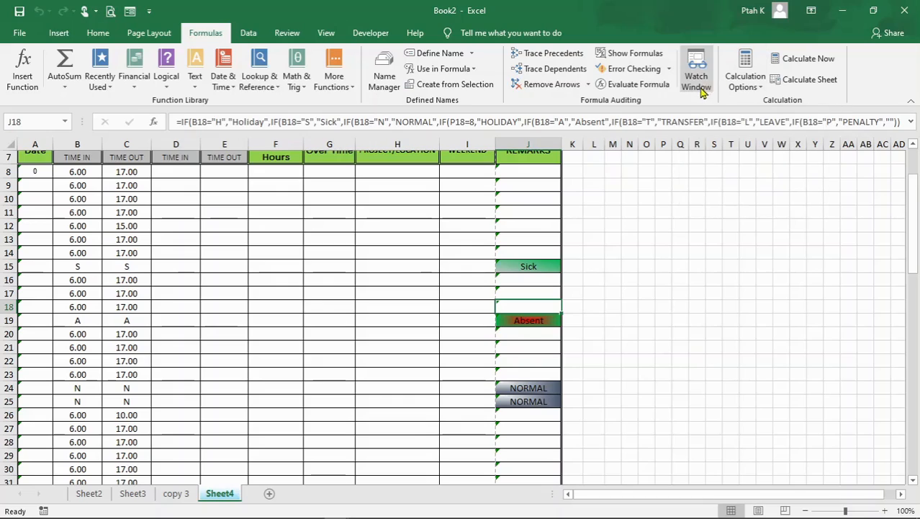
{"action": "left_click", "coordinate": [756, 85]}
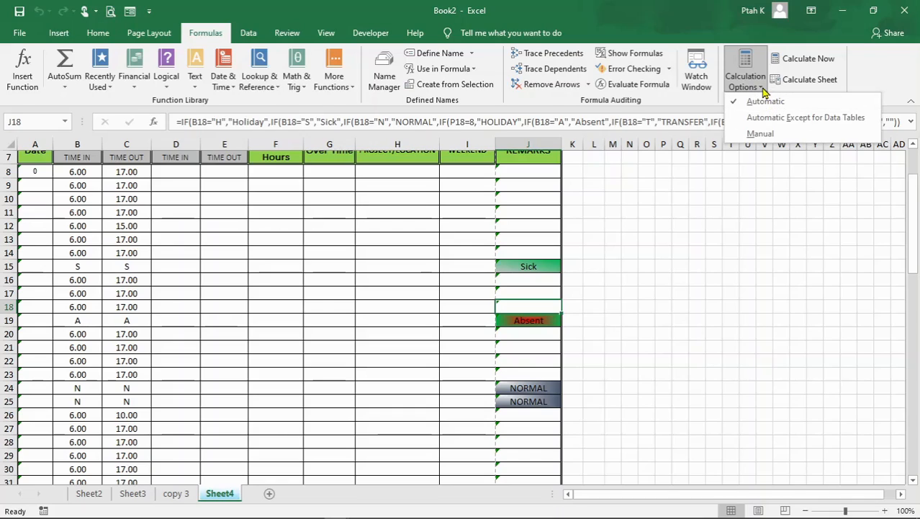
{"action": "left_click", "coordinate": [762, 88]}
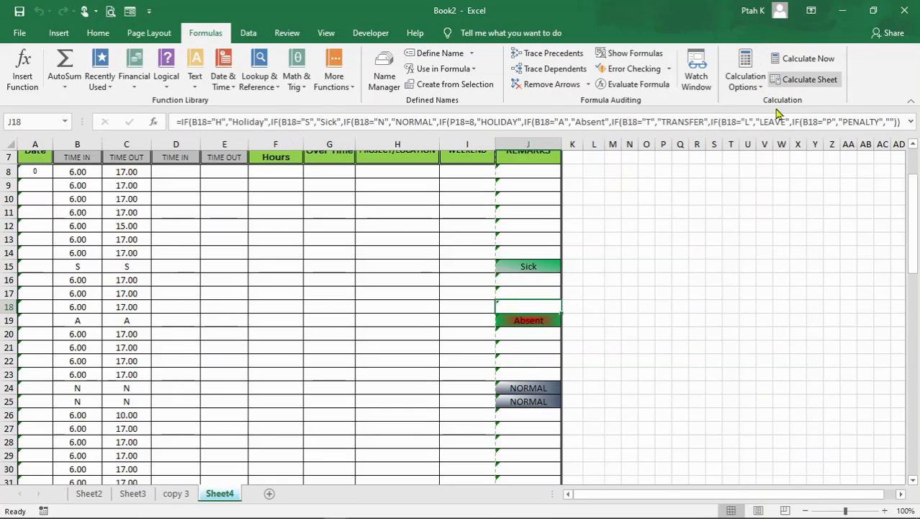
{"action": "left_click", "coordinate": [319, 292]}
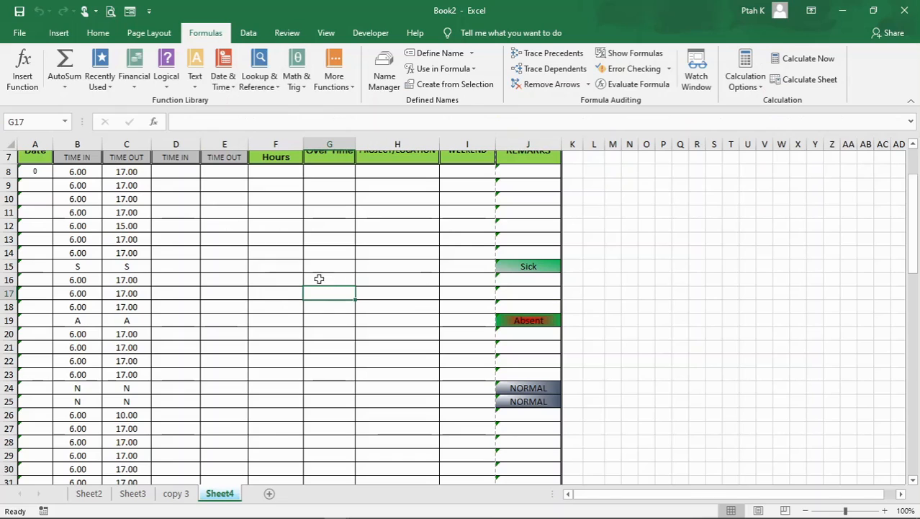
{"action": "scroll", "coordinate": [199, 250], "scroll_direction": "down", "scroll_amount": 5}
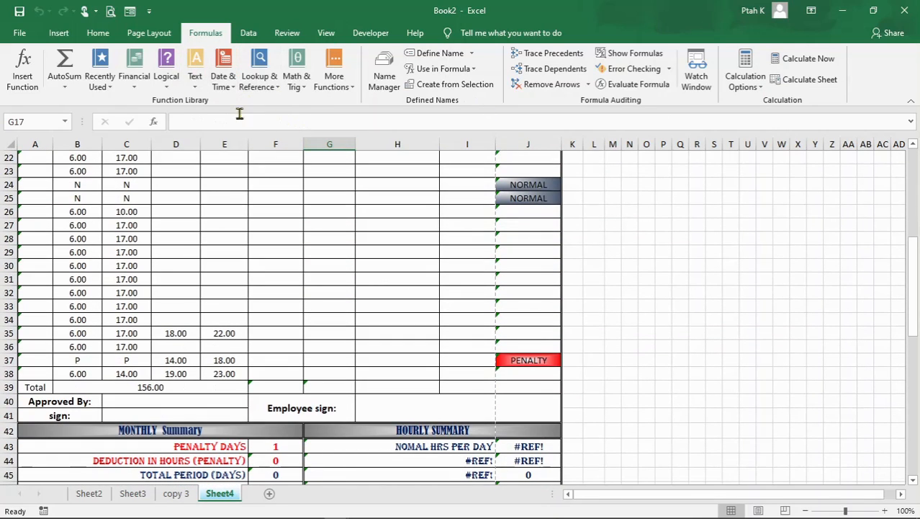
{"action": "left_click", "coordinate": [342, 265]}
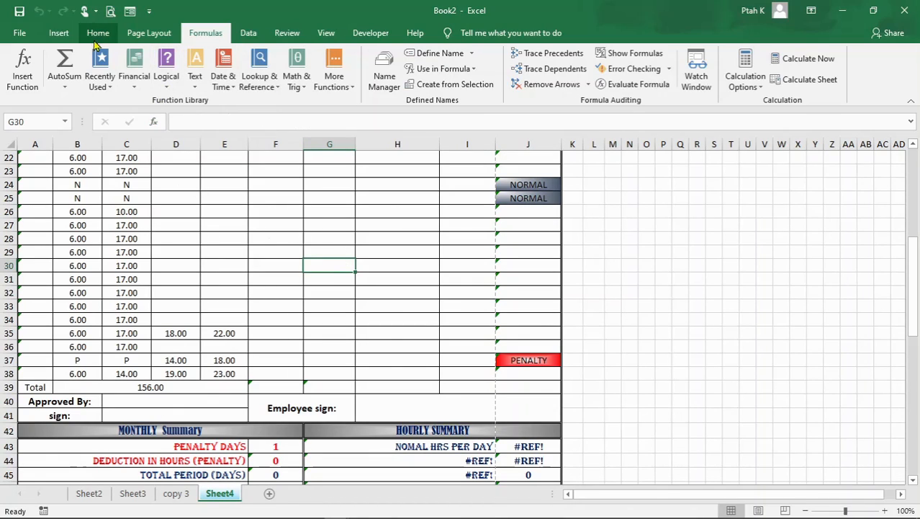
{"action": "left_click", "coordinate": [400, 302]}
{"action": "left_click", "coordinate": [478, 290]}
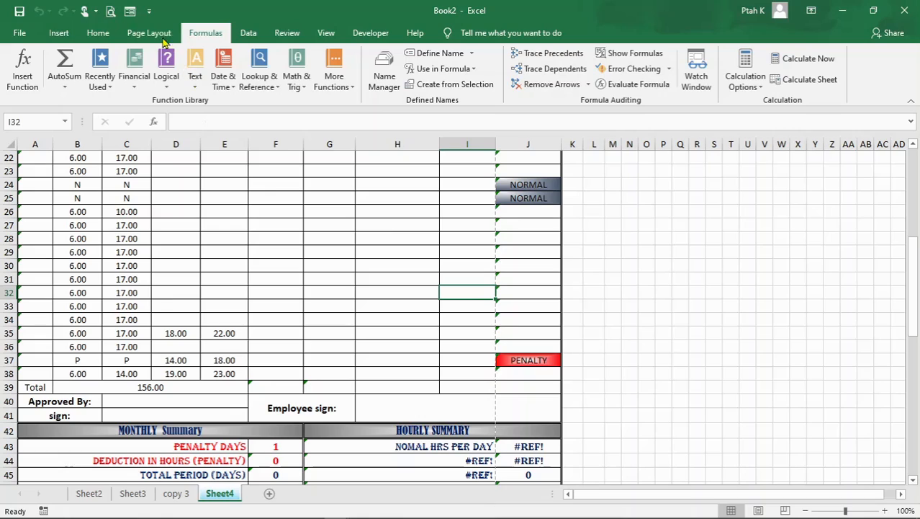
Step: Search for the SUM function and start inserting it in the Approved By cell C40
{"action": "left_click", "coordinate": [98, 33]}
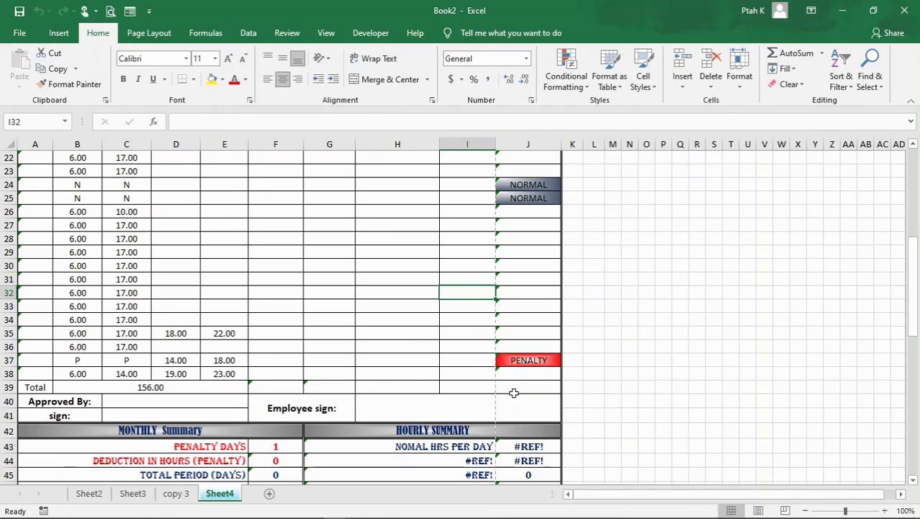
{"action": "left_click", "coordinate": [227, 397]}
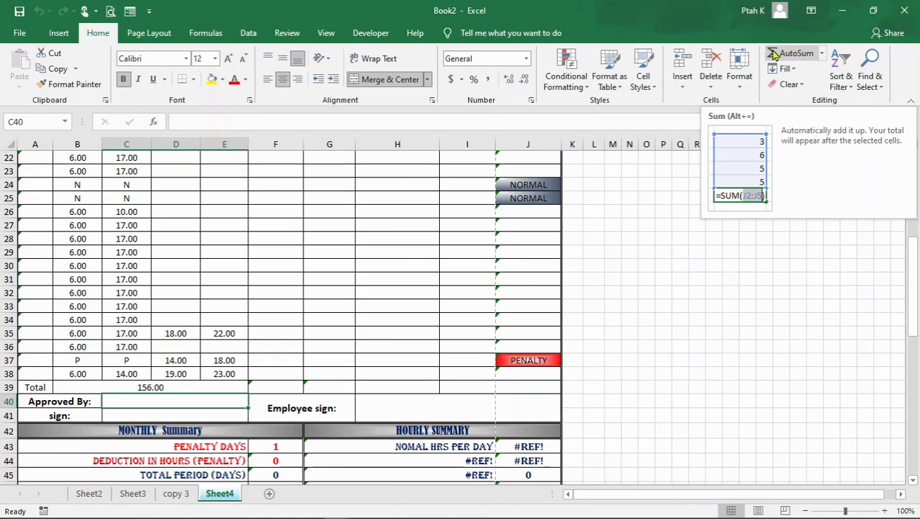
{"action": "left_click", "coordinate": [153, 123]}
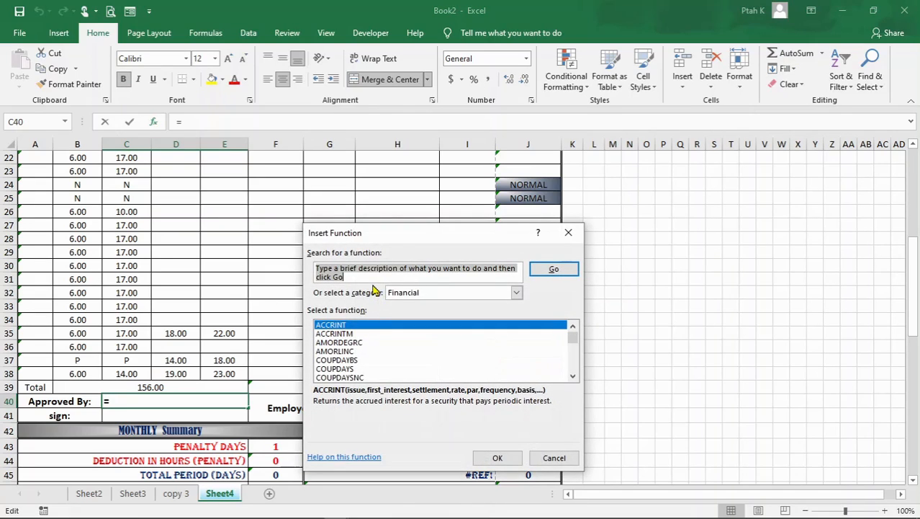
{"action": "type", "text": "SUM"}
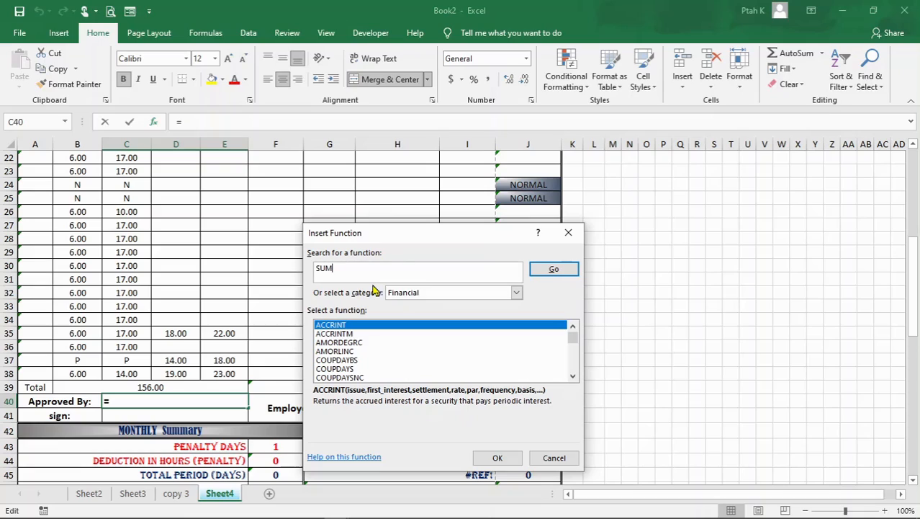
{"action": "left_click", "coordinate": [554, 270]}
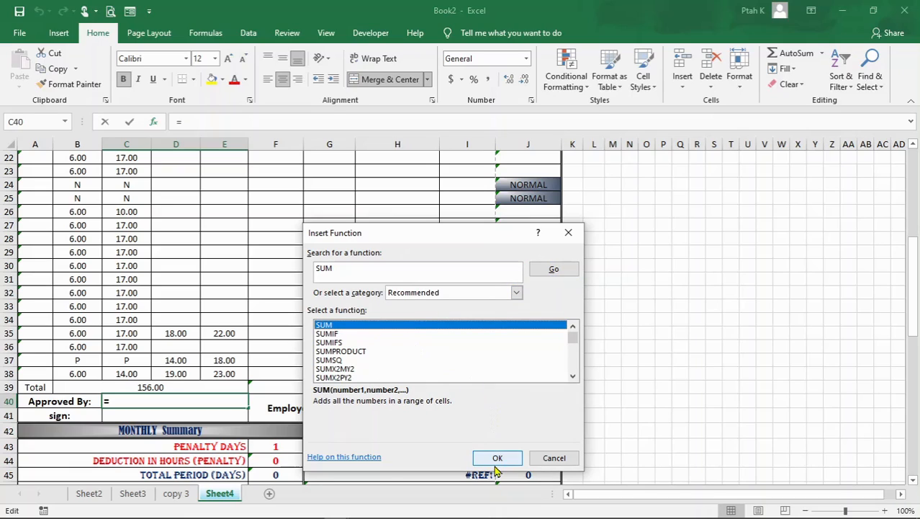
{"action": "double_click", "coordinate": [342, 328]}
{"action": "left_click_drag", "start_coordinate": [383, 248], "coordinate": [559, 204]}
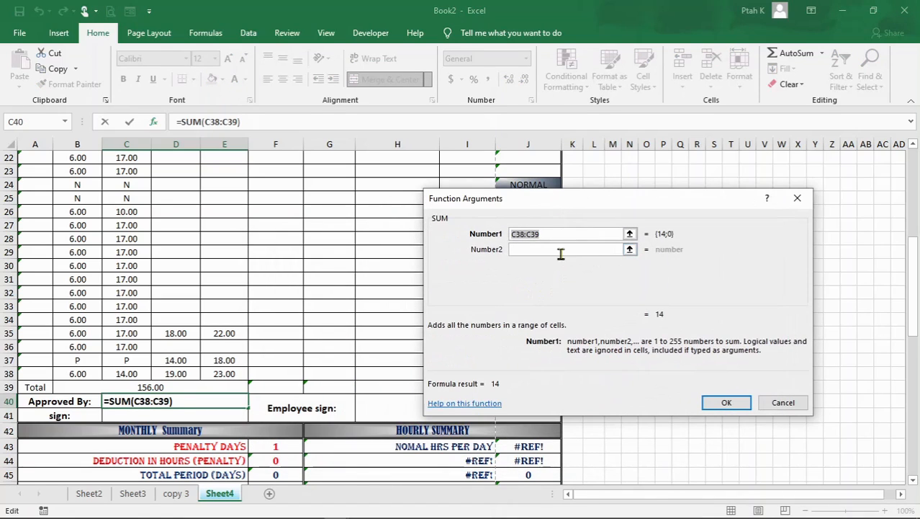
Step: Set the SUM function's first argument to the range B35:E39 and enter the formula in C40
{"action": "left_click", "coordinate": [549, 234]}
{"action": "left_click_drag", "start_coordinate": [548, 234], "coordinate": [512, 235]}
{"action": "left_click_drag", "start_coordinate": [227, 337], "coordinate": [227, 383]}
{"action": "left_click", "coordinate": [526, 249]}
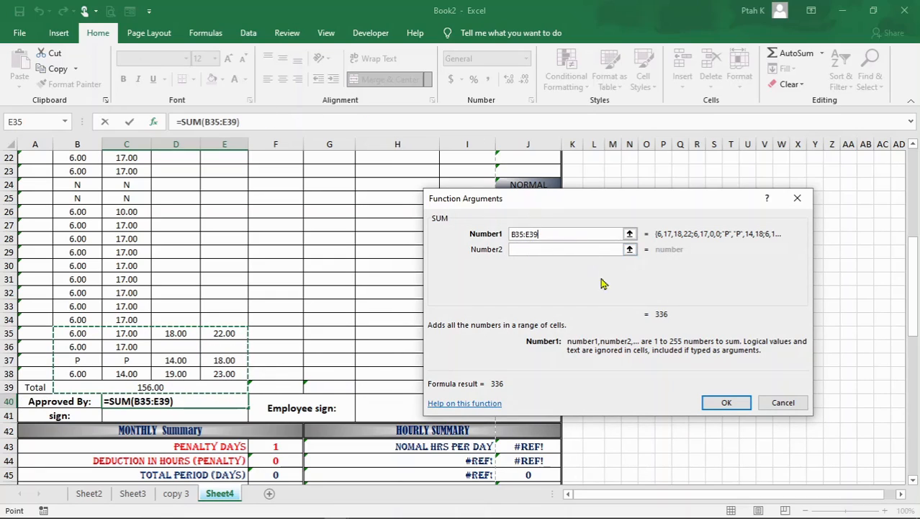
{"action": "left_click", "coordinate": [739, 404]}
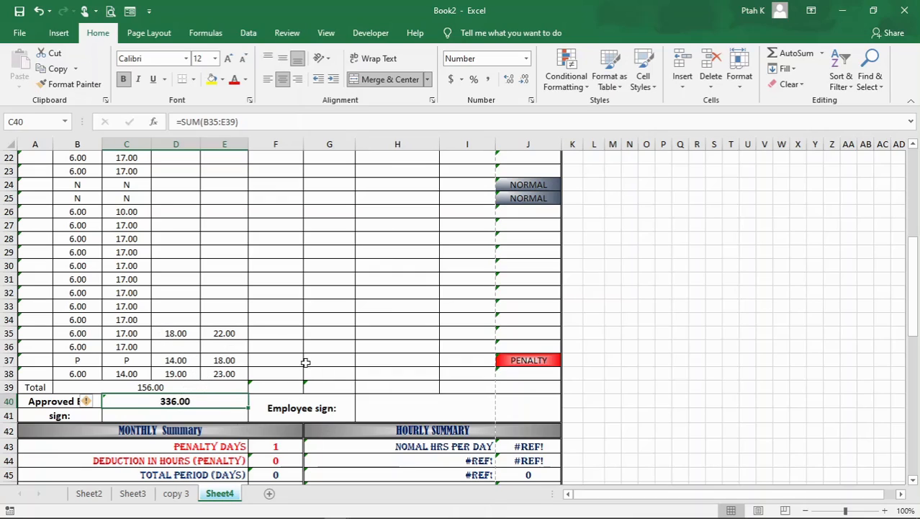
{"action": "left_click", "coordinate": [365, 343]}
{"action": "left_click", "coordinate": [288, 283]}
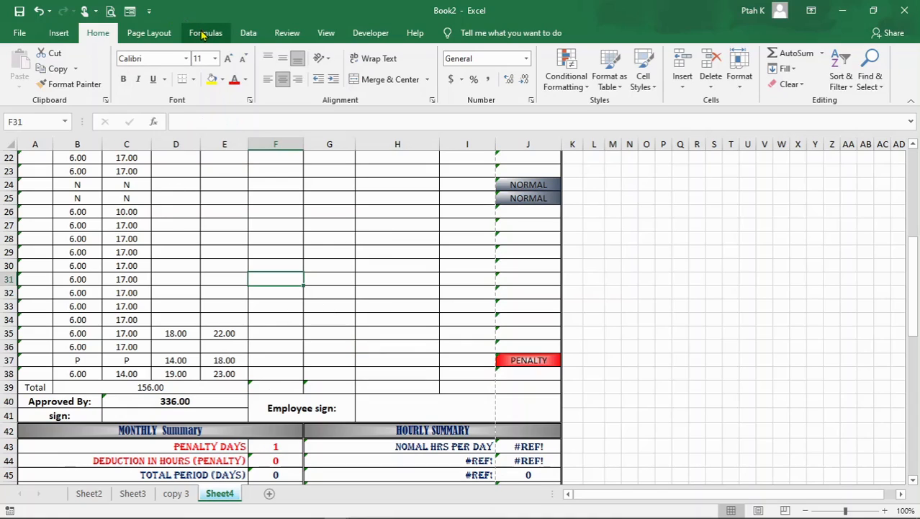
{"action": "left_click", "coordinate": [202, 124]}
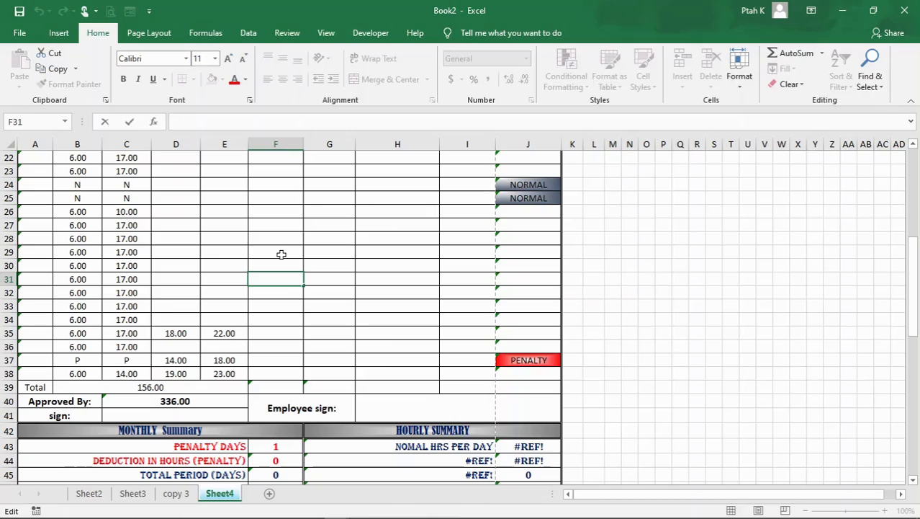
{"action": "left_click", "coordinate": [368, 263]}
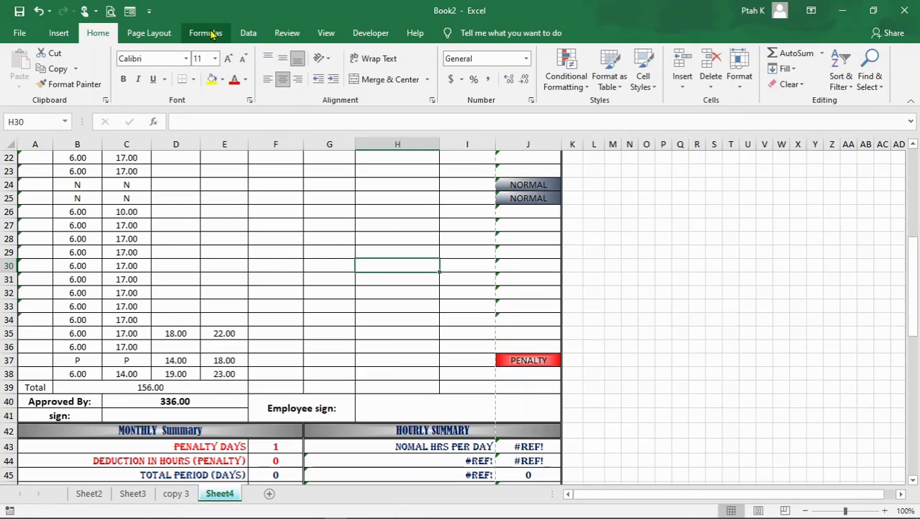
{"action": "left_click", "coordinate": [342, 279]}
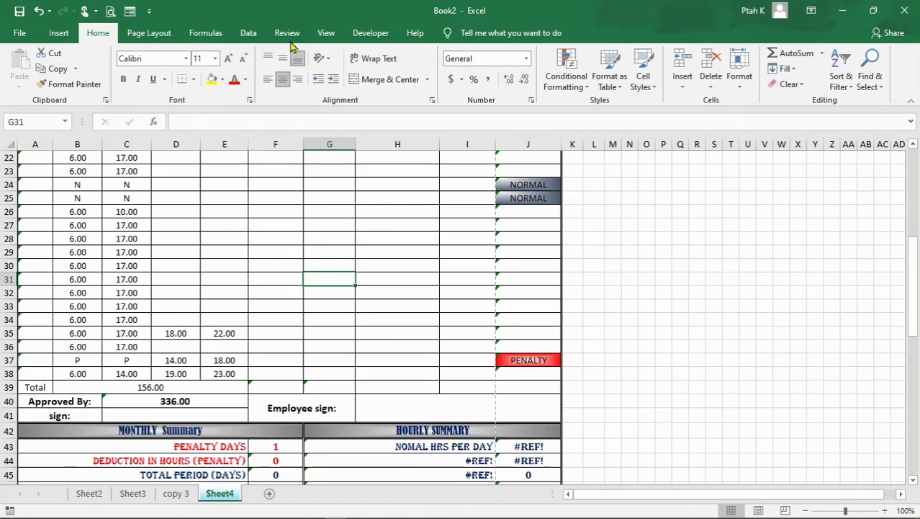
{"action": "left_click", "coordinate": [149, 33]}
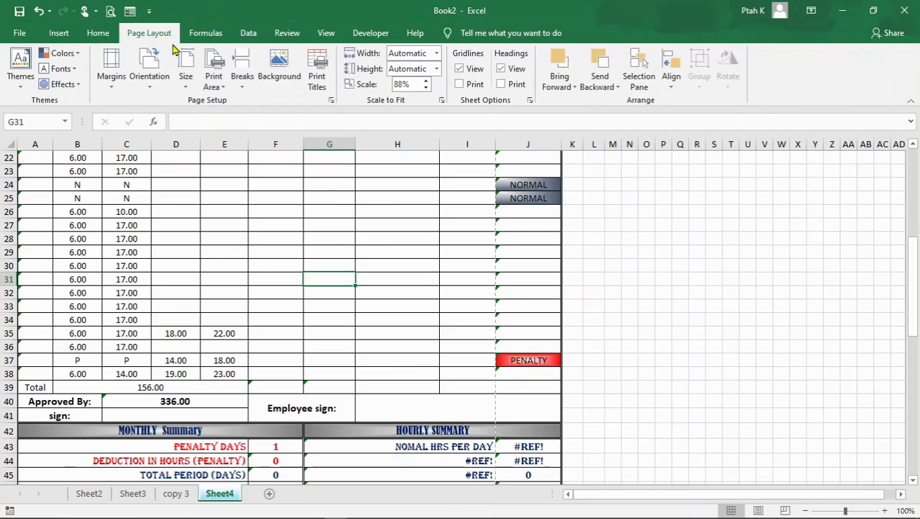
{"action": "left_click", "coordinate": [205, 34]}
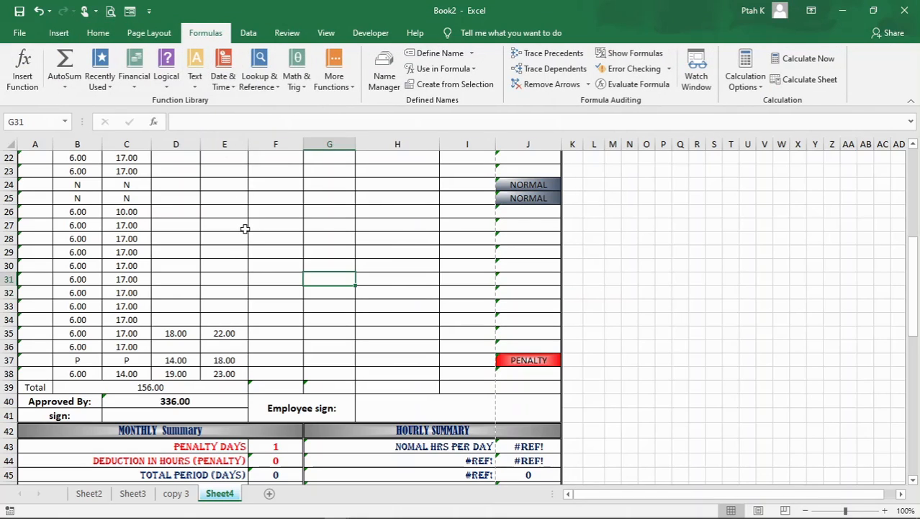
{"action": "left_click", "coordinate": [248, 34]}
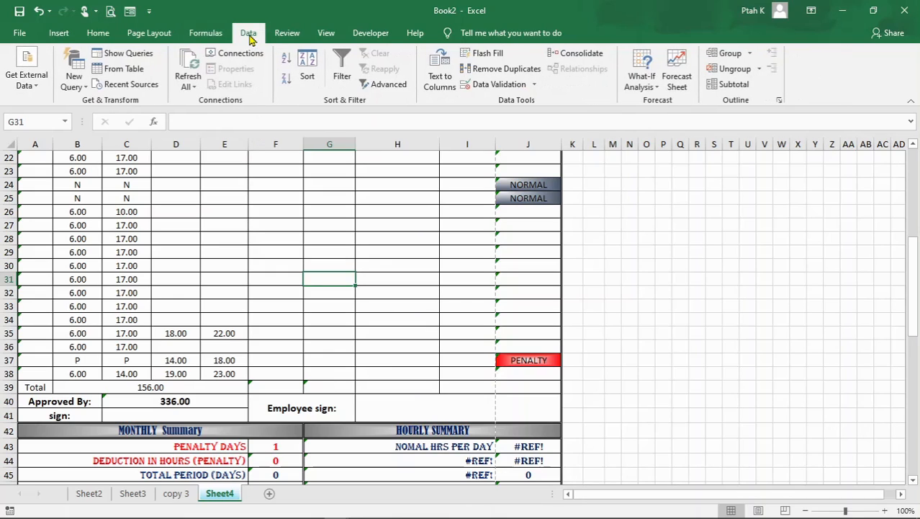
{"action": "left_click", "coordinate": [292, 36]}
{"action": "left_click", "coordinate": [330, 36]}
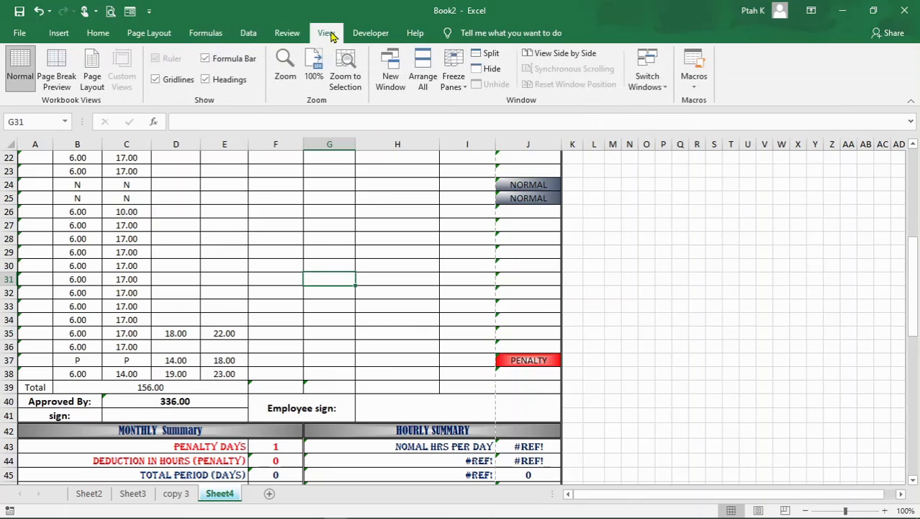